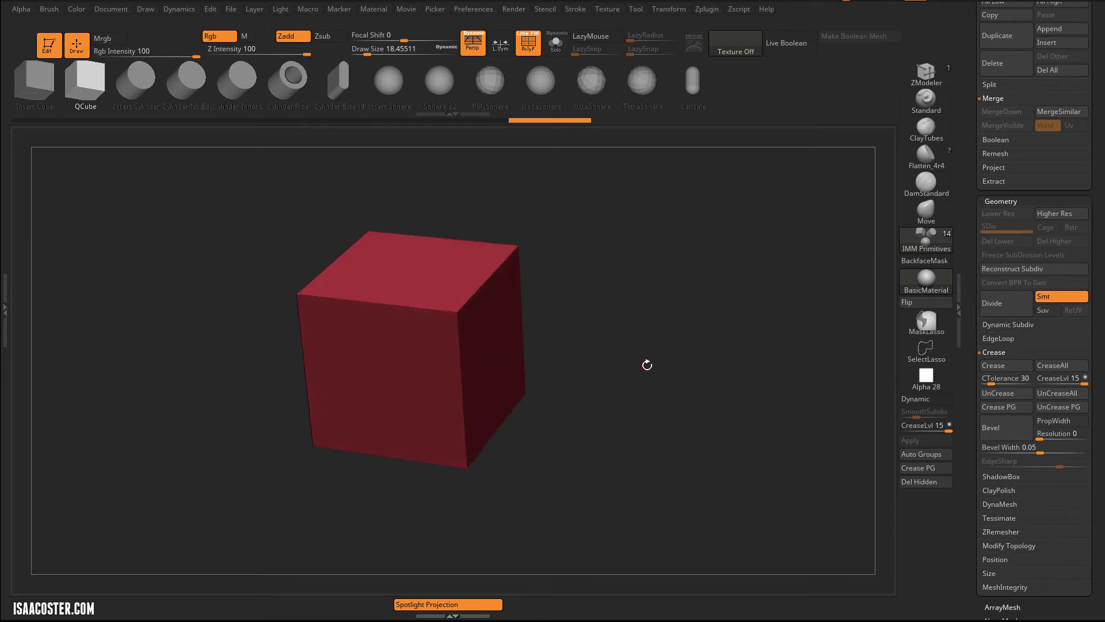
{"action": "left_click_drag", "start_coordinate": [648, 365], "coordinate": [692, 320]}
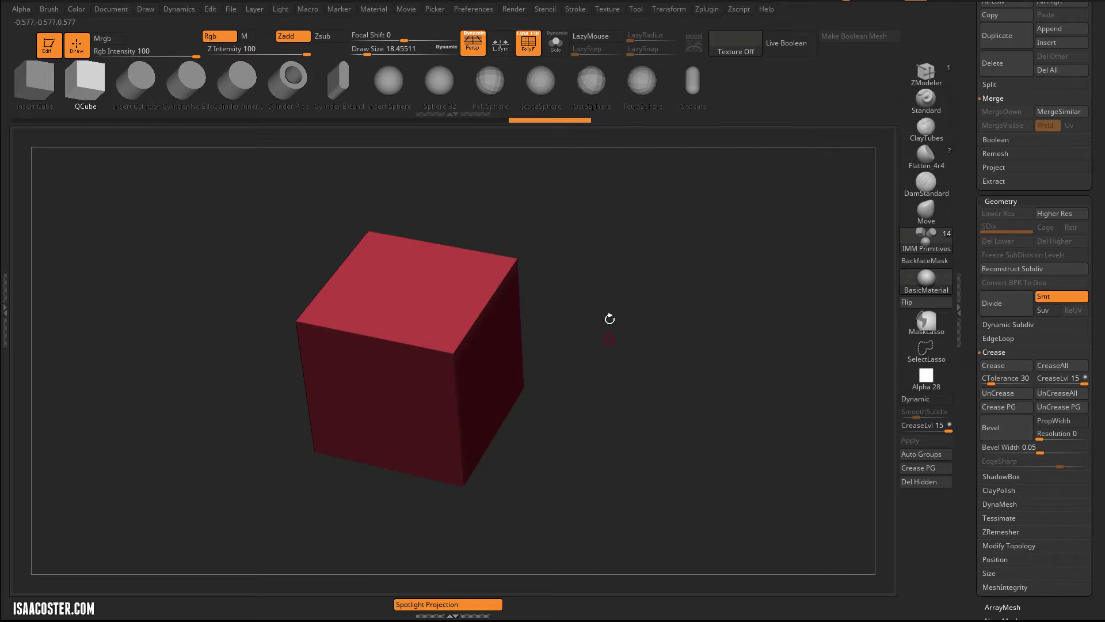
{"action": "scroll", "coordinate": [972, 173], "scroll_direction": "up", "scroll_amount": 6}
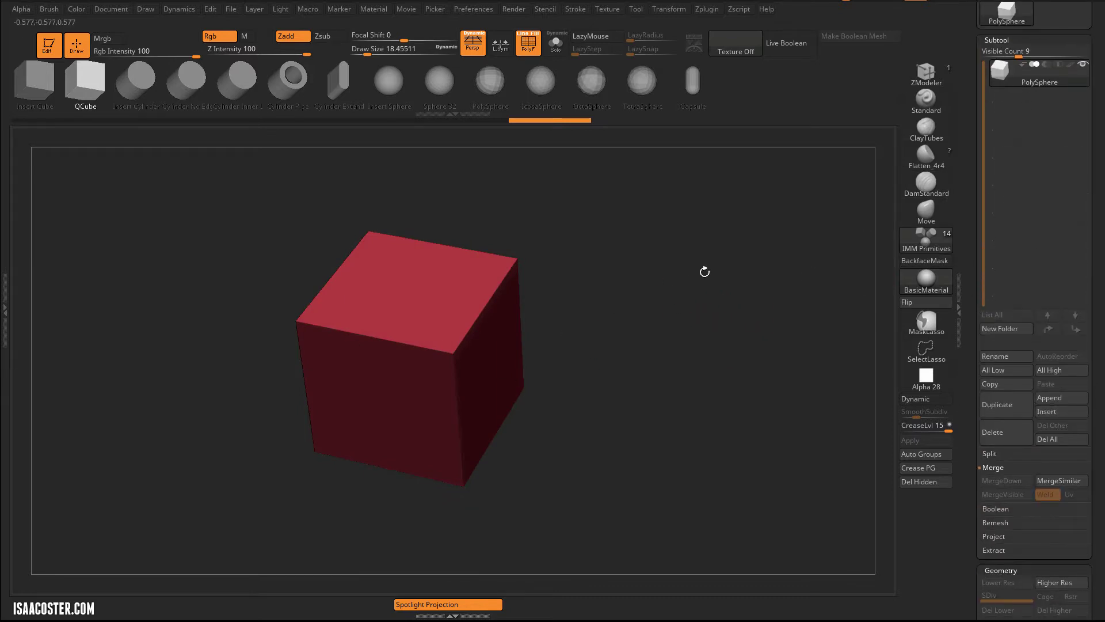
{"action": "left_click_drag", "start_coordinate": [708, 270], "coordinate": [794, 212]}
{"action": "left_click_drag", "start_coordinate": [649, 289], "coordinate": [661, 302]}
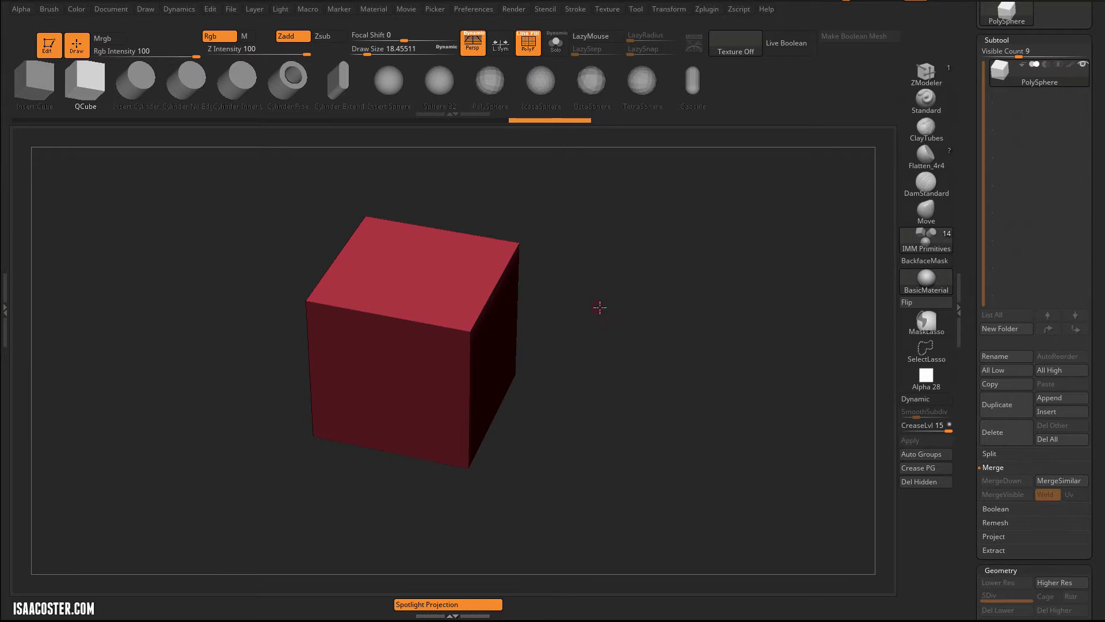
{"action": "left_click_drag", "start_coordinate": [600, 307], "coordinate": [609, 317]}
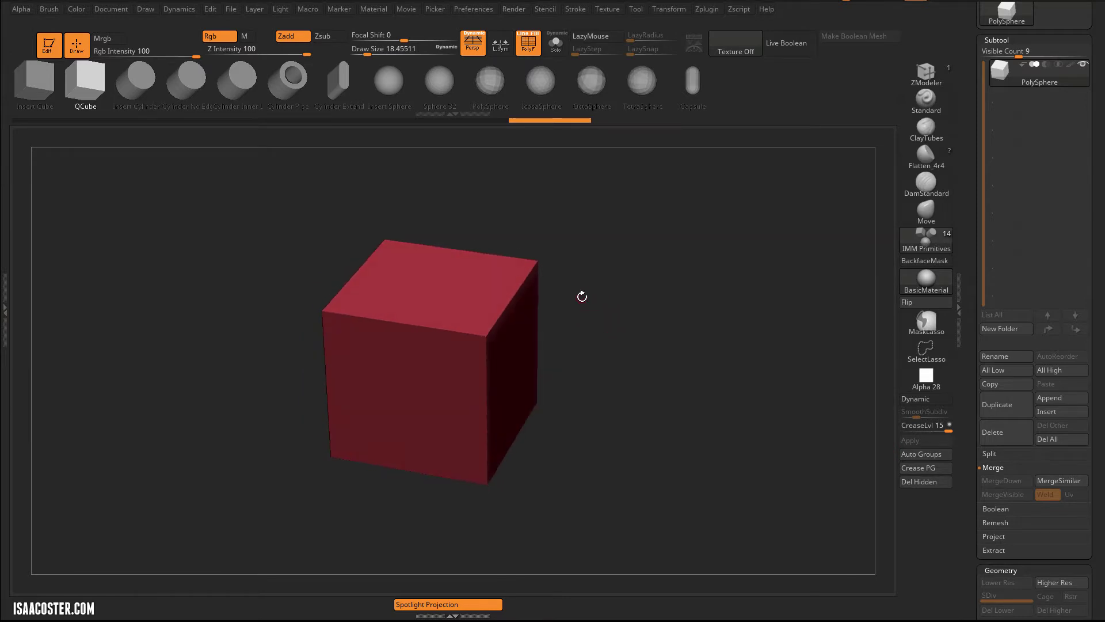
{"action": "left_click_drag", "start_coordinate": [656, 290], "coordinate": [635, 280]}
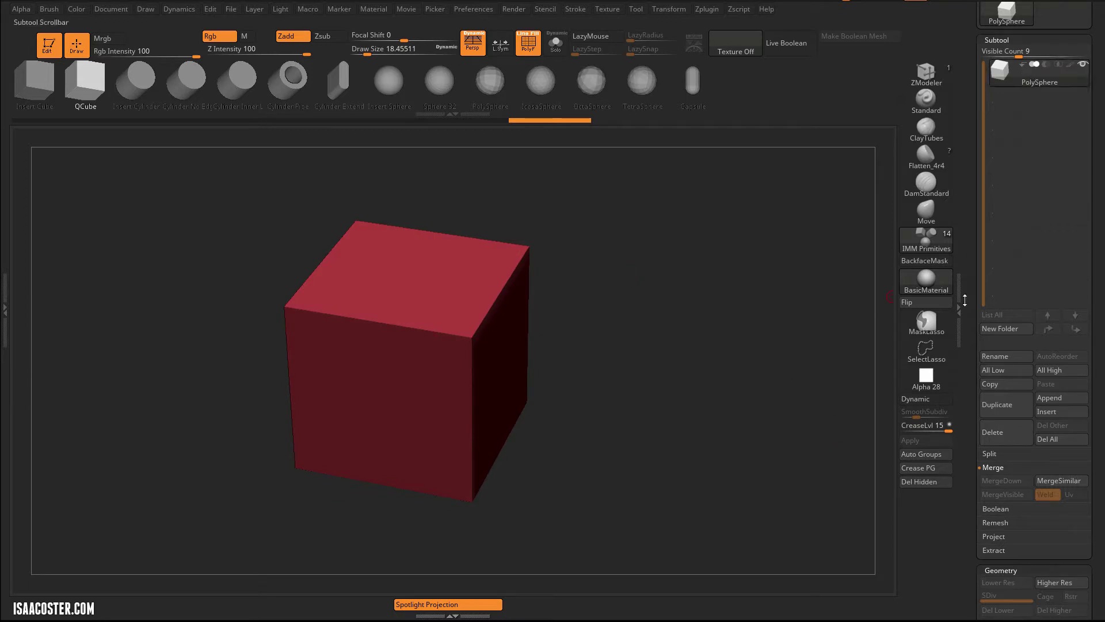
- Duplicate the cube subtool and make the copy the active subtool
{"action": "left_click", "coordinate": [1020, 406]}
{"action": "left_click", "coordinate": [1007, 78]}
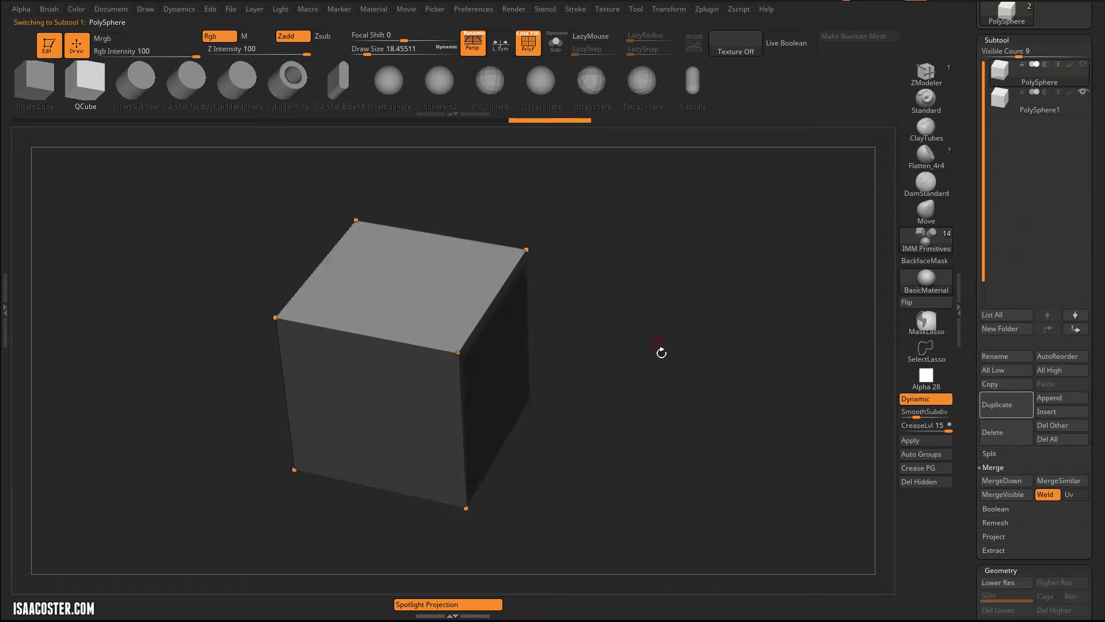
{"action": "left_click", "coordinate": [1011, 112]}
- Preview the duplicated cube with Dynamic Subdivision and turn the preview off again
{"action": "key", "text": "d"}
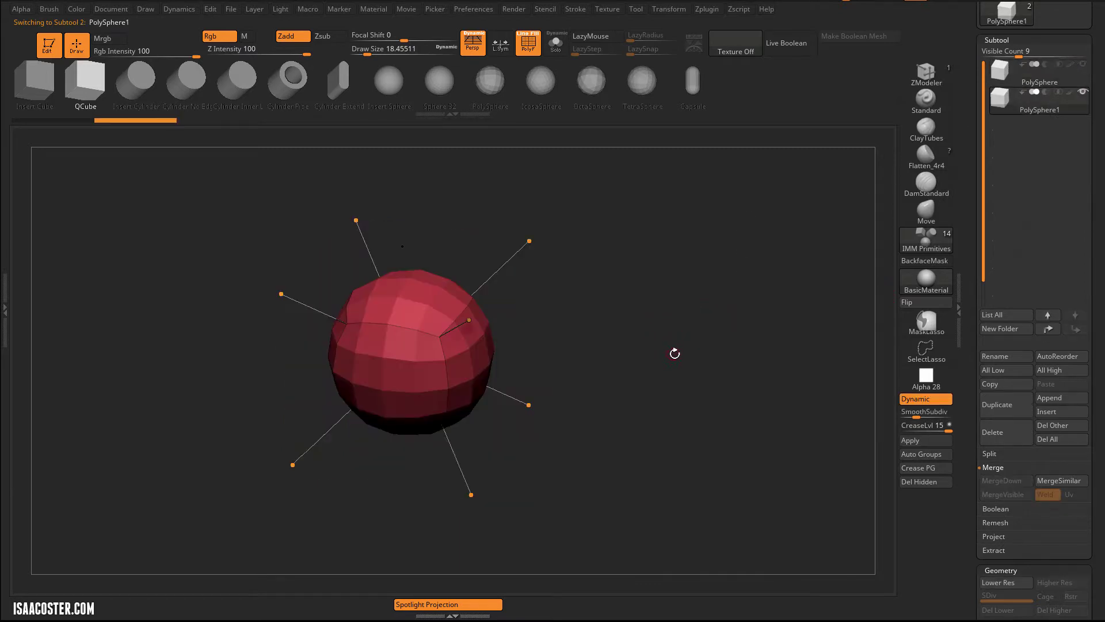
{"action": "left_click_drag", "start_coordinate": [672, 354], "coordinate": [789, 335]}
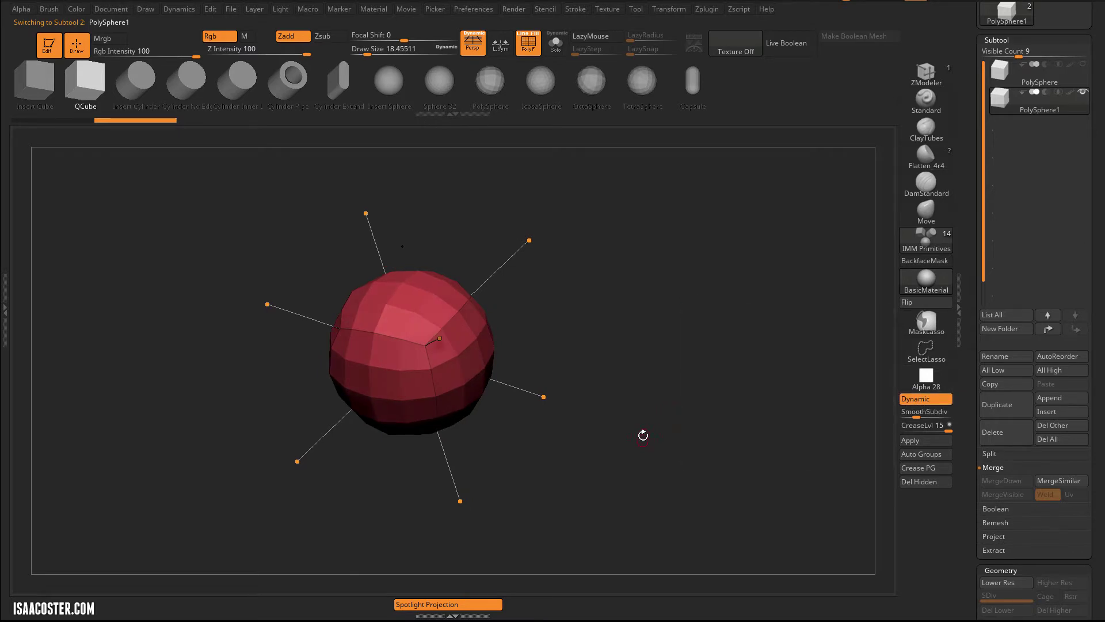
{"action": "key", "text": "shift+d"}
{"action": "left_click_drag", "start_coordinate": [656, 333], "coordinate": [694, 269]}
{"action": "left_click_drag", "start_coordinate": [754, 319], "coordinate": [843, 346]}
- With ZModeler, mark the cube's two opposite end faces as a separate polygroup and crease the polygroup borders
{"action": "left_click", "coordinate": [940, 80]}
{"action": "left_click_drag", "start_coordinate": [738, 340], "coordinate": [708, 403]}
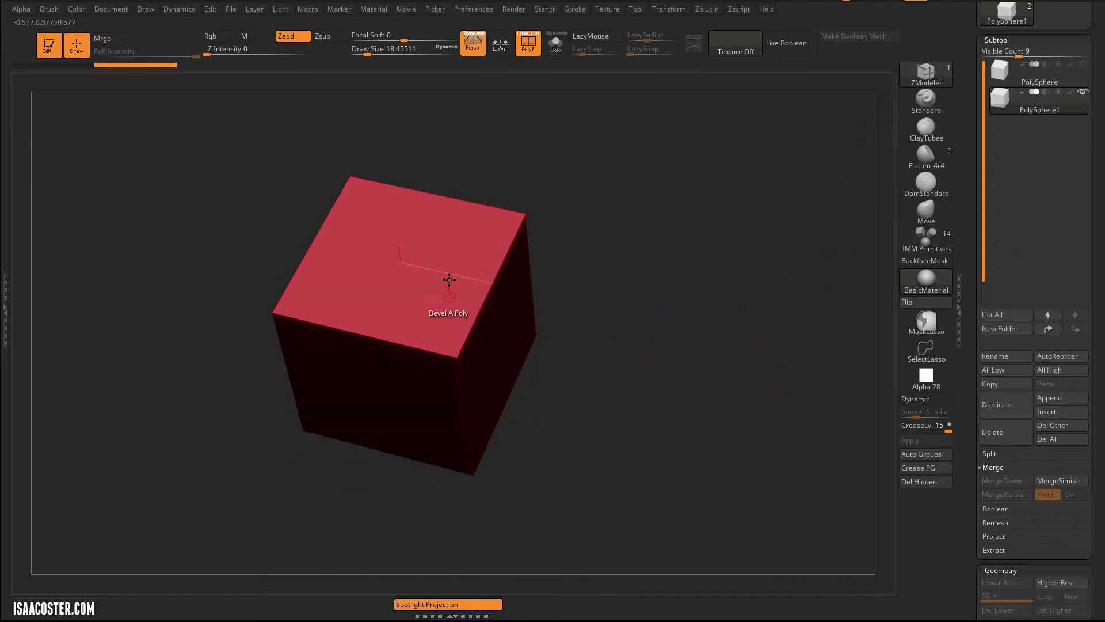
{"action": "left_click", "coordinate": [439, 281], "text": "alt"}
{"action": "mouse_move", "coordinate": [634, 432]}
{"action": "left_mouse_down"}
{"action": "mouse_move", "coordinate": [588, 272]}
{"action": "mouse_move", "coordinate": [575, 286]}
{"action": "mouse_move", "coordinate": [696, 358]}
{"action": "mouse_move", "coordinate": [621, 328]}
{"action": "mouse_move", "coordinate": [669, 374]}
{"action": "mouse_move", "coordinate": [375, 365]}
{"action": "left_mouse_up"}
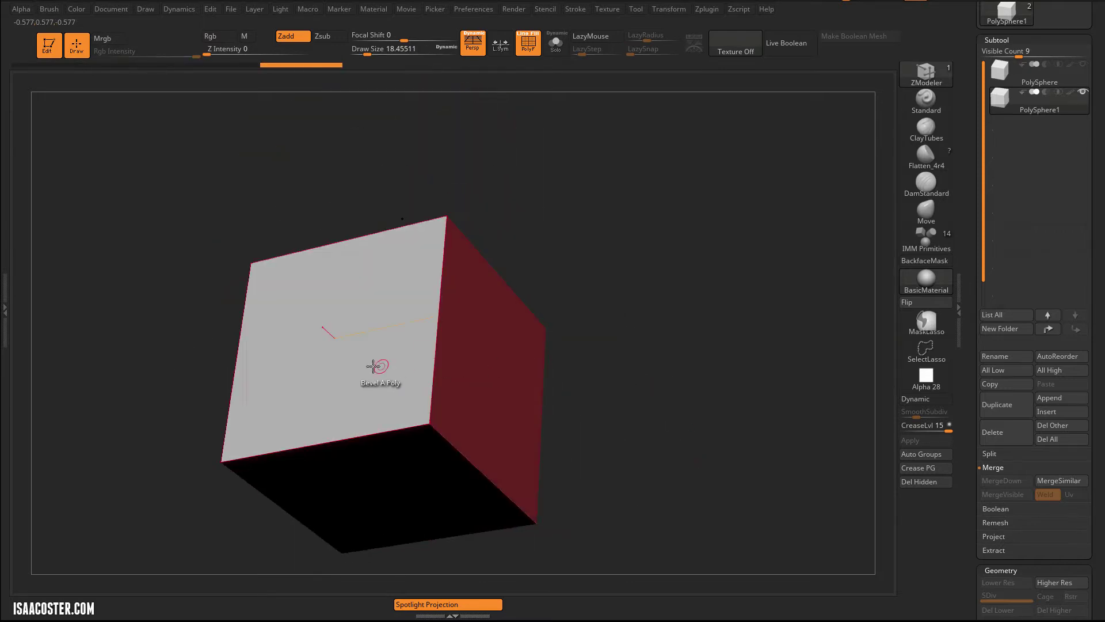
{"action": "left_click", "coordinate": [931, 468]}
- Turn on Dynamic Subdivision to round the creased cube into a cylinder and apply it to the mesh
{"action": "key", "text": "d"}
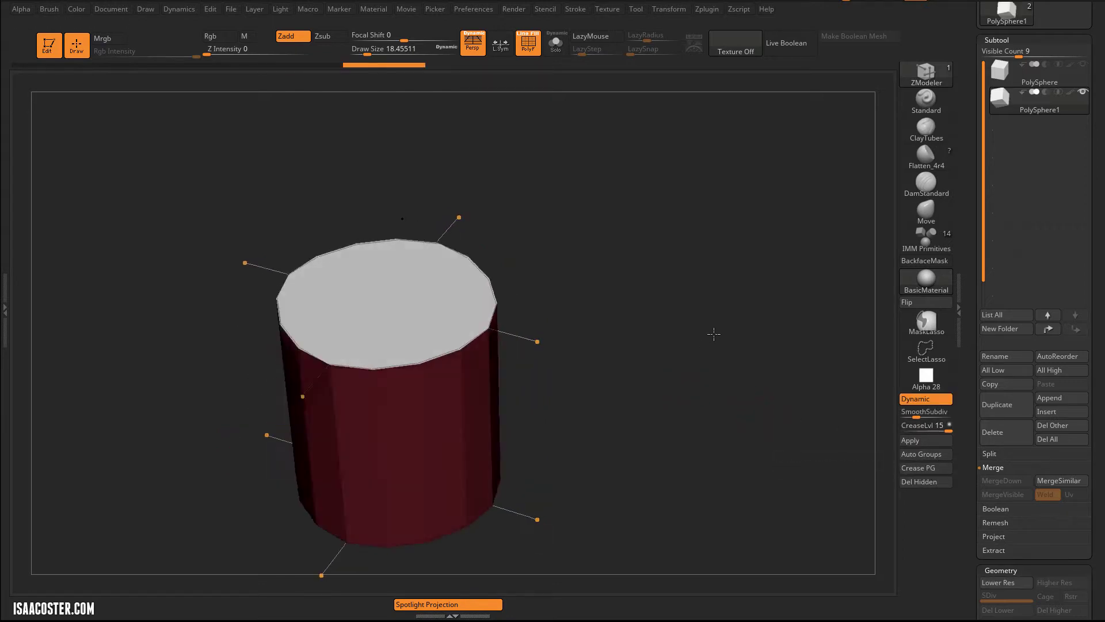
{"action": "left_click_drag", "start_coordinate": [714, 332], "coordinate": [386, 373]}
{"action": "key", "text": "shift+f"}
{"action": "key", "text": "shift+f"}
{"action": "left_click_drag", "start_coordinate": [740, 328], "coordinate": [820, 342]}
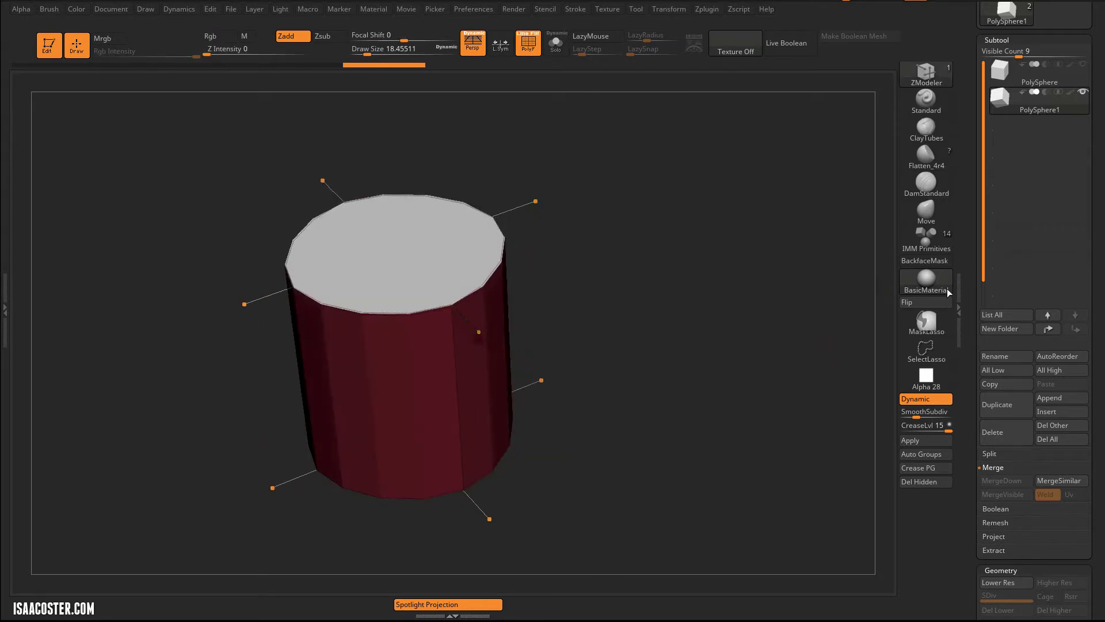
{"action": "left_click", "coordinate": [926, 441]}
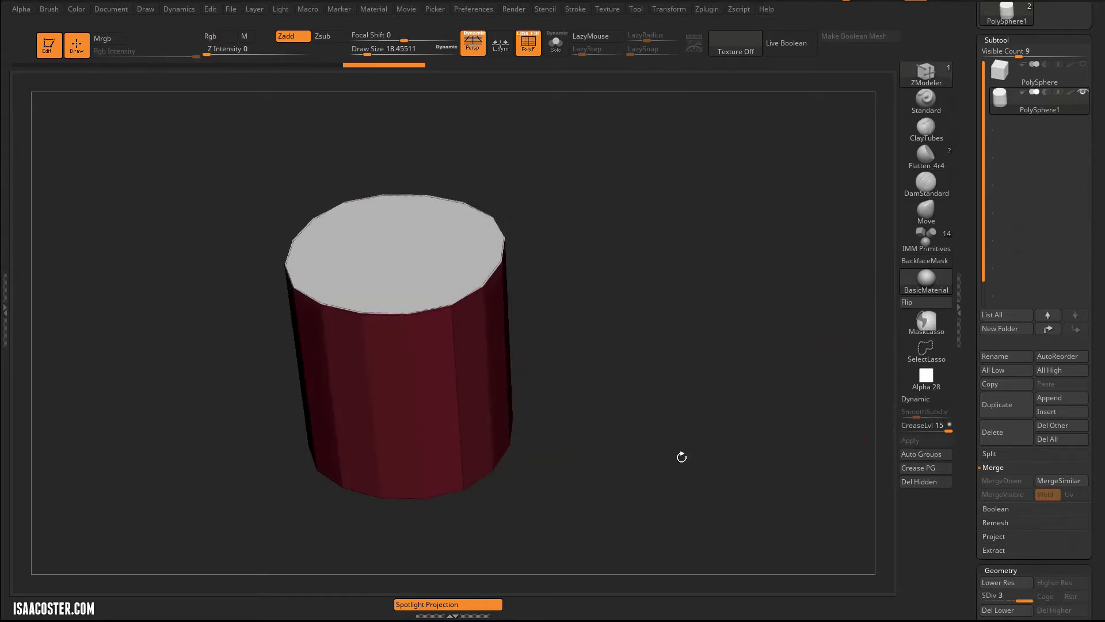
- Inspect the cylinder's wireframe at a lower subdivision level and return to the highest level
{"action": "key", "text": "shift+f"}
{"action": "key", "text": "shift+d"}
{"action": "key", "text": "shift+f"}
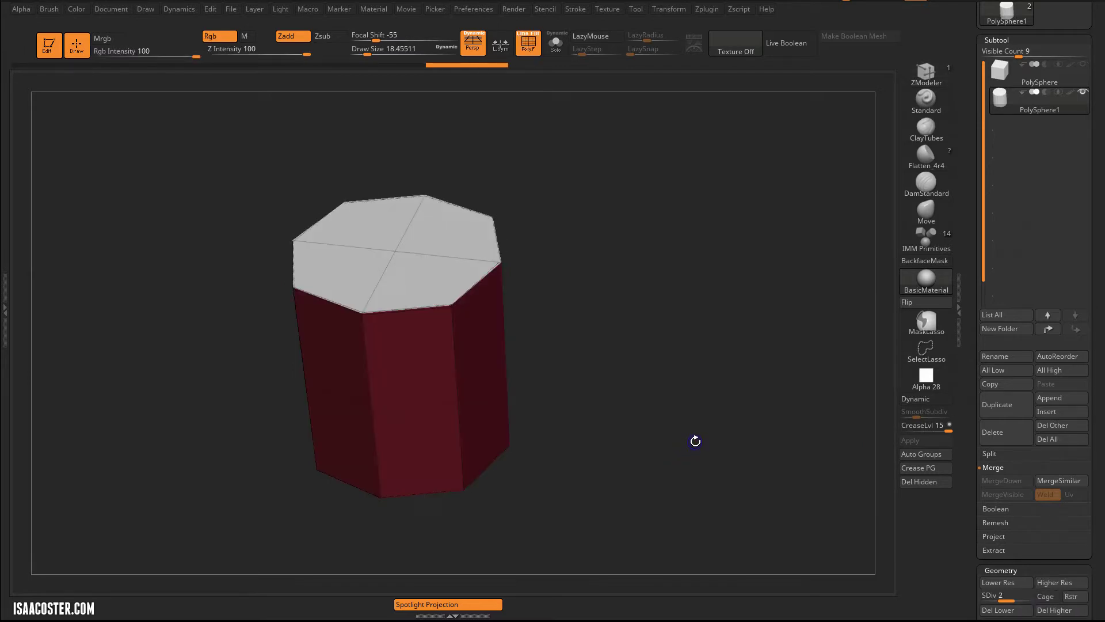
{"action": "key", "text": "ctrl+d"}
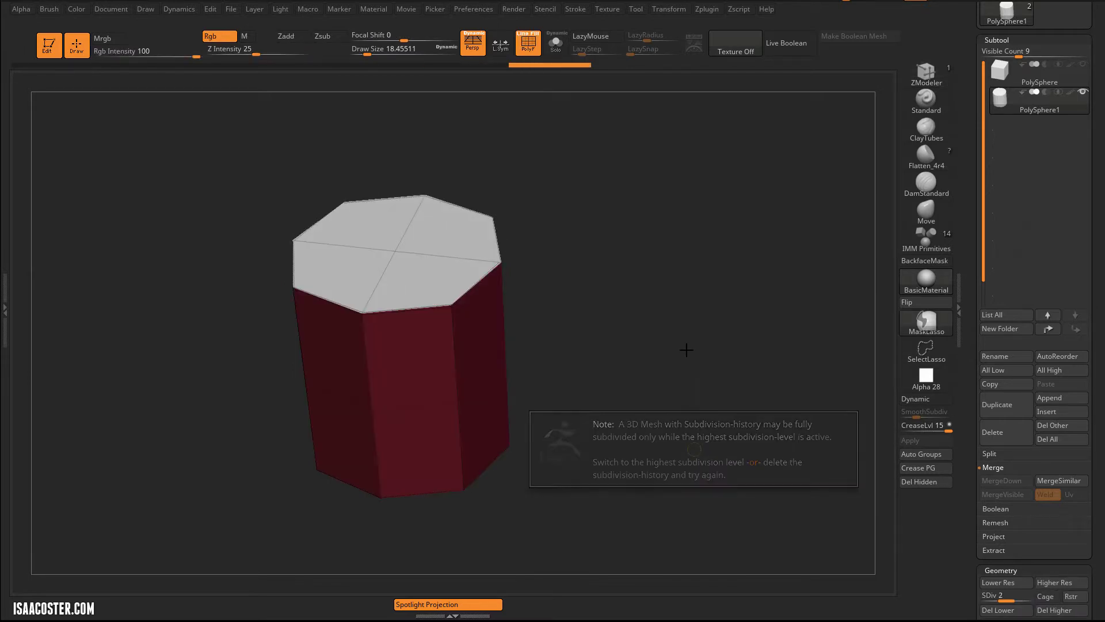
{"action": "mouse_move", "coordinate": [693, 345]}
{"action": "left_mouse_down"}
{"action": "mouse_move", "coordinate": [700, 322]}
{"action": "mouse_move", "coordinate": [693, 346]}
{"action": "left_mouse_up"}
{"action": "key", "text": "d"}
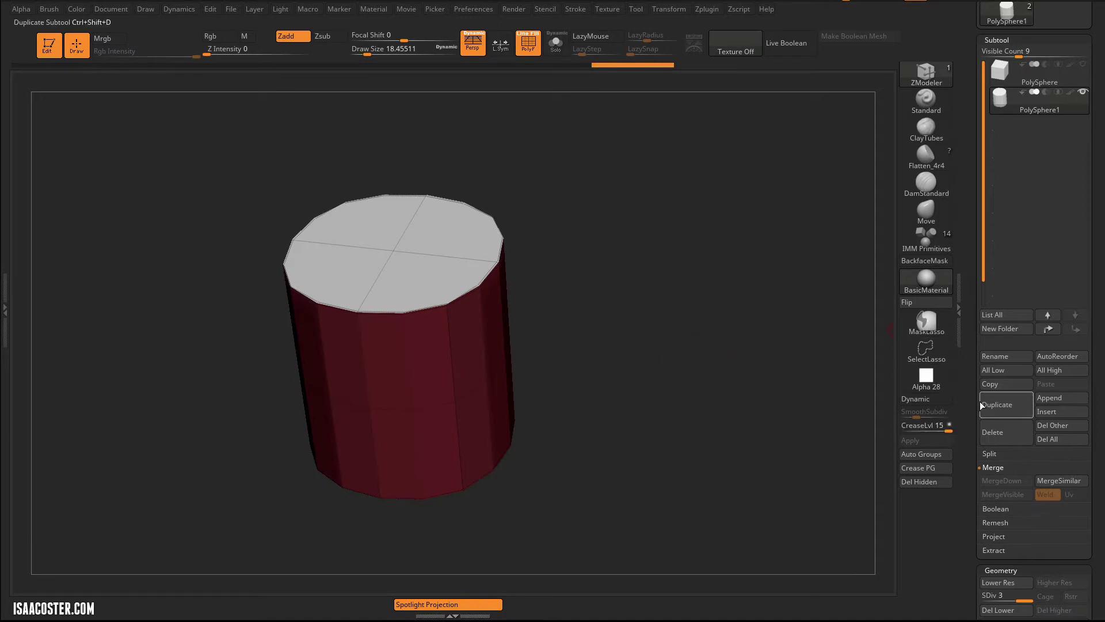
- Delete the cylinder's lower subdivision levels
{"action": "scroll", "coordinate": [979, 412], "scroll_direction": "down", "scroll_amount": 5}
{"action": "left_click", "coordinate": [997, 433]}
{"action": "left_click_drag", "start_coordinate": [634, 370], "coordinate": [599, 247]}
{"action": "left_click_drag", "start_coordinate": [622, 325], "coordinate": [617, 339]}
{"action": "left_click_drag", "start_coordinate": [611, 296], "coordinate": [601, 216]}
{"action": "left_click_drag", "start_coordinate": [620, 256], "coordinate": [632, 424]}
{"action": "left_click_drag", "start_coordinate": [565, 242], "coordinate": [641, 170]}
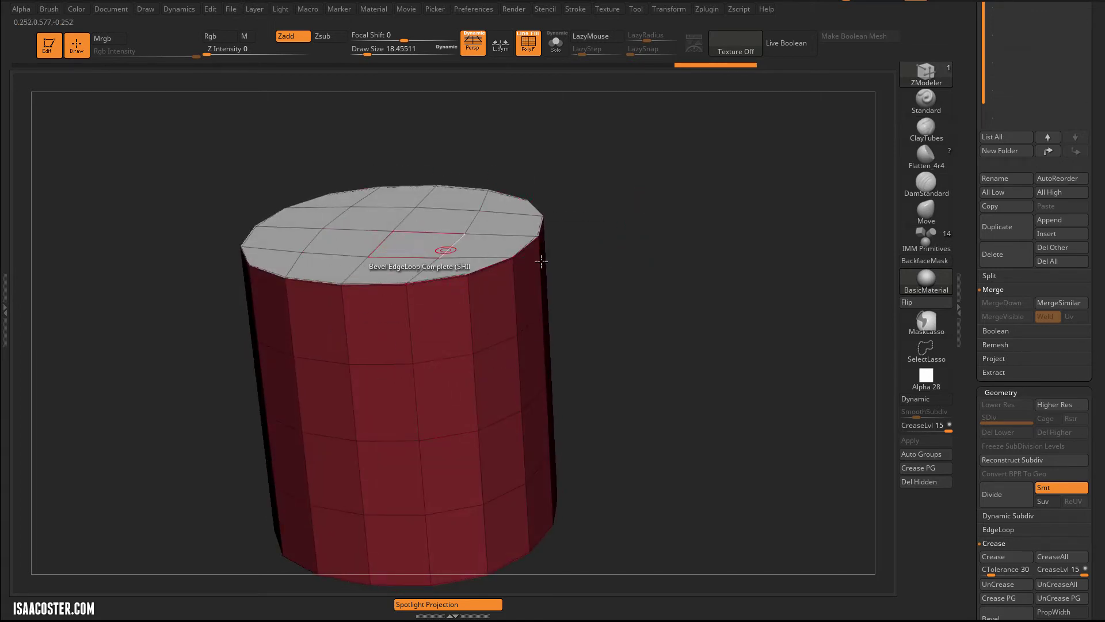
- Set the ZModeler edge action to Insert and remove the three horizontal edge loops around the cylinder's side
{"action": "left_click_drag", "start_coordinate": [572, 267], "coordinate": [515, 289]}
{"action": "key", "text": "space"}
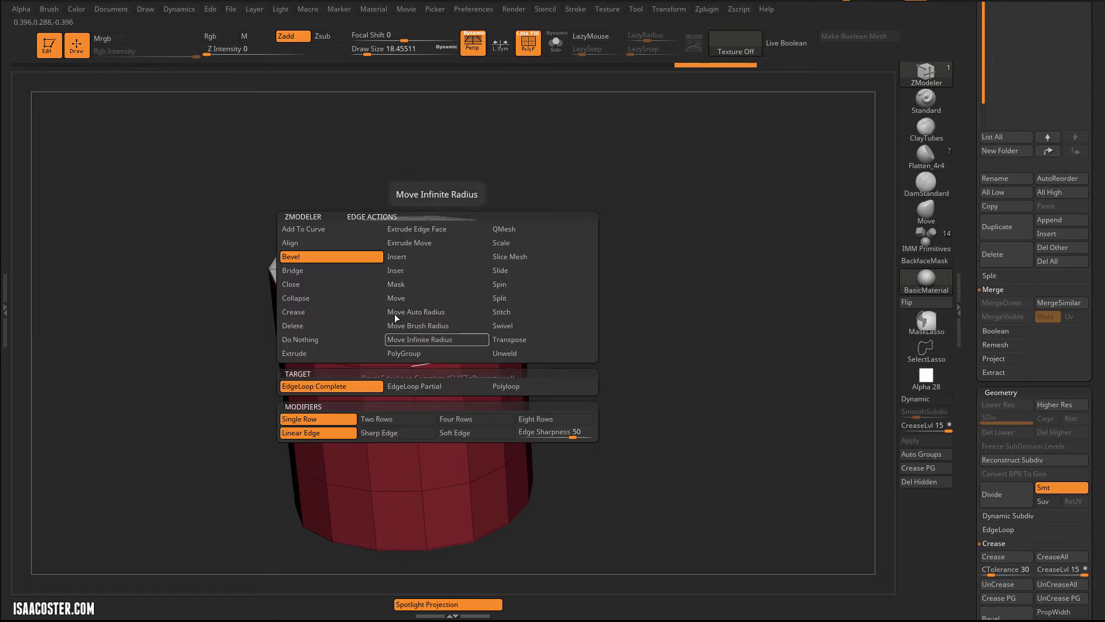
{"action": "left_click", "coordinate": [403, 255]}
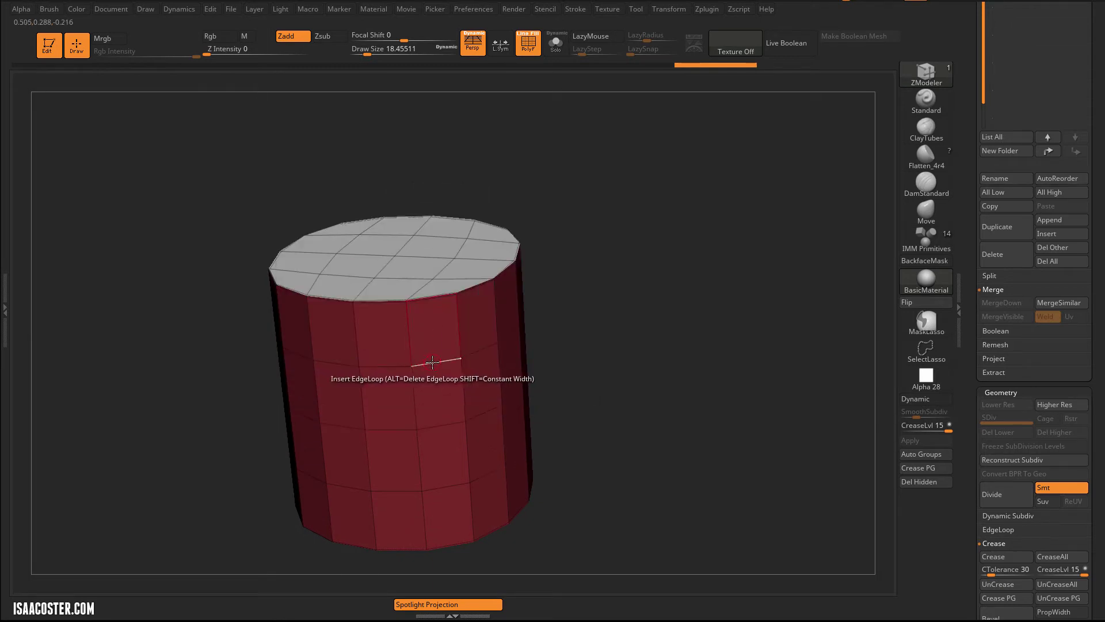
{"action": "left_click", "coordinate": [432, 362], "text": "alt"}
{"action": "left_click", "coordinate": [448, 424], "text": "alt"}
{"action": "left_click", "coordinate": [442, 482], "text": "alt"}
- Enter Move mode on the cylinder and show the 3D gizmo instead of the transpose line
{"action": "left_click_drag", "start_coordinate": [579, 302], "coordinate": [513, 244], "text": "shift"}
{"action": "mouse_move", "coordinate": [403, 241]}
{"action": "left_mouse_down", "text": "ctrl"}
{"action": "mouse_move", "coordinate": [240, 296]}
{"action": "mouse_move", "coordinate": [271, 249]}
{"action": "mouse_move", "coordinate": [210, 309]}
{"action": "mouse_move", "coordinate": [647, 217]}
{"action": "mouse_move", "coordinate": [638, 241]}
{"action": "left_mouse_up", "text": "ctrl"}
{"action": "key", "text": "w"}
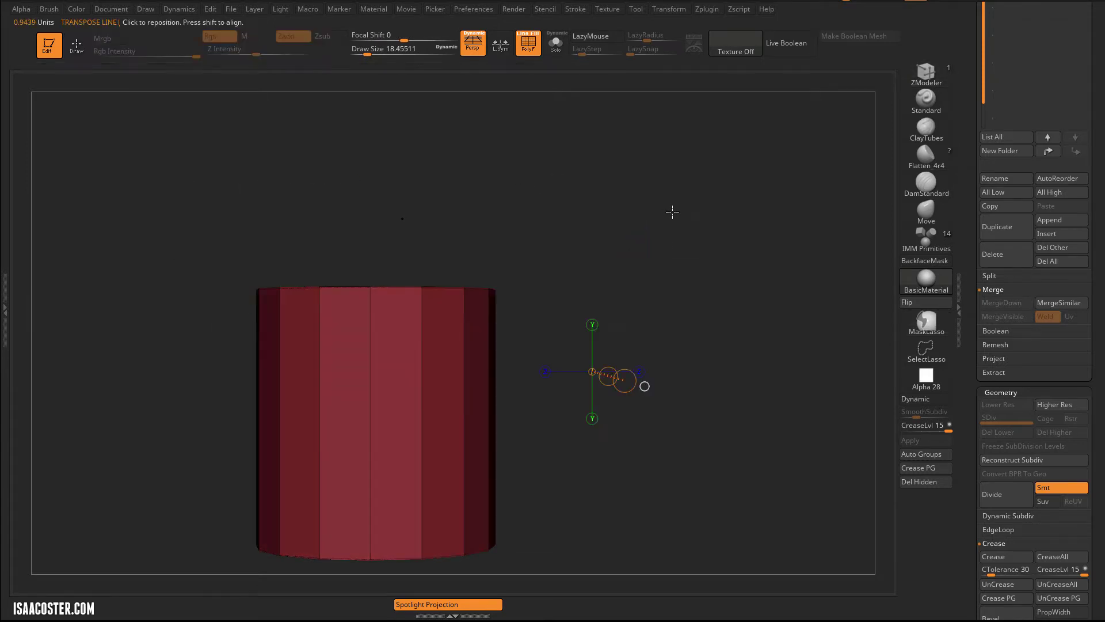
{"action": "key", "text": "y"}
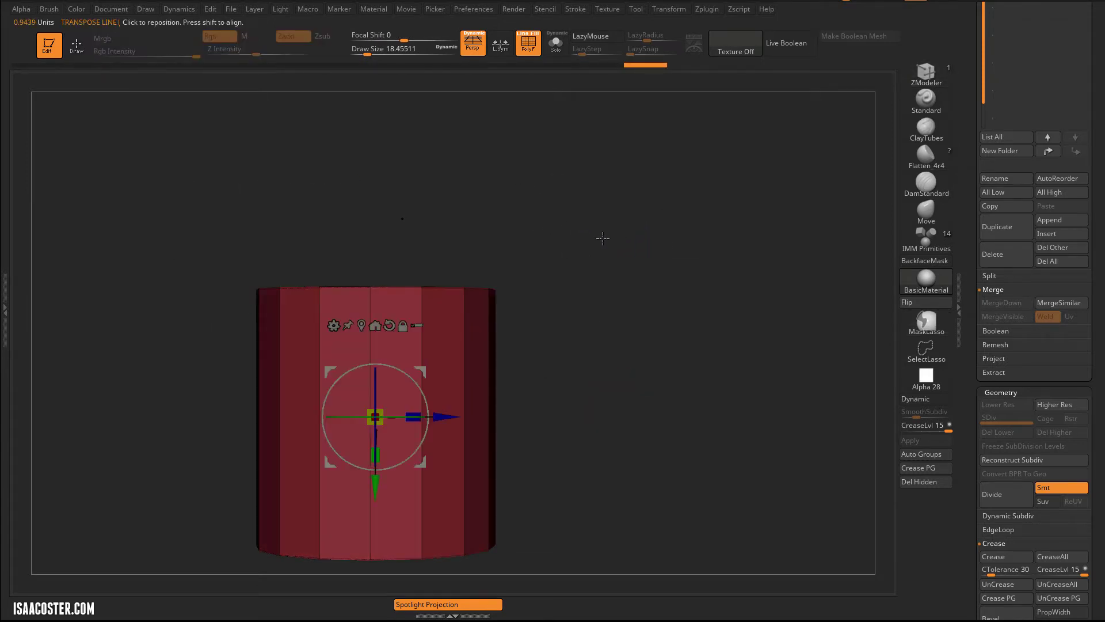
{"action": "left_click_drag", "start_coordinate": [538, 281], "coordinate": [366, 410]}
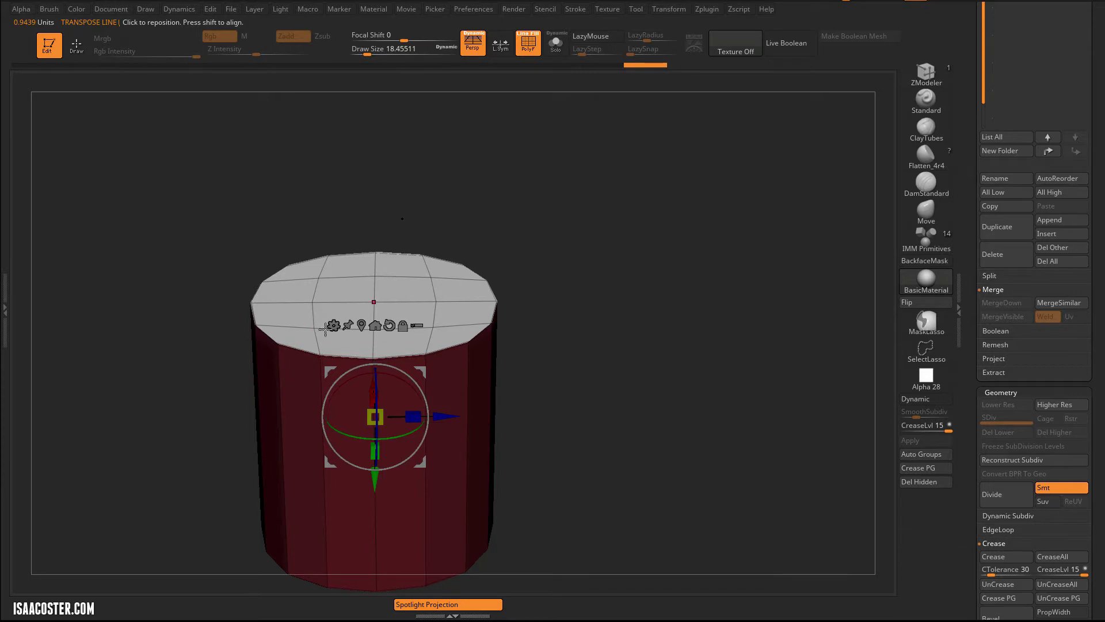
{"action": "mouse_move", "coordinate": [556, 338]}
{"action": "left_mouse_down"}
{"action": "mouse_move", "coordinate": [575, 353]}
{"action": "mouse_move", "coordinate": [575, 400]}
{"action": "mouse_move", "coordinate": [551, 273]}
{"action": "mouse_move", "coordinate": [582, 109]}
{"action": "mouse_move", "coordinate": [582, 183]}
{"action": "mouse_move", "coordinate": [440, 291]}
{"action": "left_mouse_up"}
- Isolate the cylinder's top end with an inverted mask and center the gizmo on the unmasked part
{"action": "mouse_move", "coordinate": [525, 183]}
{"action": "left_mouse_down", "text": "ctrl"}
{"action": "mouse_move", "coordinate": [207, 168]}
{"action": "mouse_move", "coordinate": [471, 312]}
{"action": "mouse_move", "coordinate": [604, 230]}
{"action": "left_mouse_up", "text": "ctrl"}
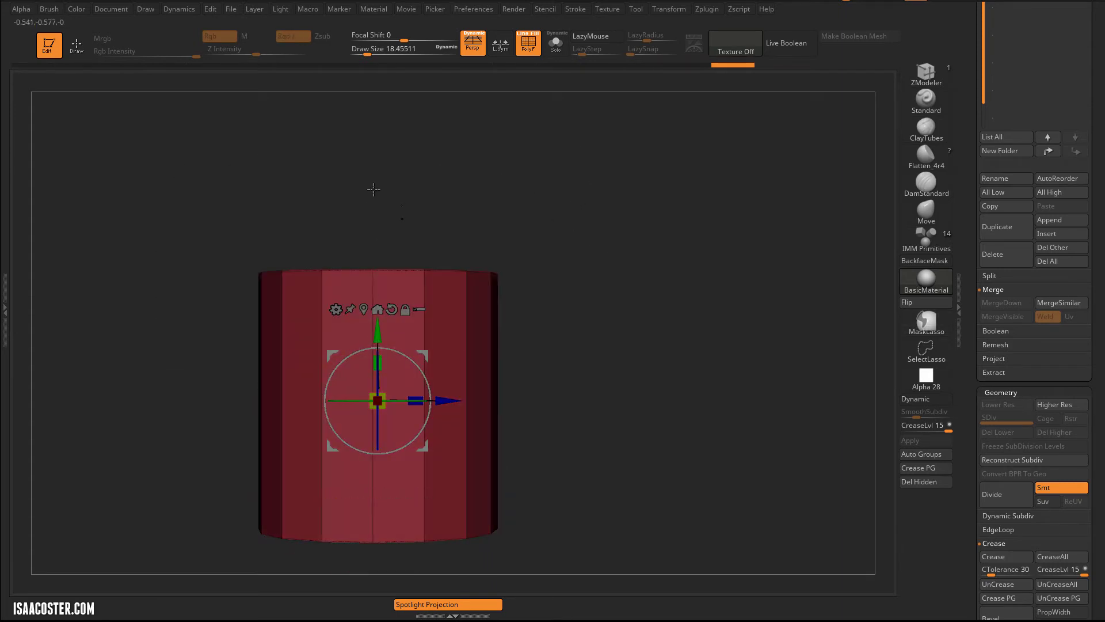
{"action": "left_click_drag", "start_coordinate": [599, 269], "coordinate": [610, 291]}
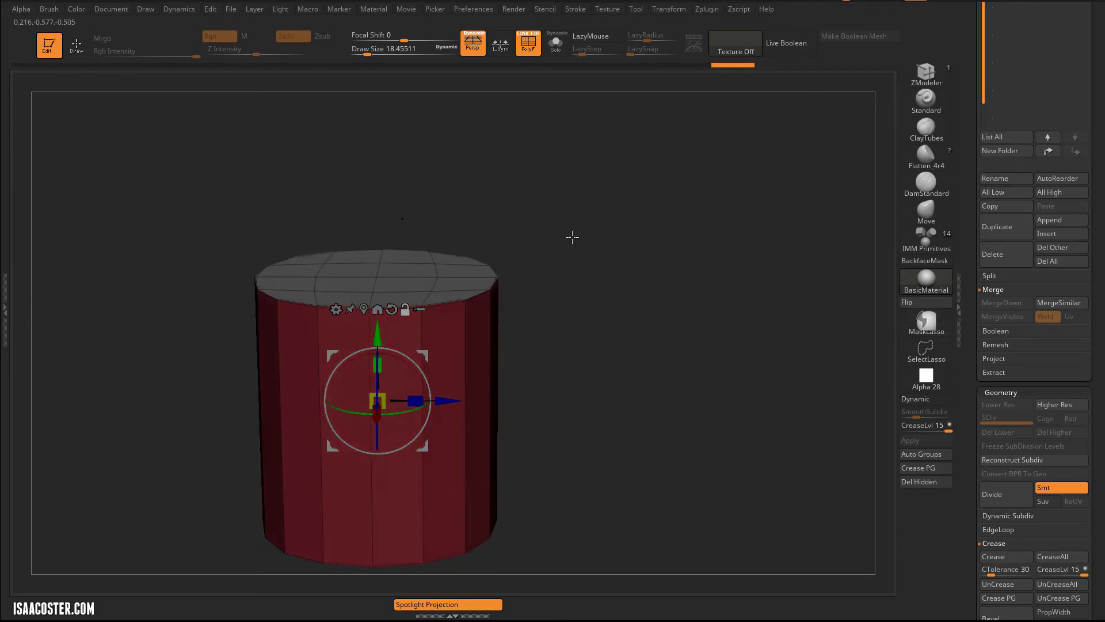
{"action": "left_click_drag", "start_coordinate": [577, 231], "coordinate": [584, 285]}
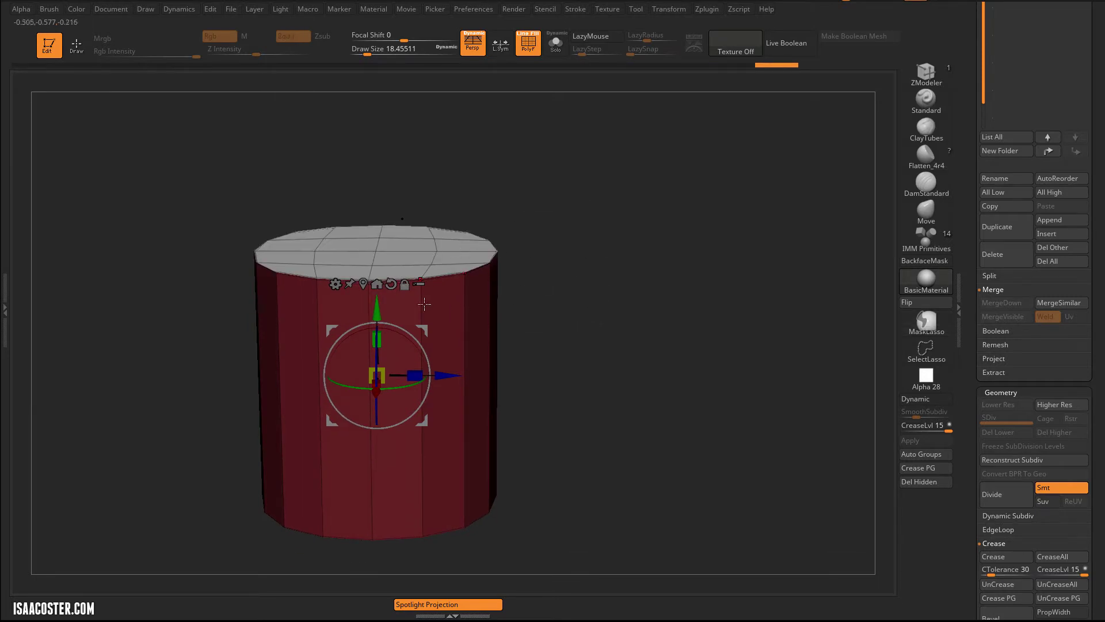
{"action": "left_click_drag", "start_coordinate": [576, 332], "coordinate": [573, 266]}
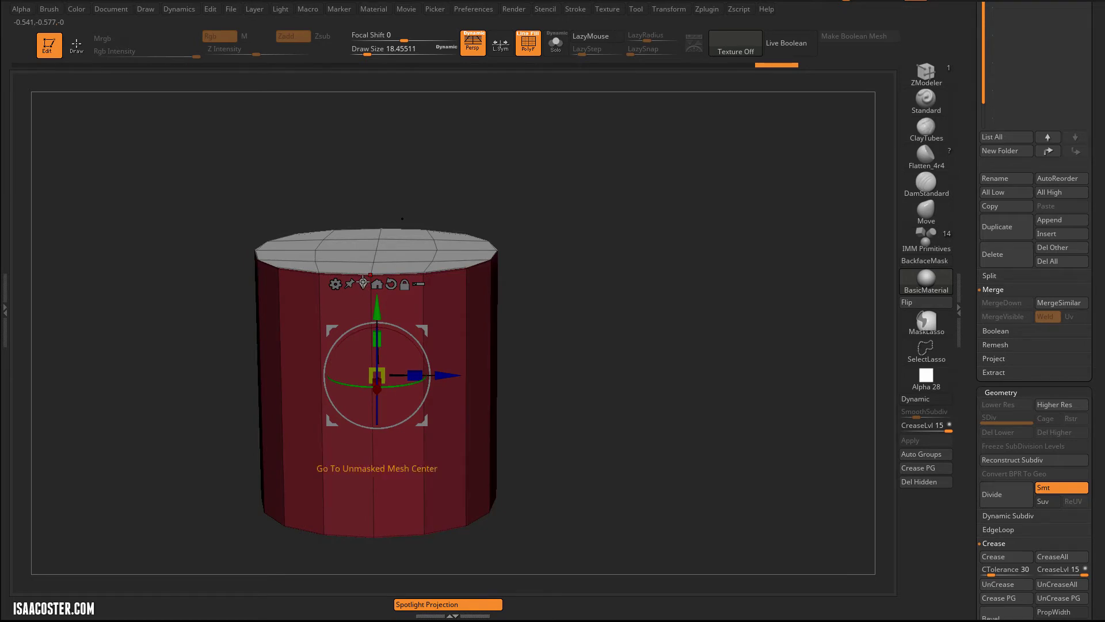
{"action": "left_click", "coordinate": [363, 283]}
{"action": "left_click_drag", "start_coordinate": [585, 333], "coordinate": [652, 286]}
{"action": "left_click_drag", "start_coordinate": [628, 247], "coordinate": [621, 274], "text": "alt"}
- Mask the top end again, invert the mask, and return the gizmo to the unmasked mesh center after moving it along Z
{"action": "mouse_move", "coordinate": [574, 176]}
{"action": "left_mouse_down", "text": "ctrl"}
{"action": "mouse_move", "coordinate": [366, 121]}
{"action": "mouse_move", "coordinate": [247, 291]}
{"action": "mouse_move", "coordinate": [631, 288]}
{"action": "mouse_move", "coordinate": [595, 200]}
{"action": "mouse_move", "coordinate": [609, 251]}
{"action": "left_mouse_up", "text": "ctrl"}
{"action": "key", "text": "ctrl"}
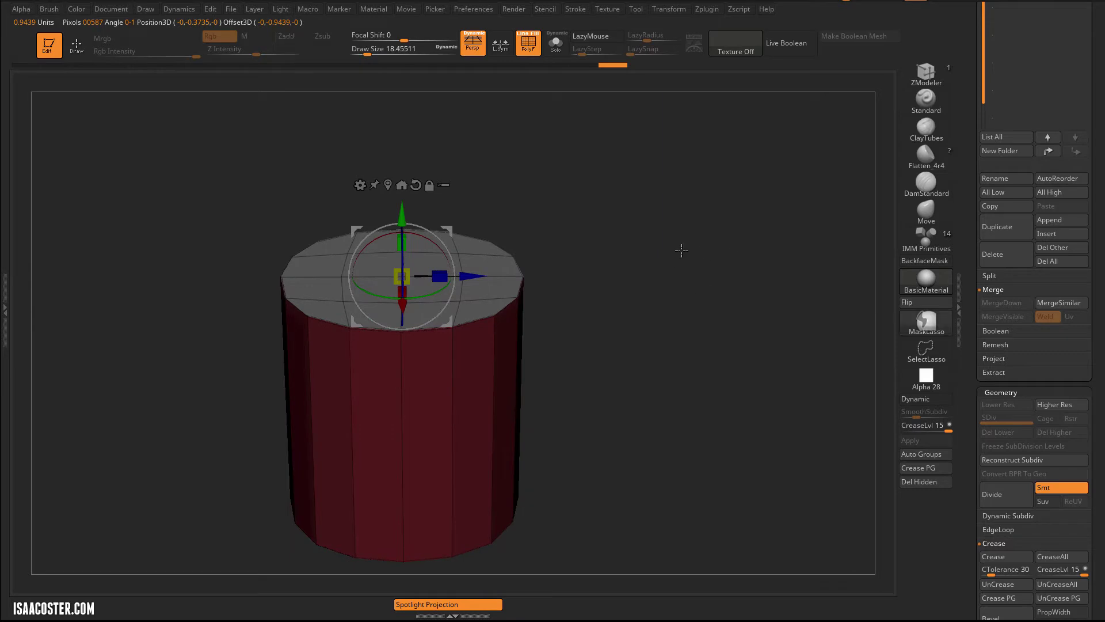
{"action": "left_click", "coordinate": [699, 228], "text": "ctrl"}
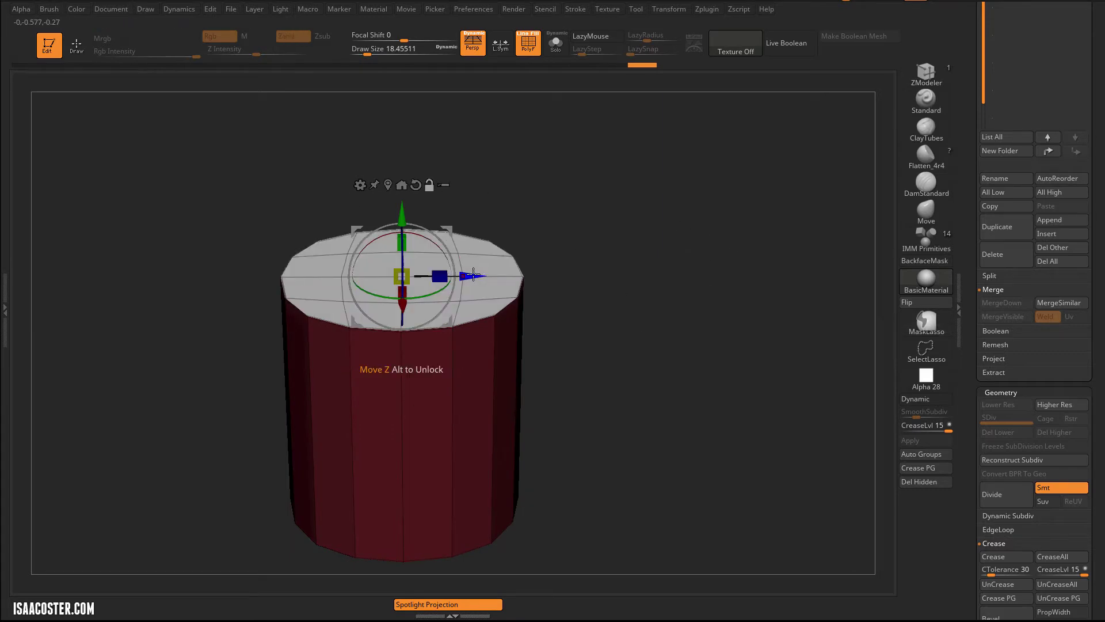
{"action": "left_click_drag", "start_coordinate": [477, 275], "coordinate": [799, 228], "text": "alt"}
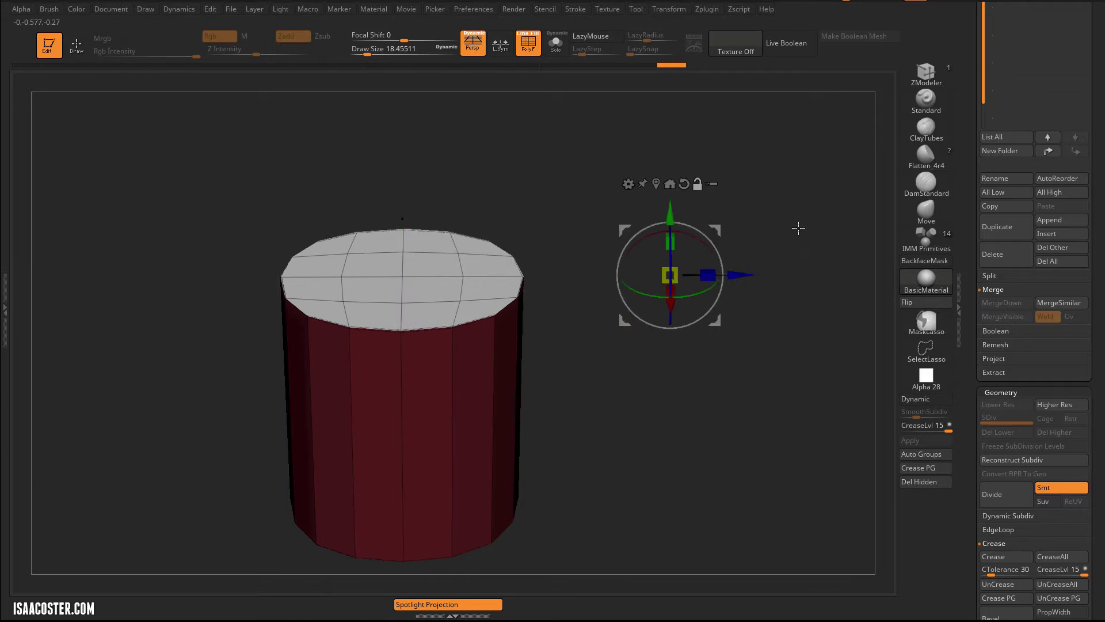
{"action": "left_click", "coordinate": [655, 183]}
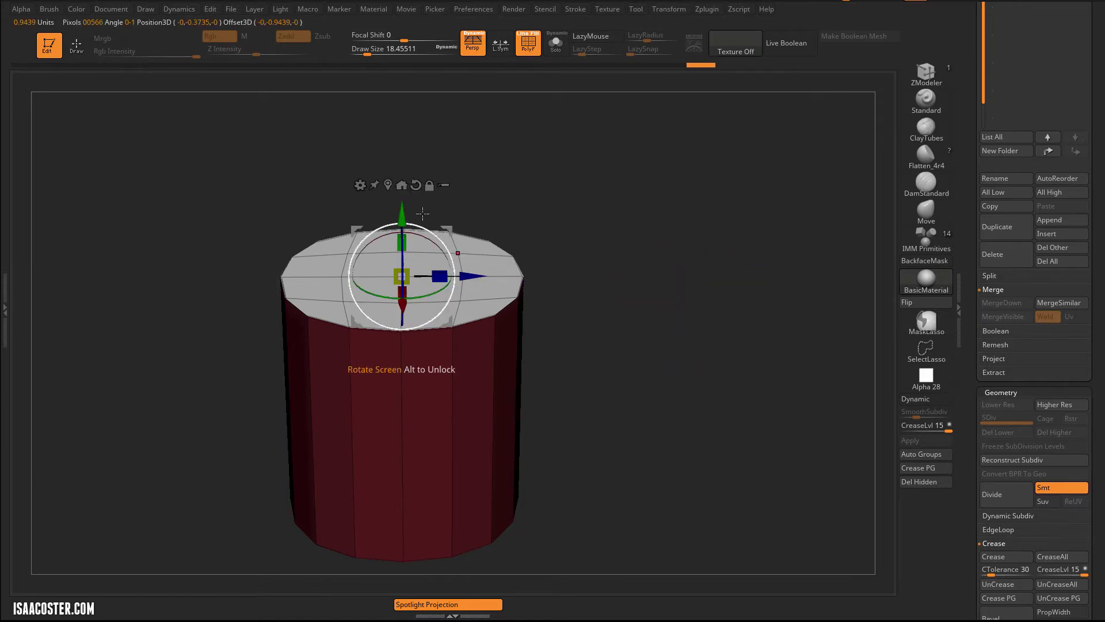
- Flare the cylinder by uniformly scaling up its top end, and compress the shape along Y
{"action": "left_click_drag", "start_coordinate": [381, 283], "coordinate": [567, 259]}
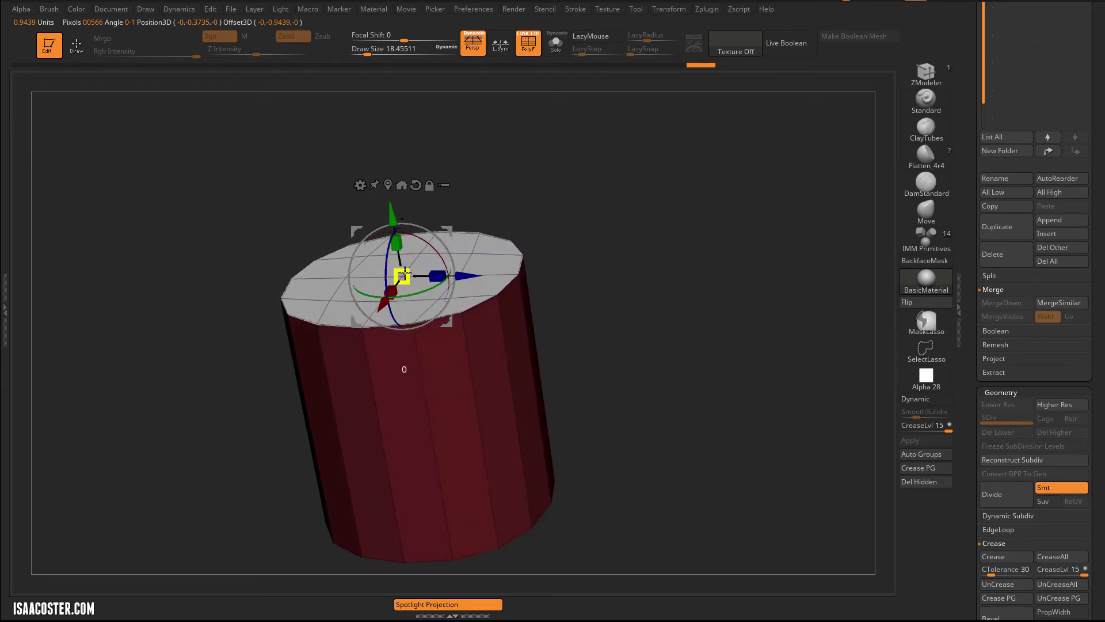
{"action": "left_click_drag", "start_coordinate": [405, 273], "coordinate": [479, 205]}
{"action": "left_click_drag", "start_coordinate": [723, 256], "coordinate": [734, 203], "text": "shift"}
{"action": "left_click_drag", "start_coordinate": [515, 151], "coordinate": [520, 219], "text": "ctrl"}
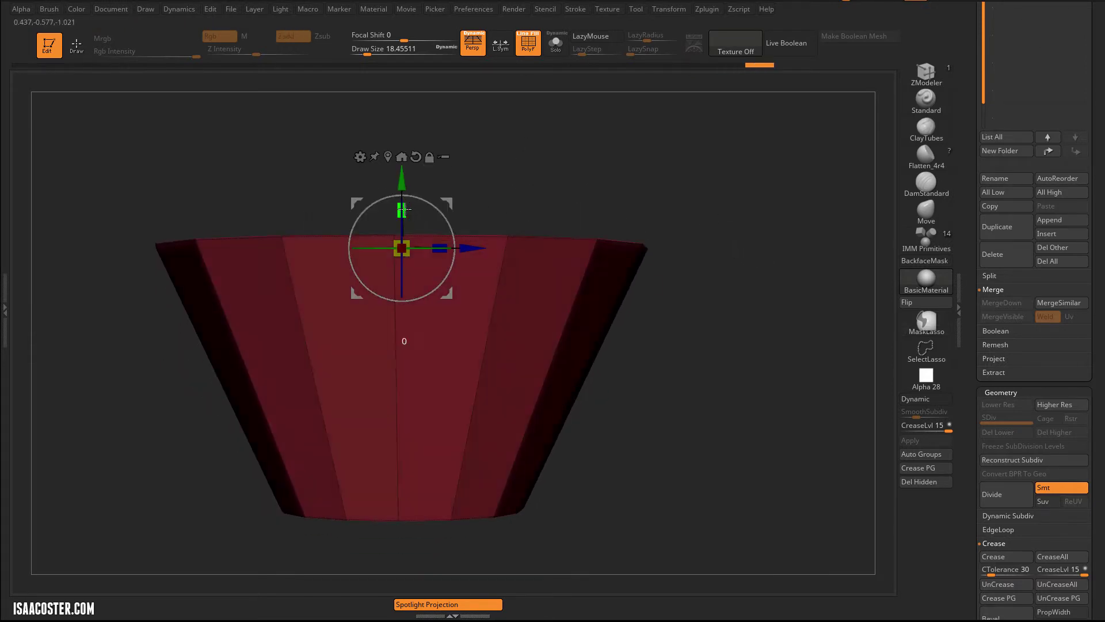
{"action": "left_click_drag", "start_coordinate": [403, 210], "coordinate": [404, 245]}
{"action": "mouse_move", "coordinate": [710, 233]}
{"action": "left_mouse_down"}
{"action": "mouse_move", "coordinate": [733, 294]}
{"action": "mouse_move", "coordinate": [737, 161]}
{"action": "mouse_move", "coordinate": [723, 116]}
{"action": "mouse_move", "coordinate": [730, 300]}
{"action": "mouse_move", "coordinate": [721, 267]}
{"action": "mouse_move", "coordinate": [731, 286]}
{"action": "mouse_move", "coordinate": [709, 264]}
{"action": "mouse_move", "coordinate": [733, 165]}
{"action": "mouse_move", "coordinate": [708, 226]}
{"action": "mouse_move", "coordinate": [710, 278]}
{"action": "mouse_move", "coordinate": [707, 220]}
{"action": "mouse_move", "coordinate": [708, 286]}
{"action": "mouse_move", "coordinate": [707, 271]}
{"action": "left_mouse_up"}
- Return to Draw mode and preview the flared shape with Dynamic Subdivision, checking both ends
{"action": "key", "text": "q"}
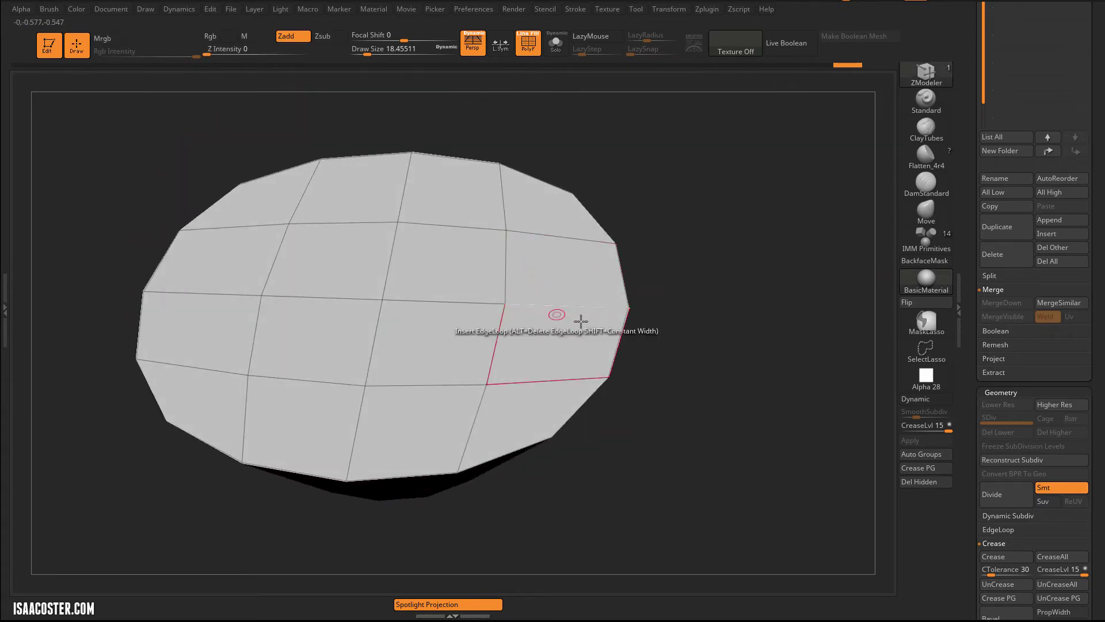
{"action": "key", "text": "d"}
{"action": "left_click_drag", "start_coordinate": [691, 402], "coordinate": [663, 226]}
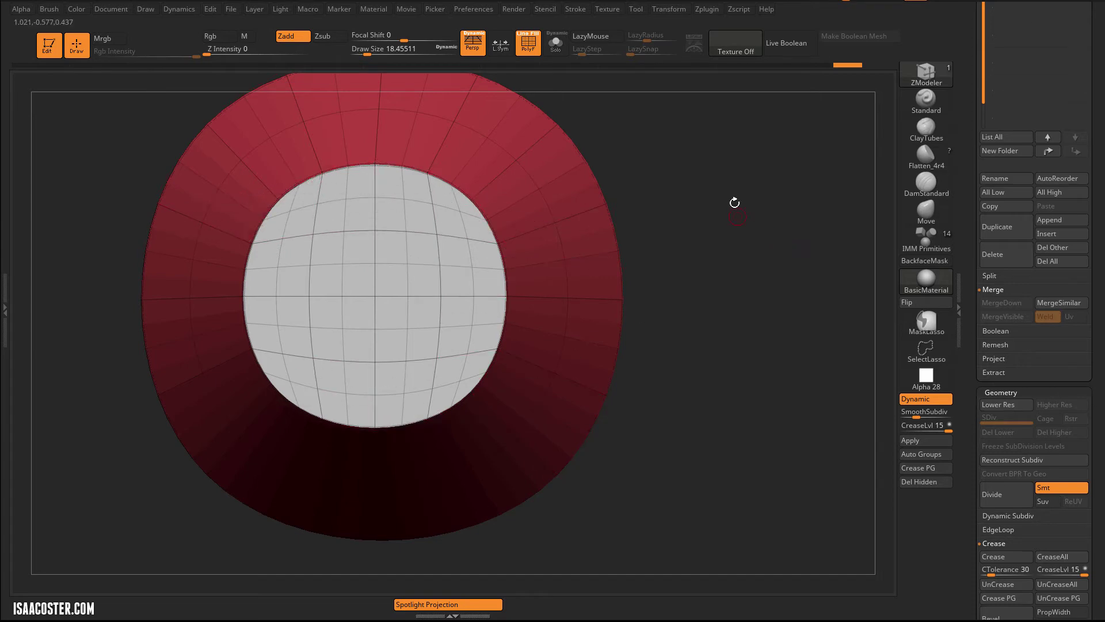
{"action": "left_click_drag", "start_coordinate": [735, 202], "coordinate": [731, 377]}
{"action": "mouse_move", "coordinate": [730, 286]}
{"action": "left_mouse_down"}
{"action": "mouse_move", "coordinate": [719, 178]}
{"action": "mouse_move", "coordinate": [720, 254]}
{"action": "left_mouse_up"}
{"action": "key", "text": "ctrl"}
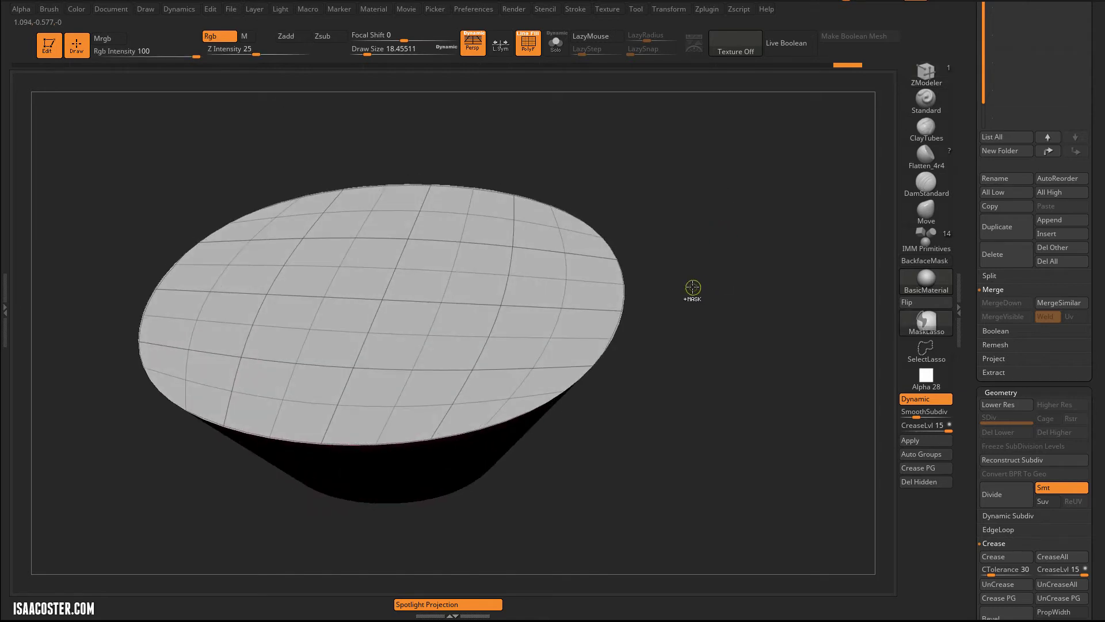
{"action": "left_click", "coordinate": [693, 287], "text": "ctrl"}
{"action": "mouse_move", "coordinate": [789, 368]}
{"action": "left_mouse_down"}
{"action": "mouse_move", "coordinate": [746, 185]}
{"action": "mouse_move", "coordinate": [794, 361]}
{"action": "mouse_move", "coordinate": [818, 364]}
{"action": "left_mouse_up"}
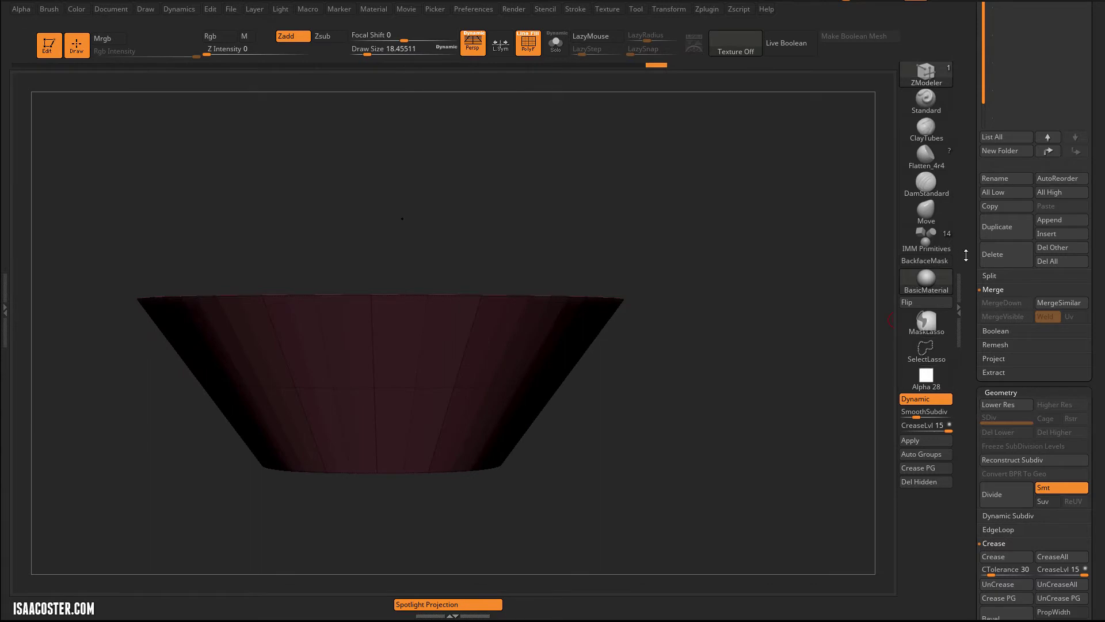
{"action": "left_click_drag", "start_coordinate": [975, 407], "coordinate": [975, 349]}
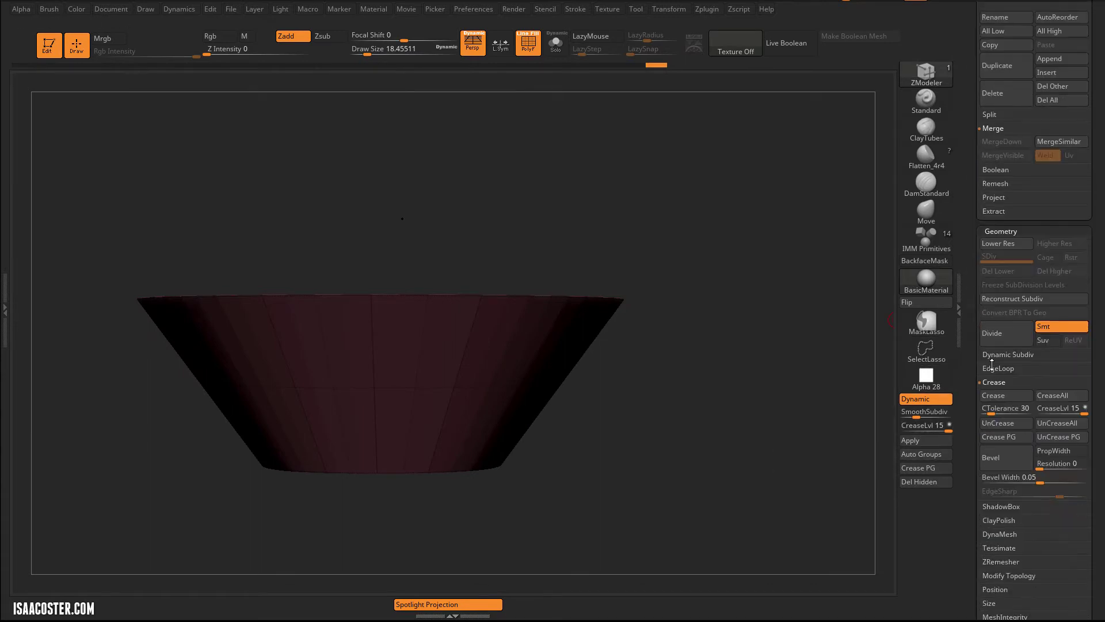
{"action": "left_click_drag", "start_coordinate": [986, 324], "coordinate": [1002, 407]}
{"action": "mouse_move", "coordinate": [747, 309]}
{"action": "left_mouse_down"}
{"action": "mouse_move", "coordinate": [751, 335]}
{"action": "mouse_move", "coordinate": [748, 311]}
{"action": "left_mouse_up"}
{"action": "left_click_drag", "start_coordinate": [703, 371], "coordinate": [782, 399], "text": "shift"}
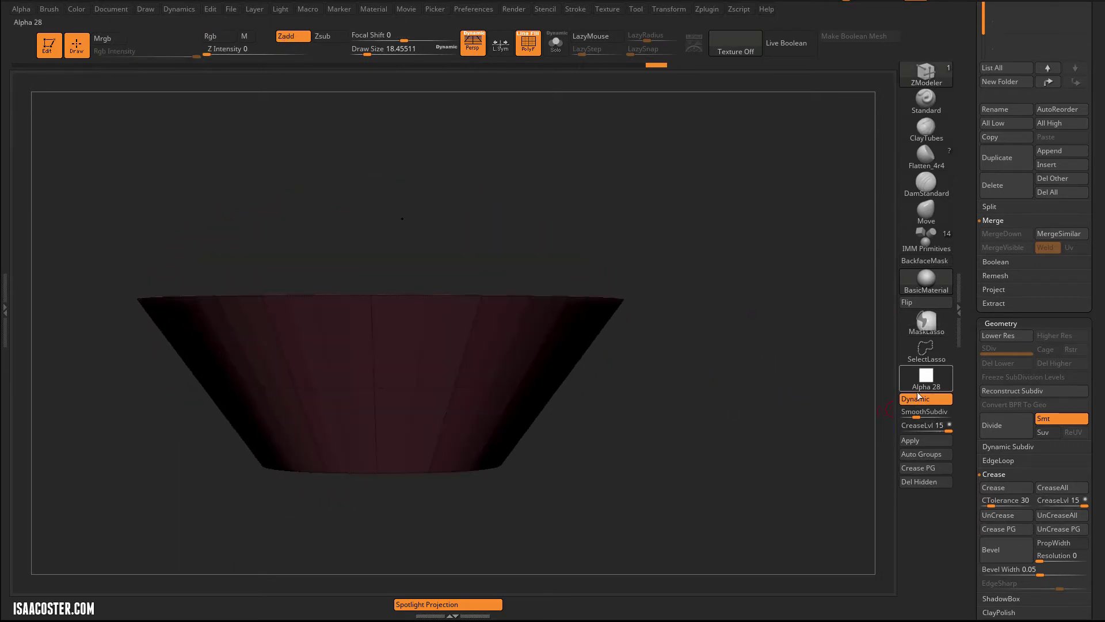
- Apply Dynamic Subdivision to the flared shape as real geometry and delete its lower subdivision levels
{"action": "key", "text": "shift+d"}
{"action": "left_click_drag", "start_coordinate": [677, 331], "coordinate": [802, 370]}
{"action": "key", "text": "shift+f"}
{"action": "key", "text": "d"}
{"action": "key", "text": "f"}
{"action": "mouse_move", "coordinate": [802, 370]}
{"action": "left_mouse_down"}
{"action": "mouse_move", "coordinate": [766, 293]}
{"action": "mouse_move", "coordinate": [786, 378]}
{"action": "mouse_move", "coordinate": [790, 360]}
{"action": "left_mouse_up"}
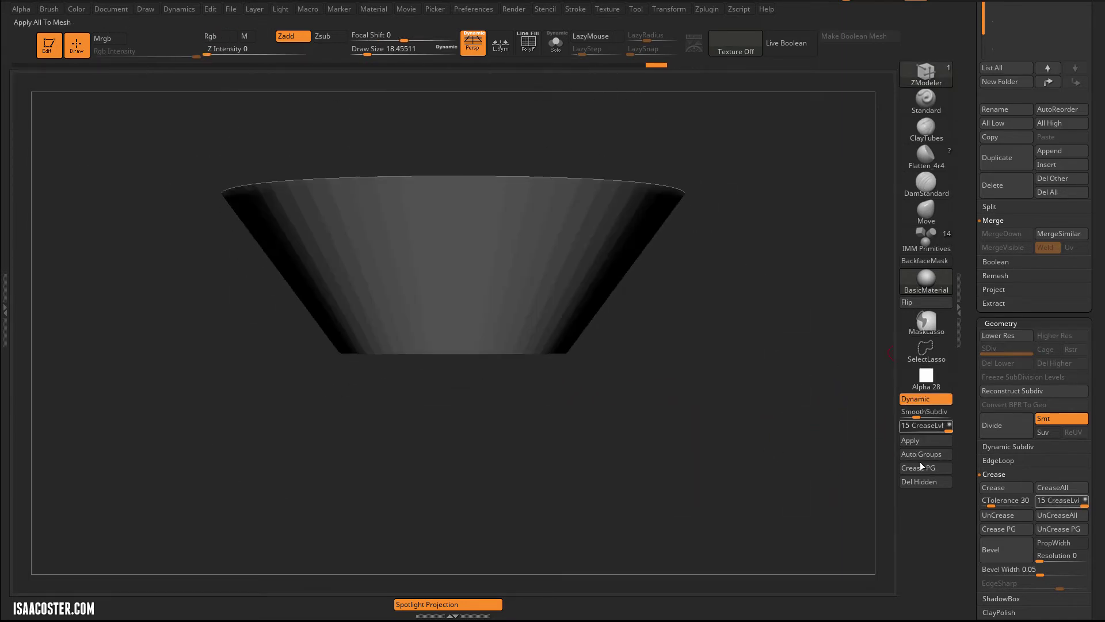
{"action": "left_click", "coordinate": [915, 441]}
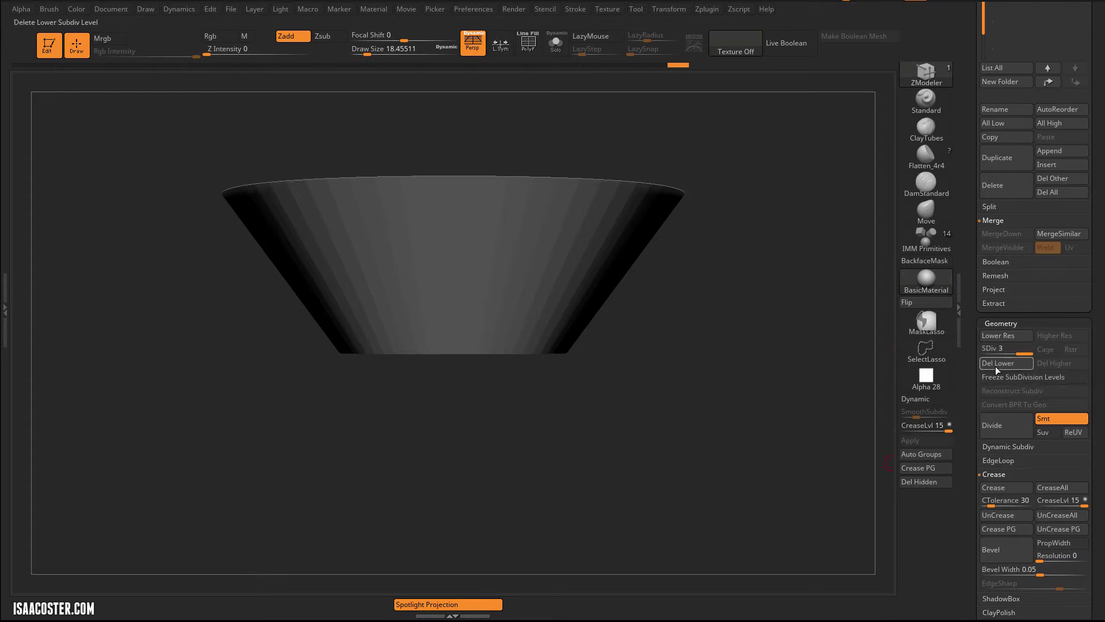
{"action": "left_click_drag", "start_coordinate": [731, 327], "coordinate": [711, 403]}
{"action": "key", "text": "shift+f"}
- Try to mask the wide end of the flared shape with MaskLasso and invert the mask
{"action": "mouse_move", "coordinate": [412, 166]}
{"action": "left_mouse_down", "text": "alt"}
{"action": "mouse_move", "coordinate": [474, 271]}
{"action": "mouse_move", "coordinate": [436, 221]}
{"action": "left_mouse_up", "text": "alt"}
{"action": "mouse_move", "coordinate": [311, 217]}
{"action": "left_mouse_down", "text": "ctrl"}
{"action": "mouse_move", "coordinate": [109, 310]}
{"action": "mouse_move", "coordinate": [274, 343]}
{"action": "mouse_move", "coordinate": [408, 328]}
{"action": "mouse_move", "coordinate": [562, 340]}
{"action": "mouse_move", "coordinate": [730, 328]}
{"action": "mouse_move", "coordinate": [805, 277]}
{"action": "left_mouse_up", "text": "ctrl"}
{"action": "left_click_drag", "start_coordinate": [767, 231], "coordinate": [780, 219]}
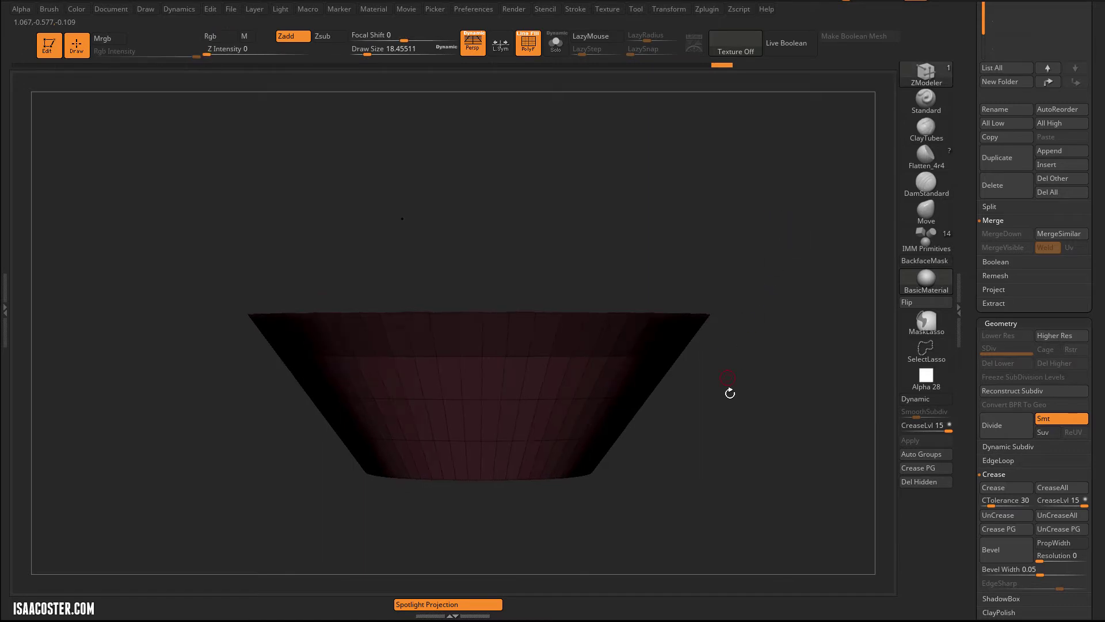
{"action": "mouse_move", "coordinate": [746, 424]}
{"action": "left_mouse_down", "text": "ctrl"}
{"action": "mouse_move", "coordinate": [762, 350]}
{"action": "mouse_move", "coordinate": [661, 328]}
{"action": "mouse_move", "coordinate": [382, 328]}
{"action": "mouse_move", "coordinate": [150, 406]}
{"action": "left_mouse_up", "text": "ctrl"}
{"action": "left_click_drag", "start_coordinate": [182, 350], "coordinate": [186, 397]}
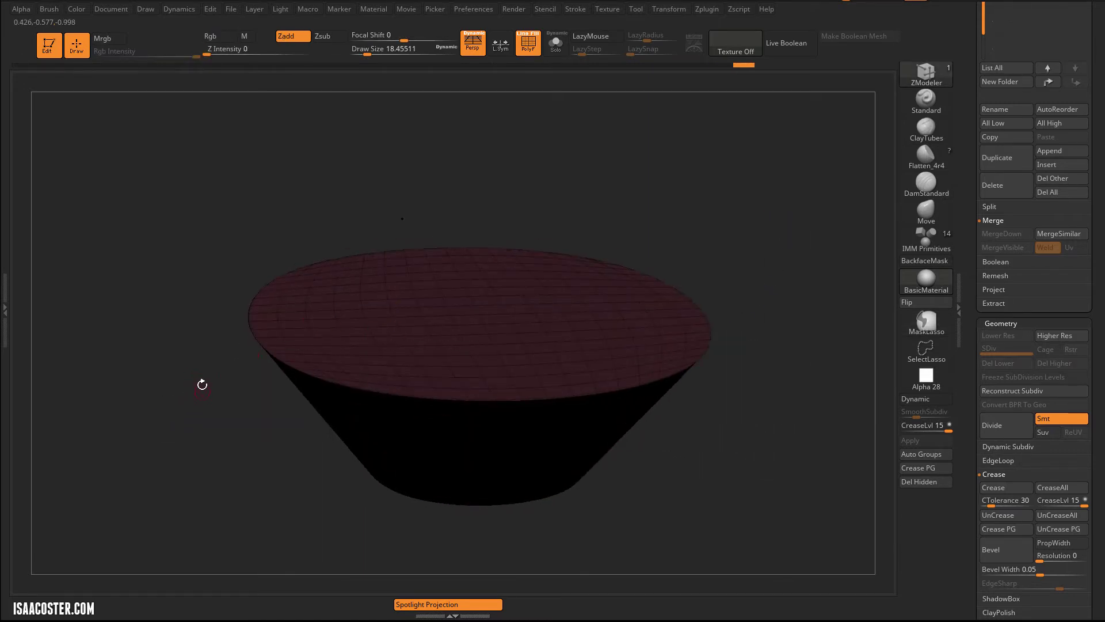
{"action": "left_click_drag", "start_coordinate": [180, 357], "coordinate": [194, 300]}
{"action": "left_click", "coordinate": [699, 348], "text": "ctrl"}
{"action": "left_click_drag", "start_coordinate": [723, 338], "coordinate": [733, 409]}
{"action": "left_click", "coordinate": [710, 424], "text": "ctrl"}
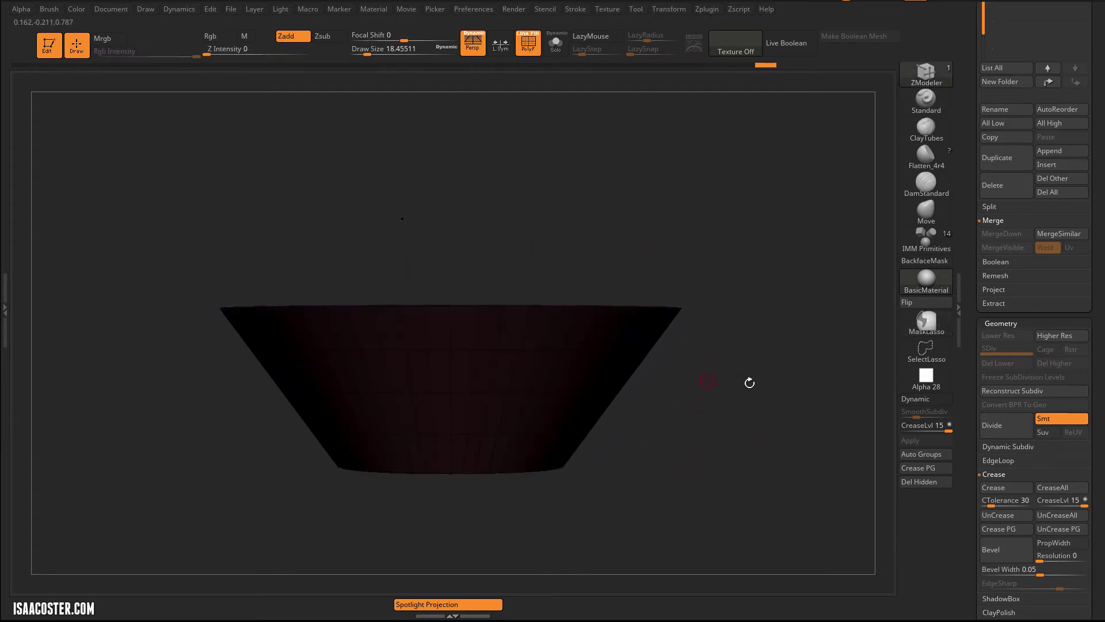
- Switch the masking brush to MaskRect, mask the wide end, and turn the masked area into its own polygroup
{"action": "left_click", "coordinate": [917, 326]}
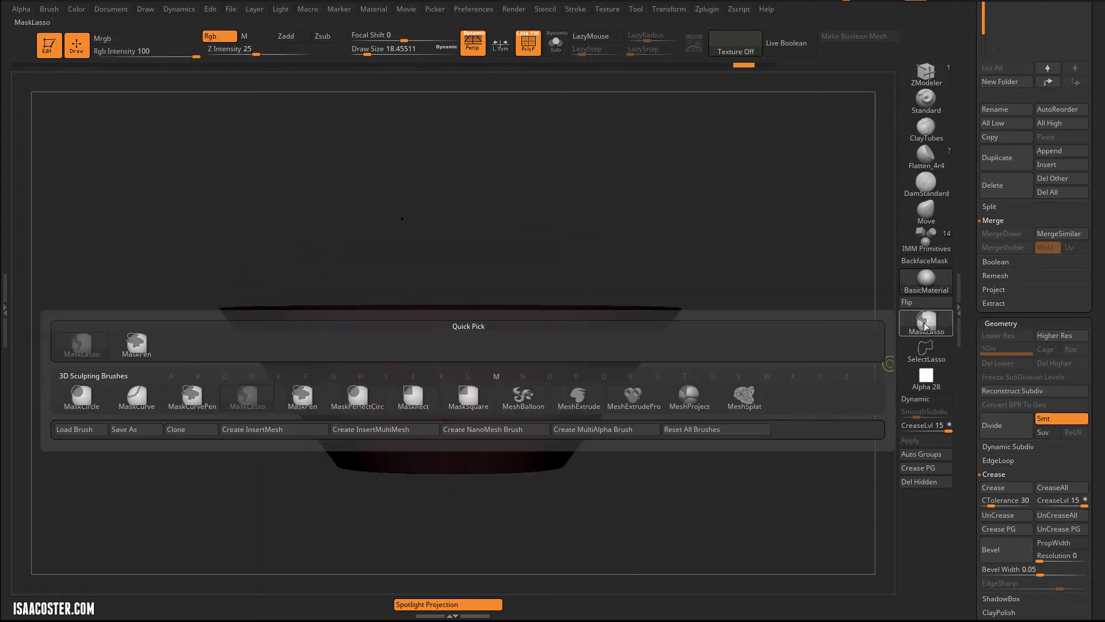
{"action": "left_click", "coordinate": [416, 397]}
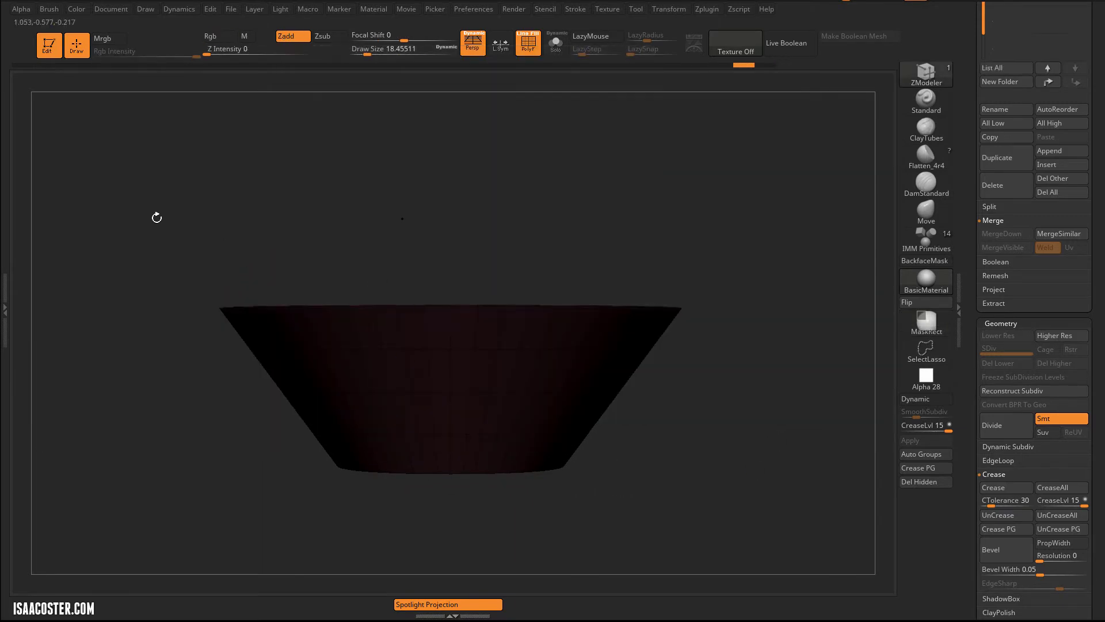
{"action": "mouse_move", "coordinate": [107, 203]}
{"action": "left_mouse_down", "text": "ctrl"}
{"action": "mouse_move", "coordinate": [288, 206]}
{"action": "mouse_move", "coordinate": [745, 300]}
{"action": "mouse_move", "coordinate": [758, 362]}
{"action": "mouse_move", "coordinate": [738, 327]}
{"action": "left_mouse_up", "text": "ctrl"}
{"action": "key", "text": "ctrl+w"}
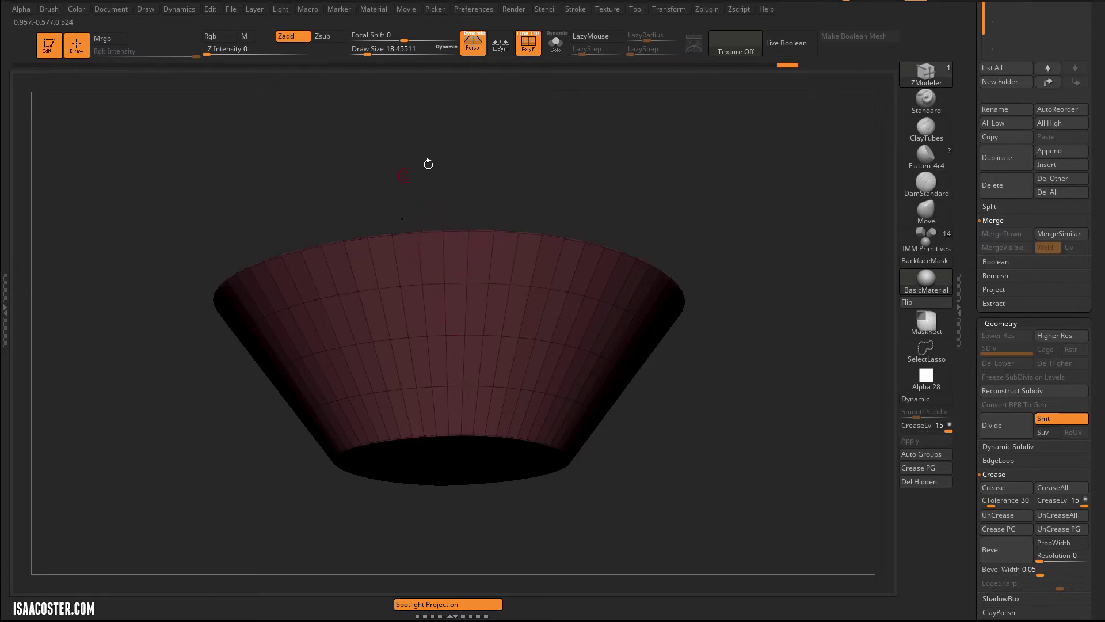
{"action": "left_click_drag", "start_coordinate": [431, 167], "coordinate": [383, 273]}
{"action": "left_click_drag", "start_coordinate": [187, 363], "coordinate": [306, 304]}
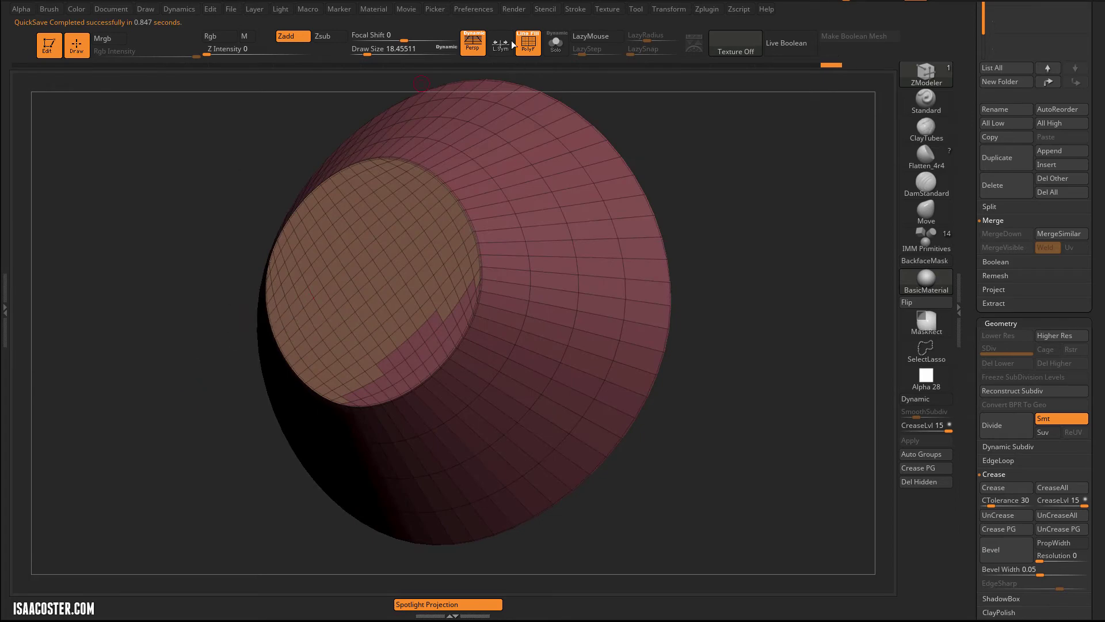
- Isolate the wide end cap, invert the visibility, auto-group the remaining mesh, and delete the hidden cap
{"action": "left_click_drag", "start_coordinate": [195, 254], "coordinate": [469, 353]}
{"action": "key", "text": "ctrl+shift"}
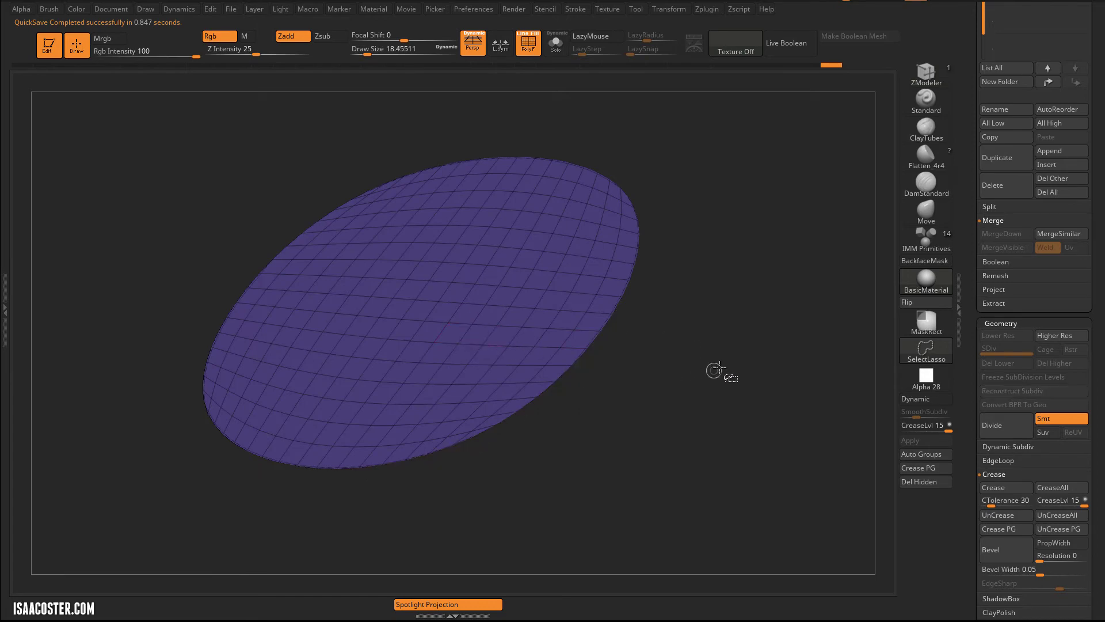
{"action": "mouse_move", "coordinate": [723, 379]}
{"action": "left_mouse_down"}
{"action": "mouse_move", "coordinate": [748, 419]}
{"action": "mouse_move", "coordinate": [732, 278]}
{"action": "mouse_move", "coordinate": [750, 262]}
{"action": "mouse_move", "coordinate": [746, 308]}
{"action": "mouse_move", "coordinate": [804, 432]}
{"action": "mouse_move", "coordinate": [801, 394]}
{"action": "left_mouse_up"}
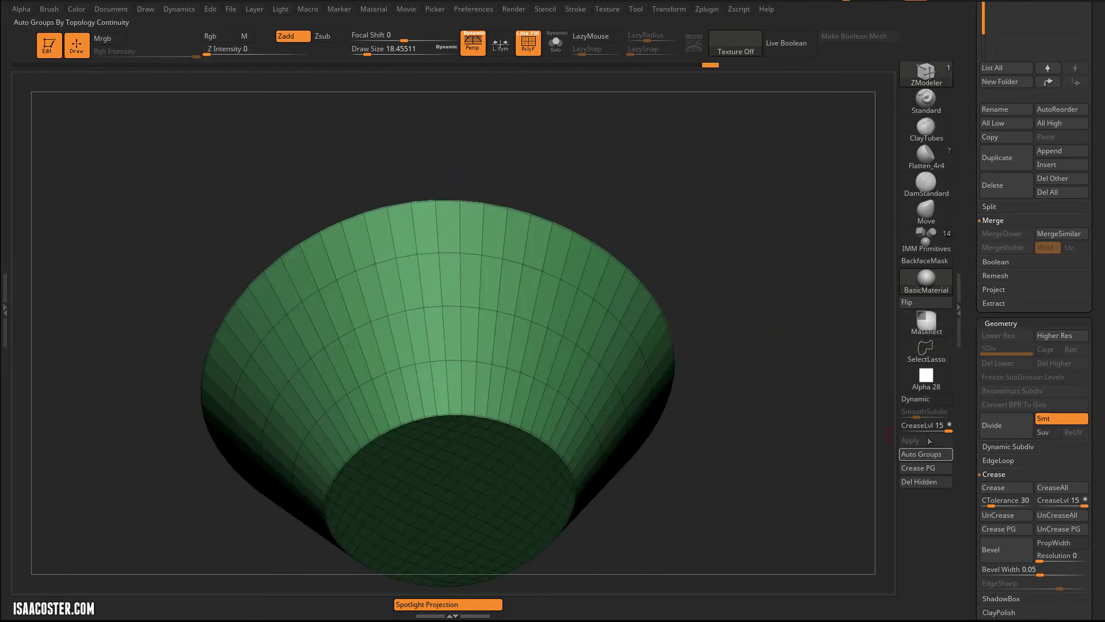
{"action": "left_click", "coordinate": [935, 483]}
{"action": "left_click_drag", "start_coordinate": [765, 249], "coordinate": [778, 368]}
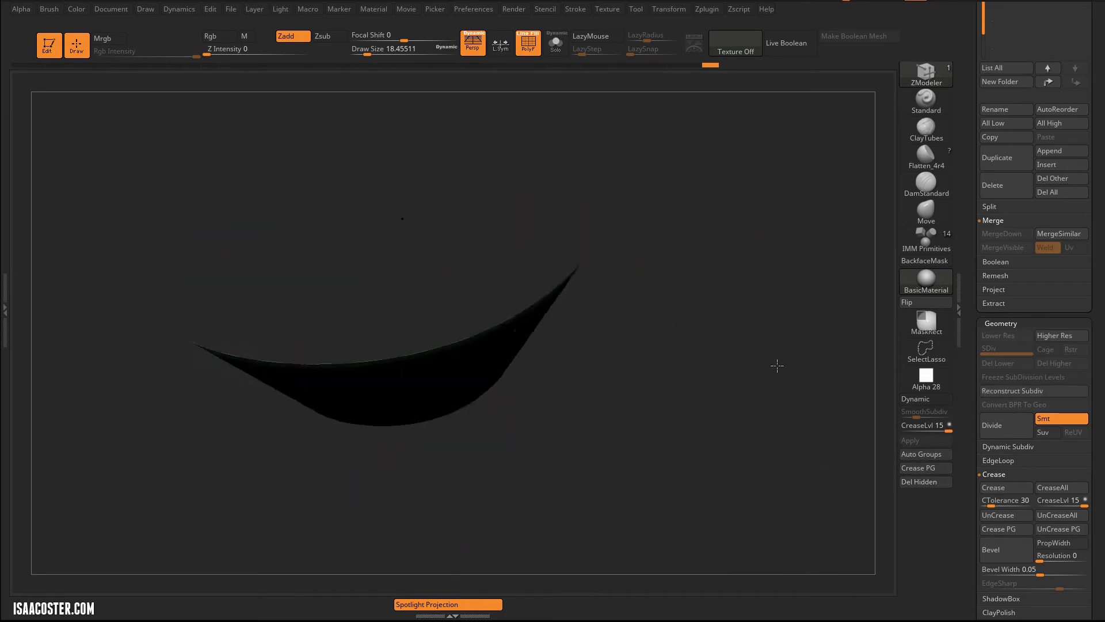
- Flip the mesh normals so the inside of the open bowl shape faces outward
{"action": "left_click_drag", "start_coordinate": [719, 439], "coordinate": [734, 339]}
{"action": "left_click_drag", "start_coordinate": [967, 412], "coordinate": [967, 395]}
{"action": "left_click", "coordinate": [918, 303]}
{"action": "left_click_drag", "start_coordinate": [733, 247], "coordinate": [555, 277]}
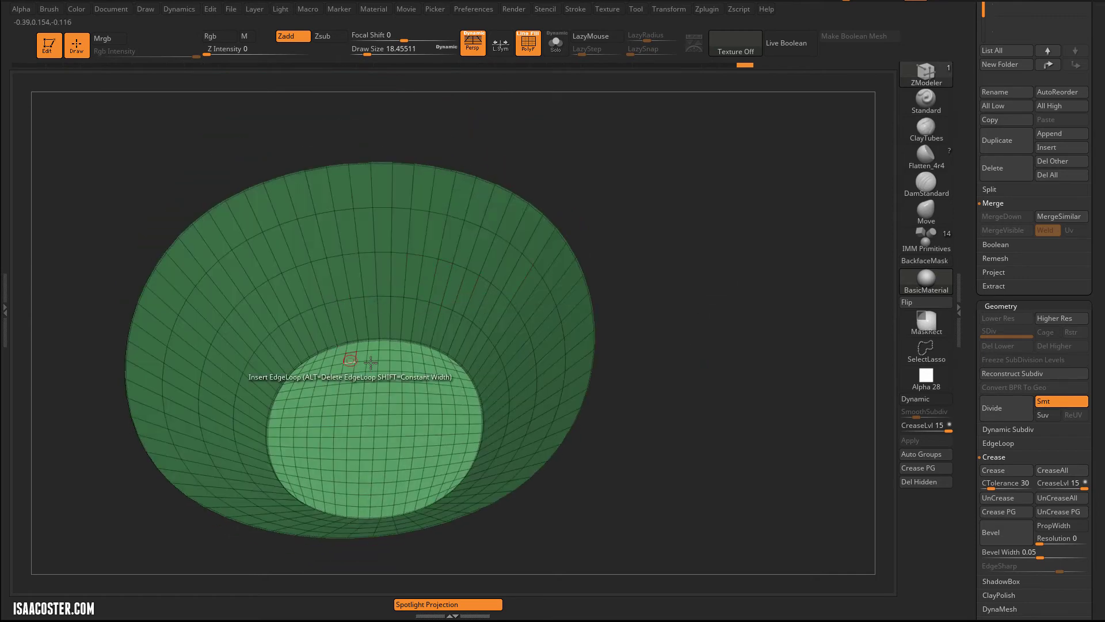
- Inspect the interior of the open shape with the polyframe hidden and shown, looking straight into it
{"action": "key", "text": "shift+f"}
{"action": "left_click_drag", "start_coordinate": [662, 322], "coordinate": [772, 389]}
{"action": "key", "text": "shift+f"}
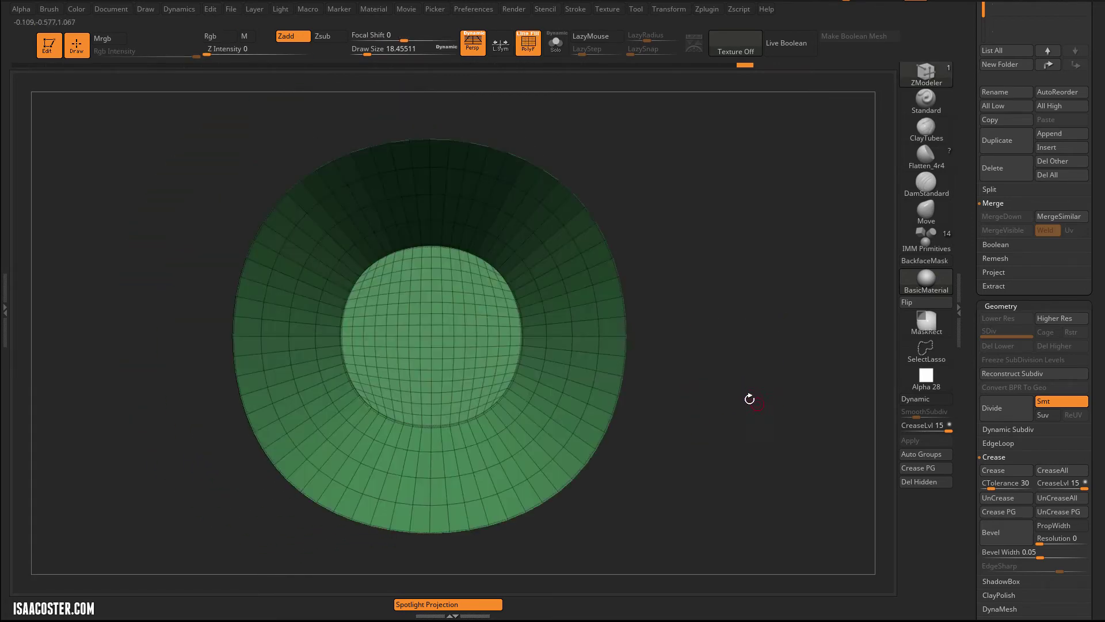
{"action": "left_click_drag", "start_coordinate": [748, 291], "coordinate": [770, 291], "text": "alt"}
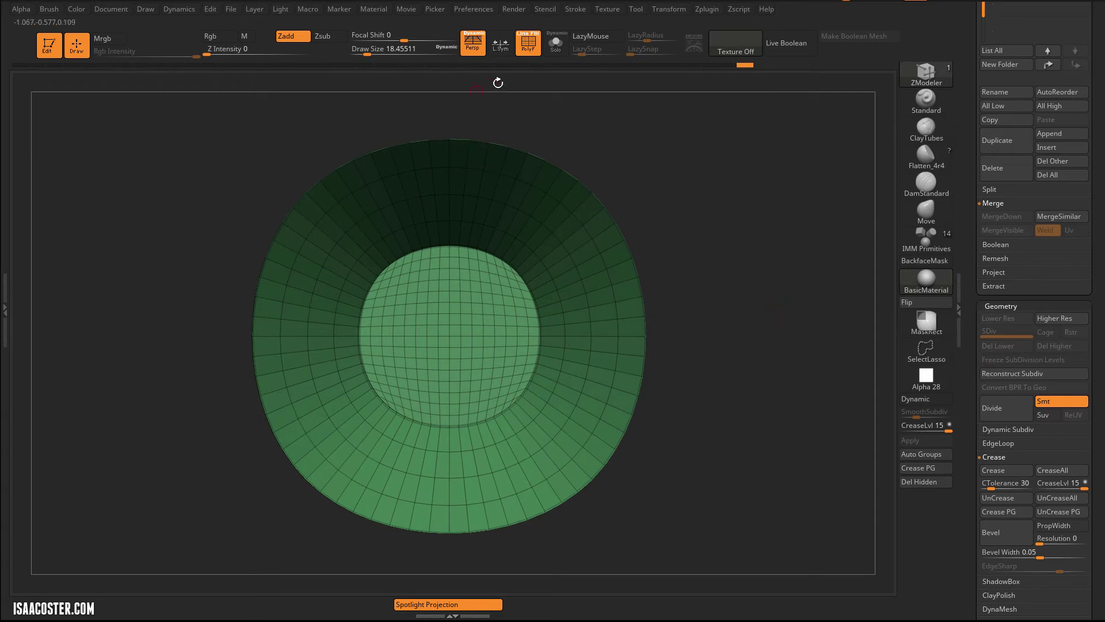
- Turn off perspective and orient the view straight into the open wide end
{"action": "key", "text": "p"}
{"action": "left_click_drag", "start_coordinate": [770, 224], "coordinate": [737, 317]}
{"action": "left_click_drag", "start_coordinate": [633, 346], "coordinate": [668, 461]}
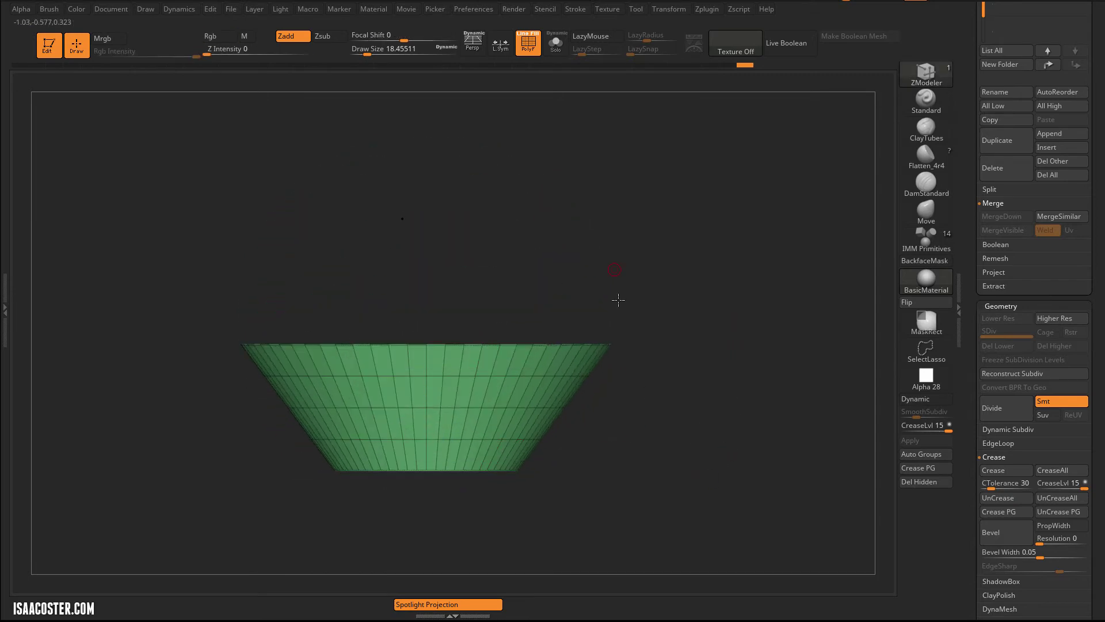
{"action": "left_click_drag", "start_coordinate": [620, 311], "coordinate": [459, 284]}
{"action": "left_click_drag", "start_coordinate": [728, 317], "coordinate": [698, 336]}
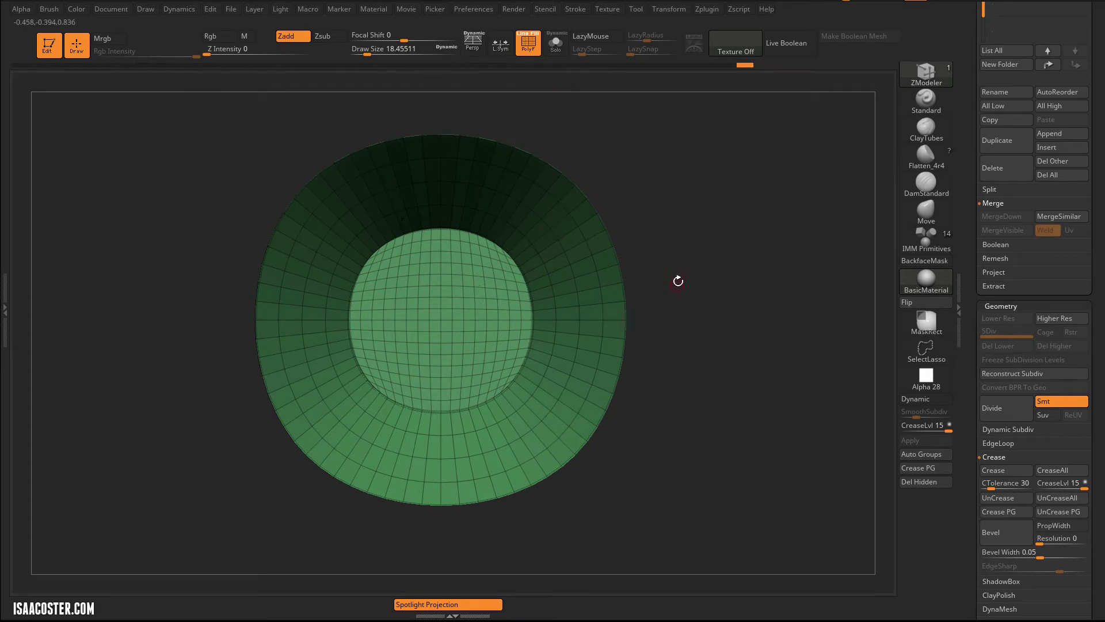
{"action": "left_click_drag", "start_coordinate": [679, 280], "coordinate": [650, 299]}
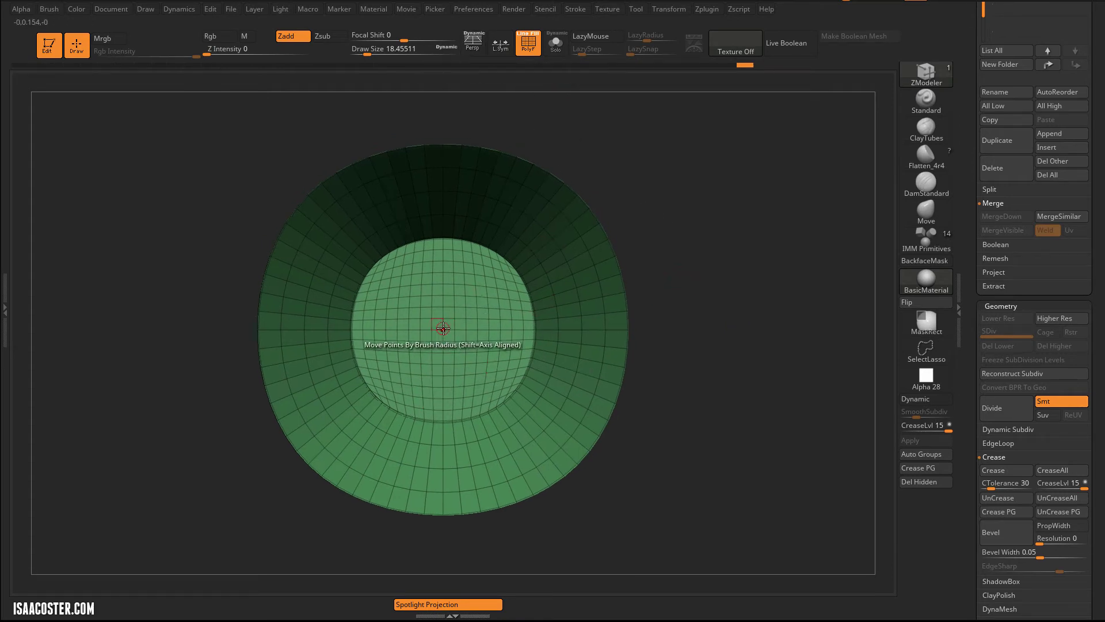
- Create a new InsertMesh brush from the open shape and make it the active brush
{"action": "left_click", "coordinate": [47, 10]}
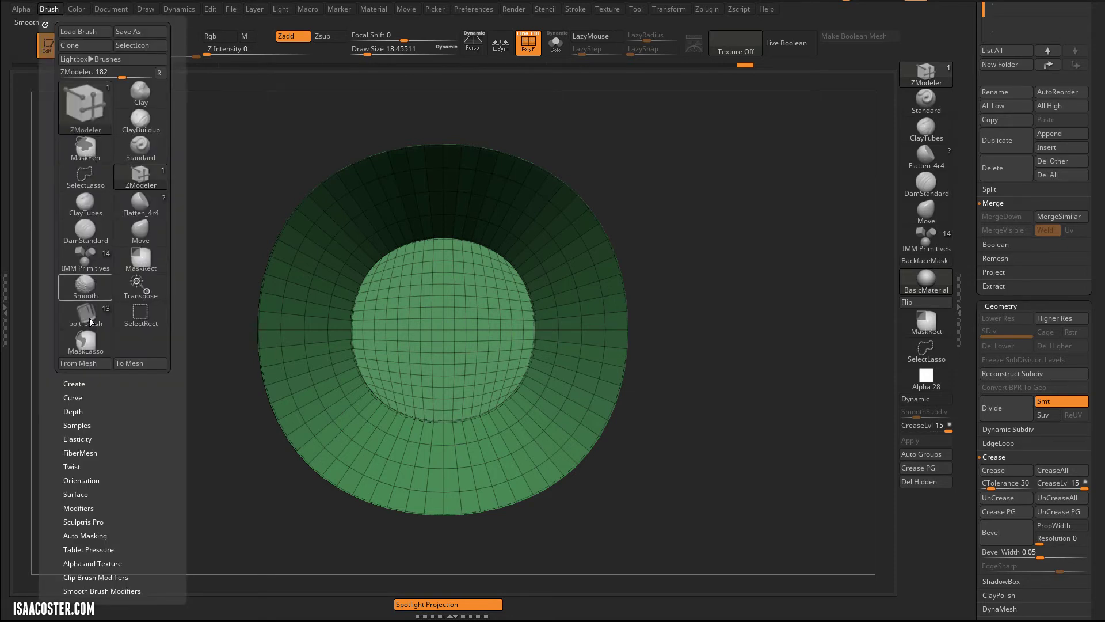
{"action": "left_click", "coordinate": [75, 384]}
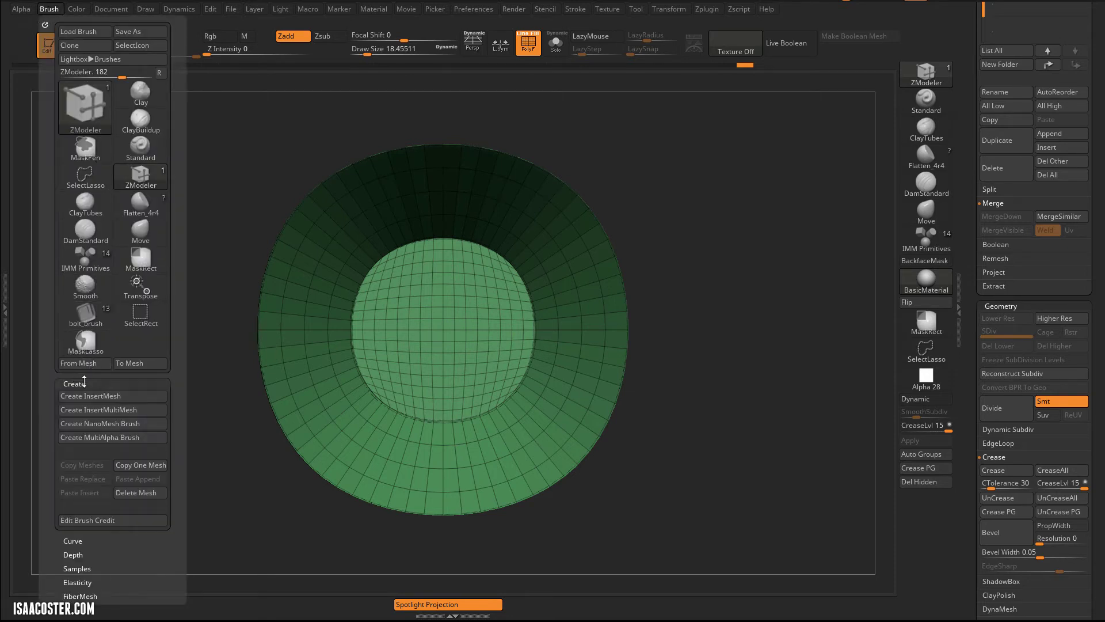
{"action": "left_click", "coordinate": [121, 396]}
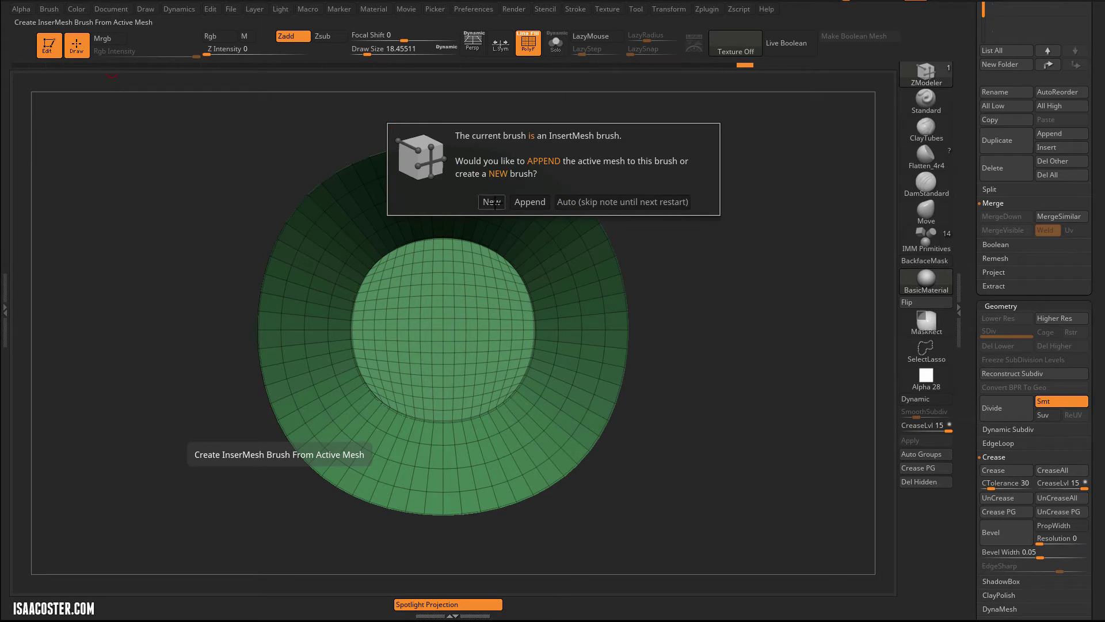
{"action": "left_click", "coordinate": [492, 202]}
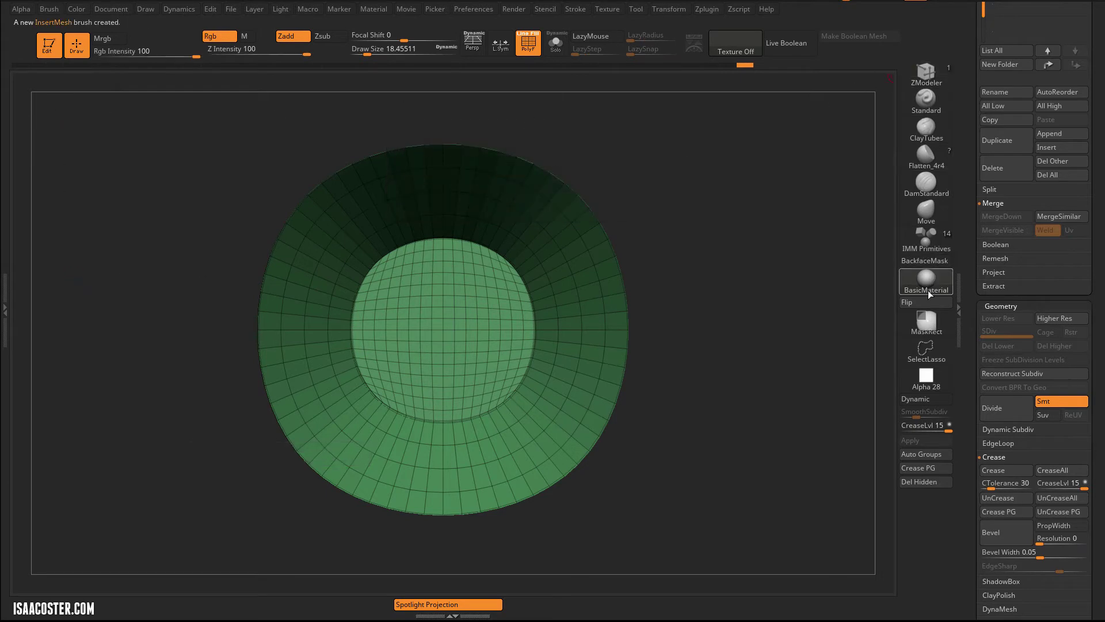
{"action": "left_click", "coordinate": [928, 209]}
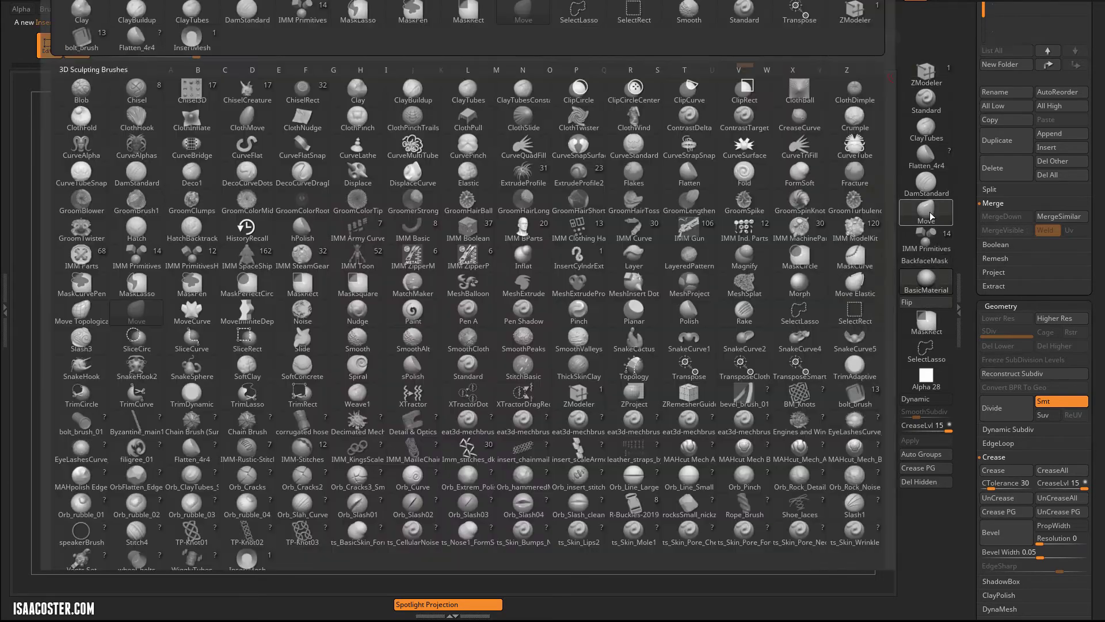
{"action": "left_click", "coordinate": [249, 564]}
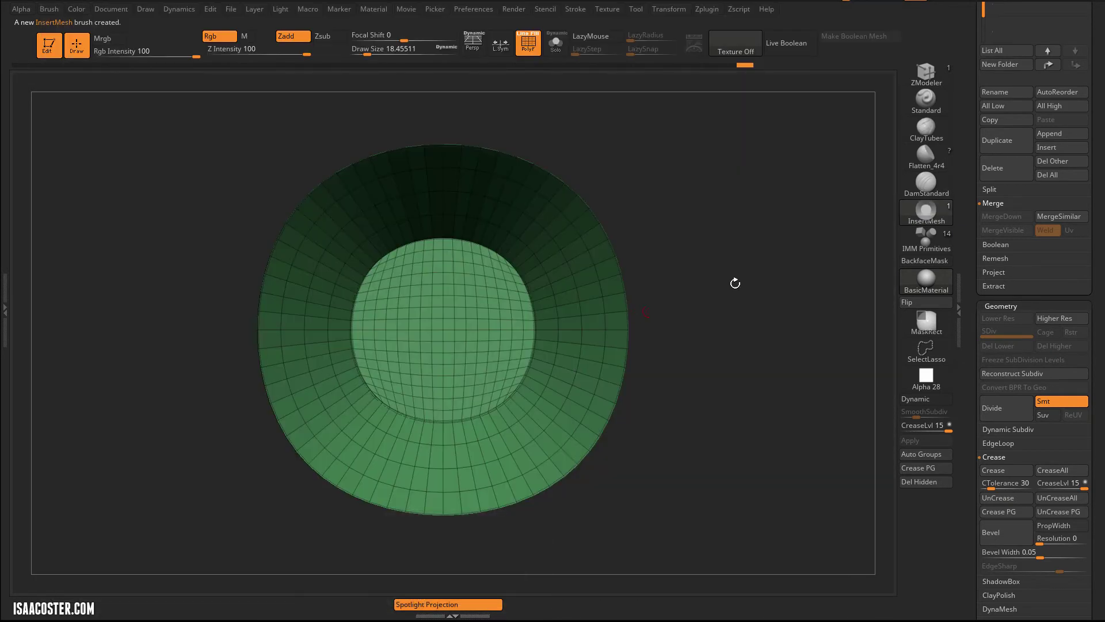
- Switch the active tool to Sphere3D_1 and convert it to an editable PolyMesh3D
{"action": "left_click_drag", "start_coordinate": [745, 301], "coordinate": [773, 216]}
{"action": "scroll", "coordinate": [1009, 234], "scroll_direction": "up", "scroll_amount": 6}
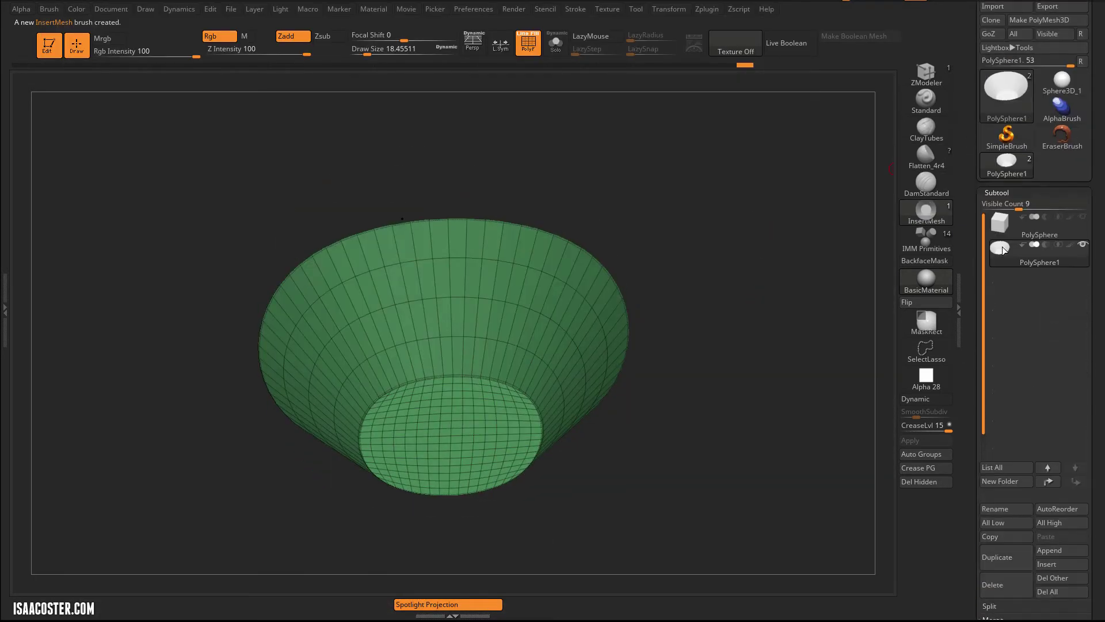
{"action": "left_click", "coordinate": [1005, 231]}
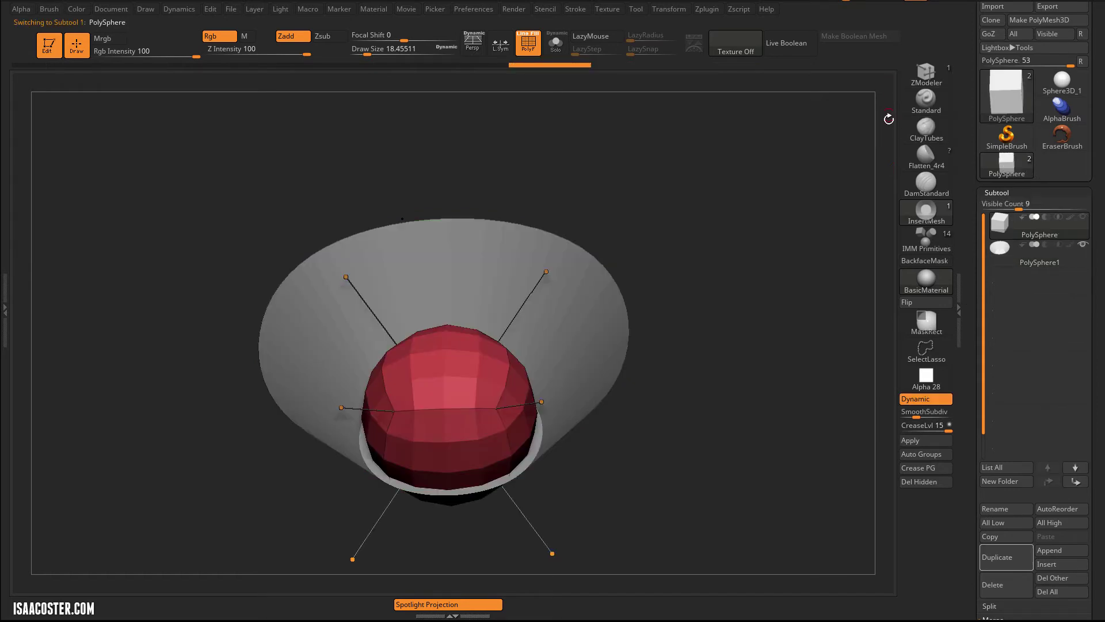
{"action": "left_click", "coordinate": [1060, 81]}
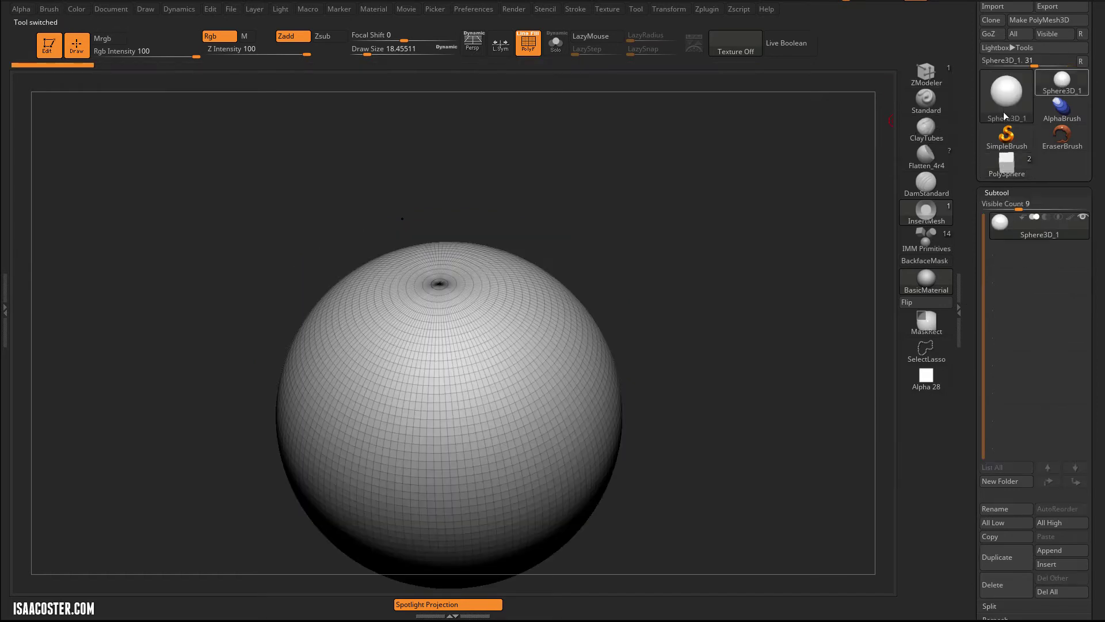
{"action": "scroll", "coordinate": [1010, 301], "scroll_direction": "down", "scroll_amount": 7}
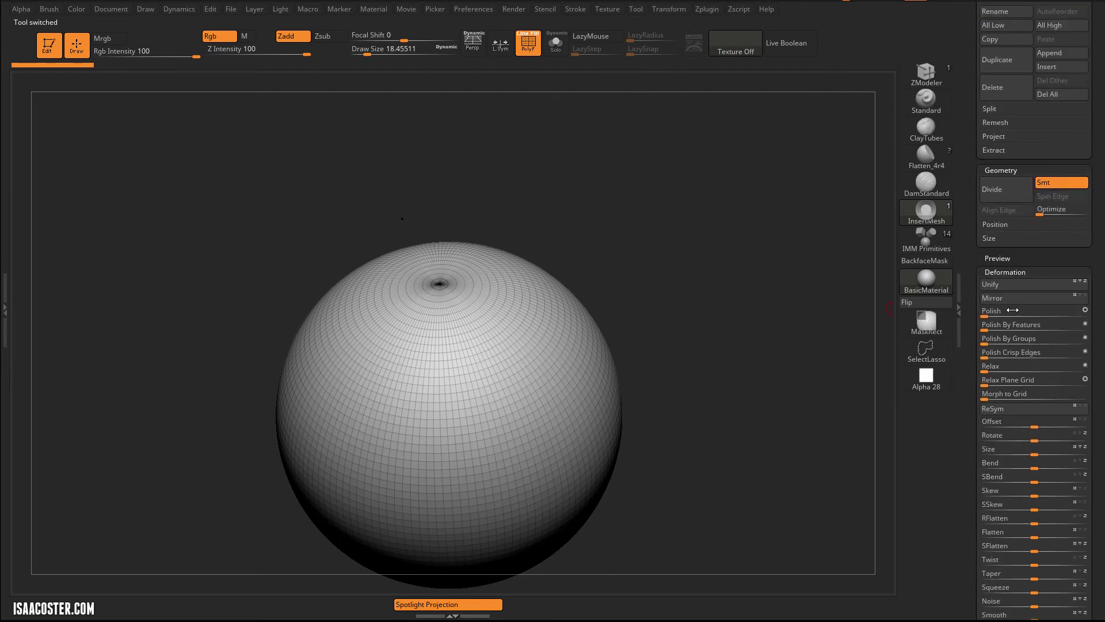
{"action": "left_click_drag", "start_coordinate": [987, 243], "coordinate": [985, 237]}
{"action": "scroll", "coordinate": [1021, 89], "scroll_direction": "up", "scroll_amount": 8}
{"action": "scroll", "coordinate": [1013, 230], "scroll_direction": "down", "scroll_amount": 9}
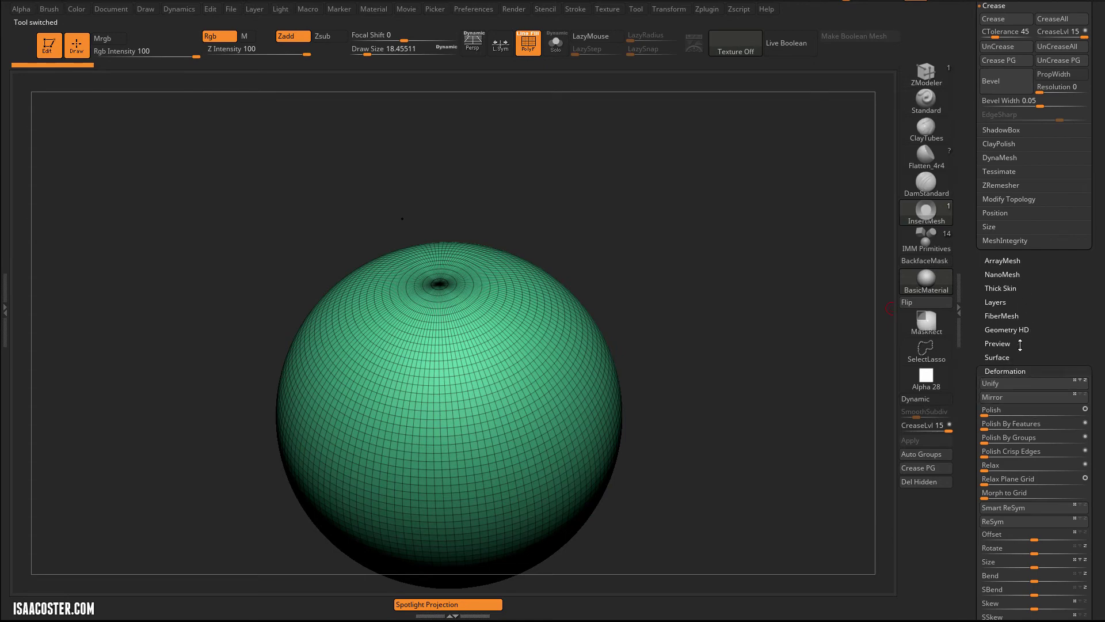
- DynaMesh the sphere at resolution 128 and hide the polyframe
{"action": "scroll", "coordinate": [1006, 271], "scroll_direction": "up", "scroll_amount": 3}
{"action": "left_click", "coordinate": [1000, 242]}
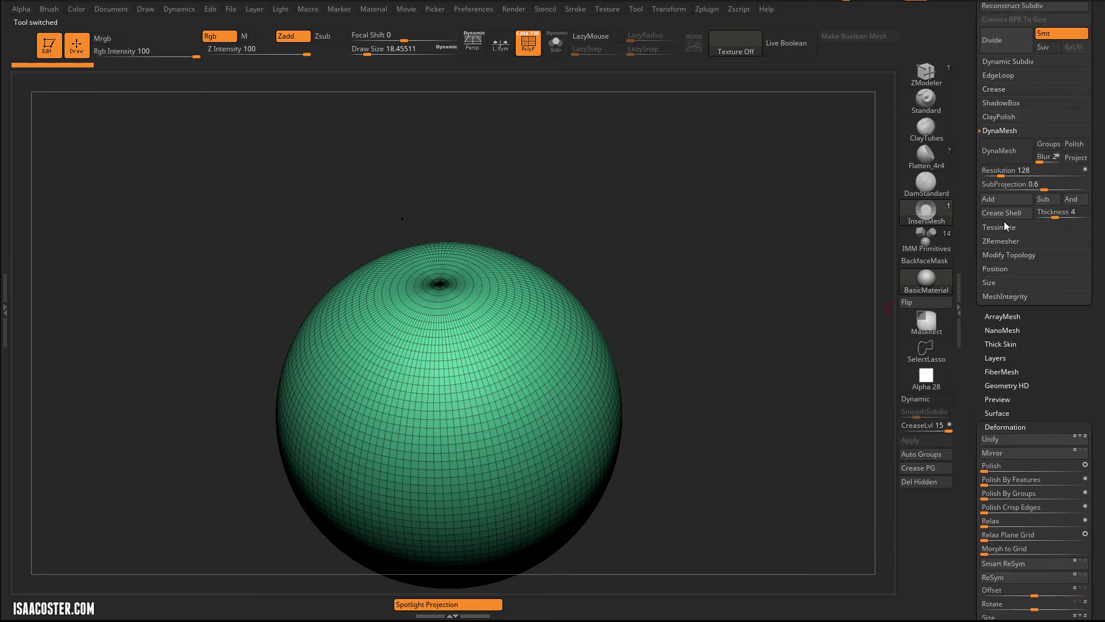
{"action": "left_click", "coordinate": [1000, 151]}
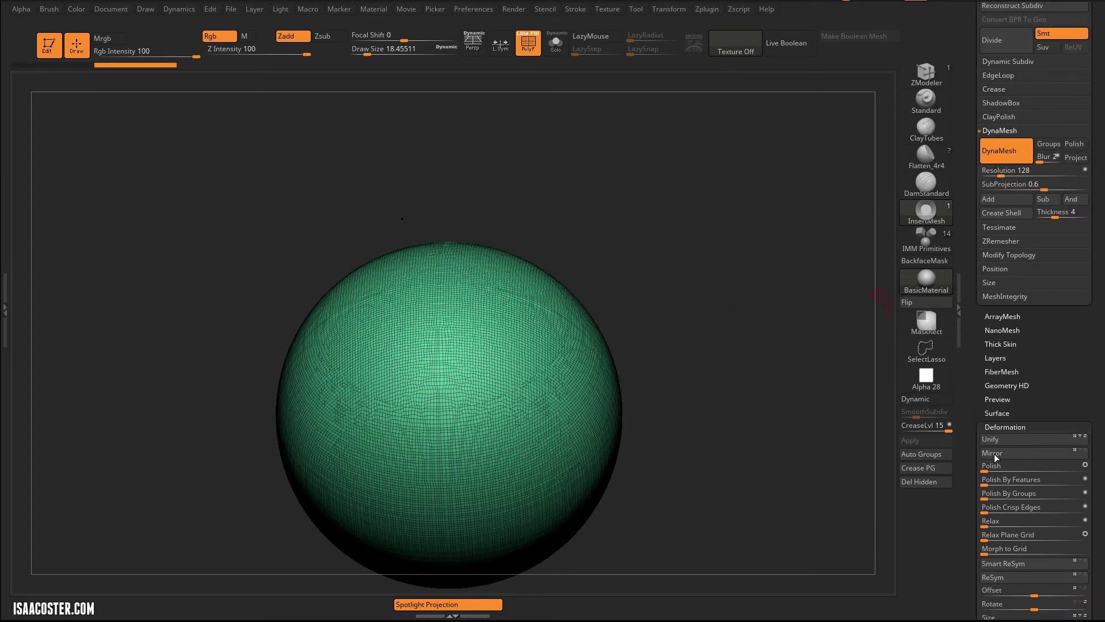
{"action": "key", "text": "shift+f"}
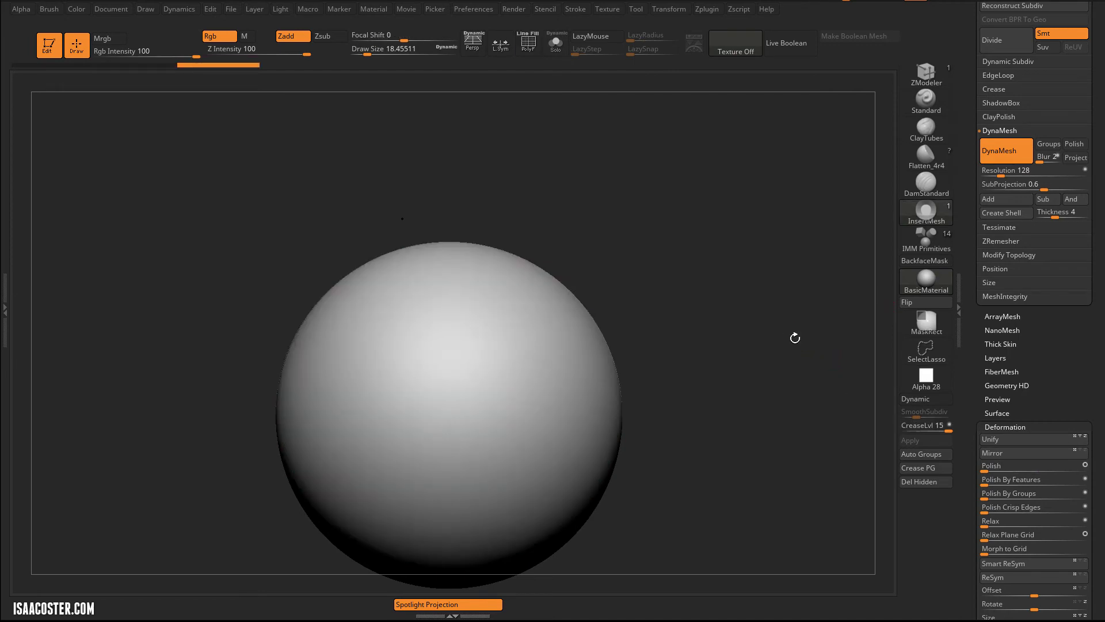
- Apply the custom_mat_04 material to the sphere and increase the draw size to about 87
{"action": "left_click", "coordinate": [928, 278]}
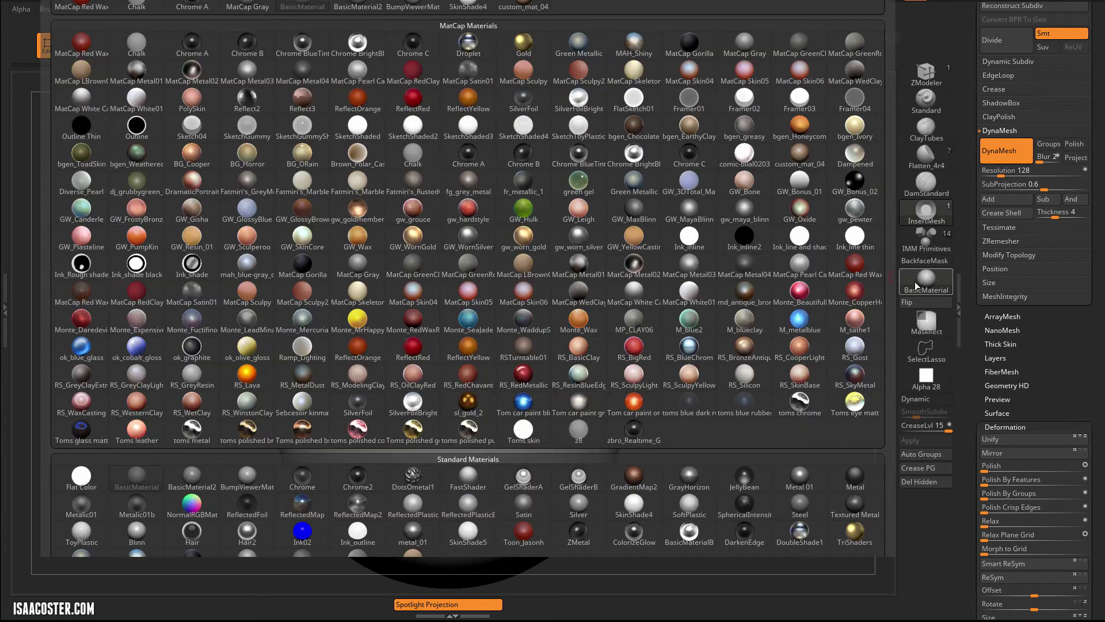
{"action": "left_click", "coordinate": [801, 155]}
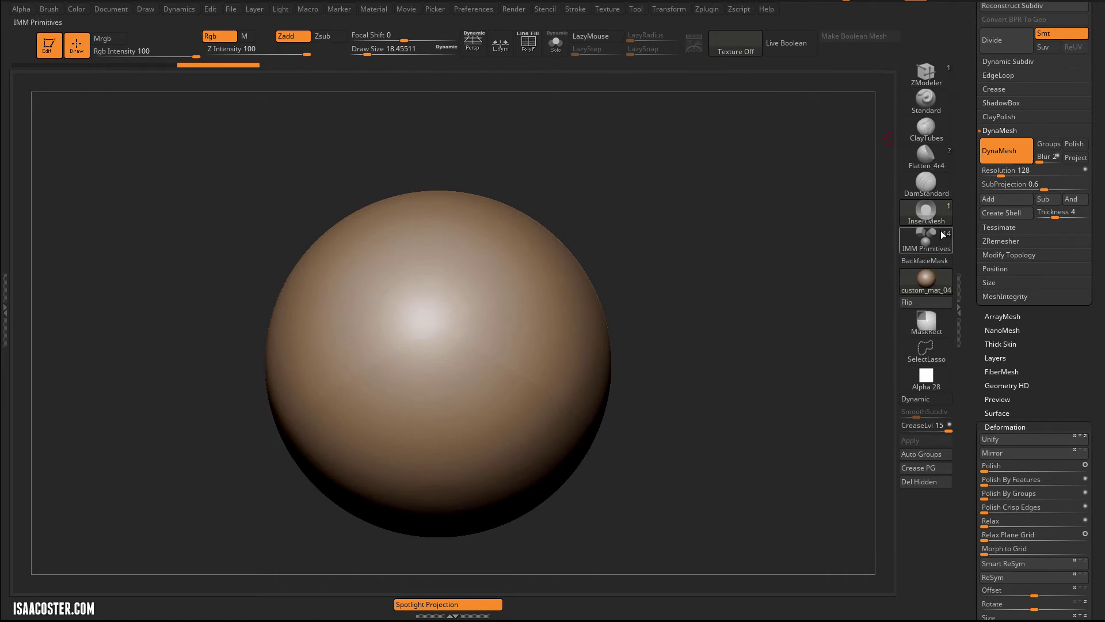
{"action": "key", "text": "s"}
{"action": "left_click_drag", "start_coordinate": [486, 293], "coordinate": [500, 293]}
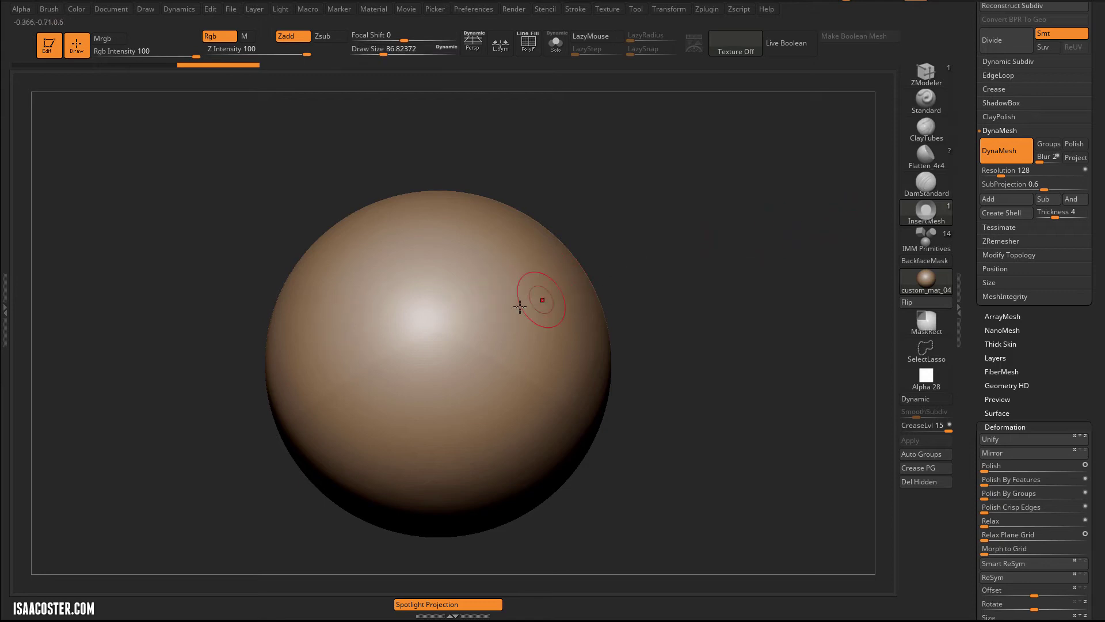
- Try inserting the flared mesh on the upper front of the sphere and undo the insertions
{"action": "left_click_drag", "start_coordinate": [458, 271], "coordinate": [471, 315]}
{"action": "left_click_drag", "start_coordinate": [719, 360], "coordinate": [748, 276]}
{"action": "key", "text": "ctrl+z"}
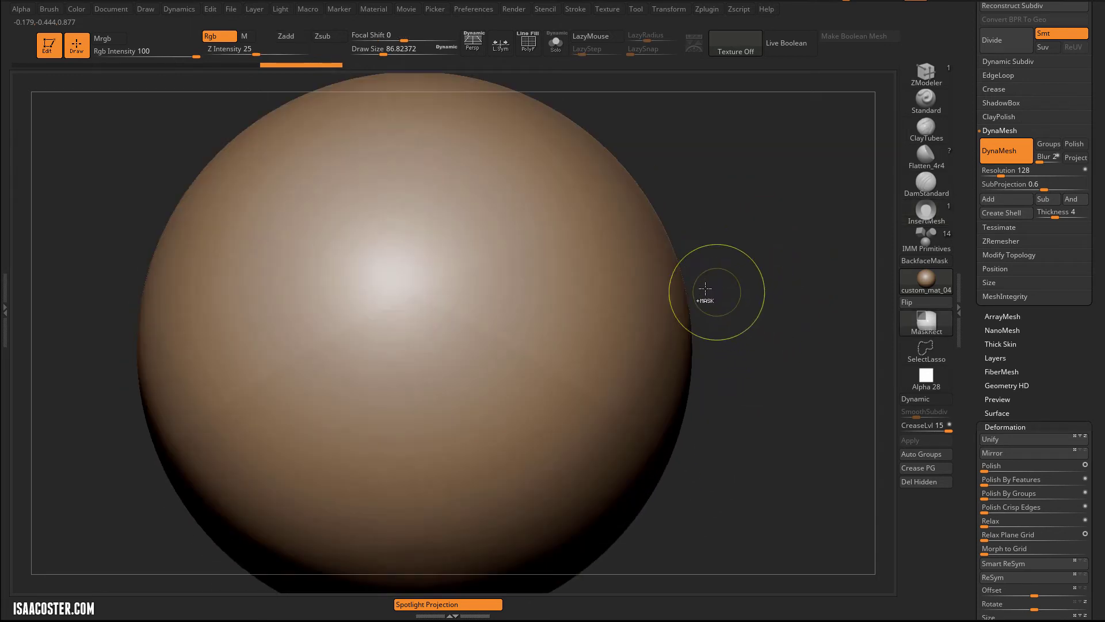
{"action": "left_click_drag", "start_coordinate": [471, 225], "coordinate": [483, 303]}
{"action": "key", "text": "ctrl+z"}
{"action": "key", "text": "ctrl+z"}
- Dock the Brush palette in the tray above the Tool palette and expand it down to its Depth settings
{"action": "left_click_drag", "start_coordinate": [967, 120], "coordinate": [966, 234]}
{"action": "left_click", "coordinate": [49, 9]}
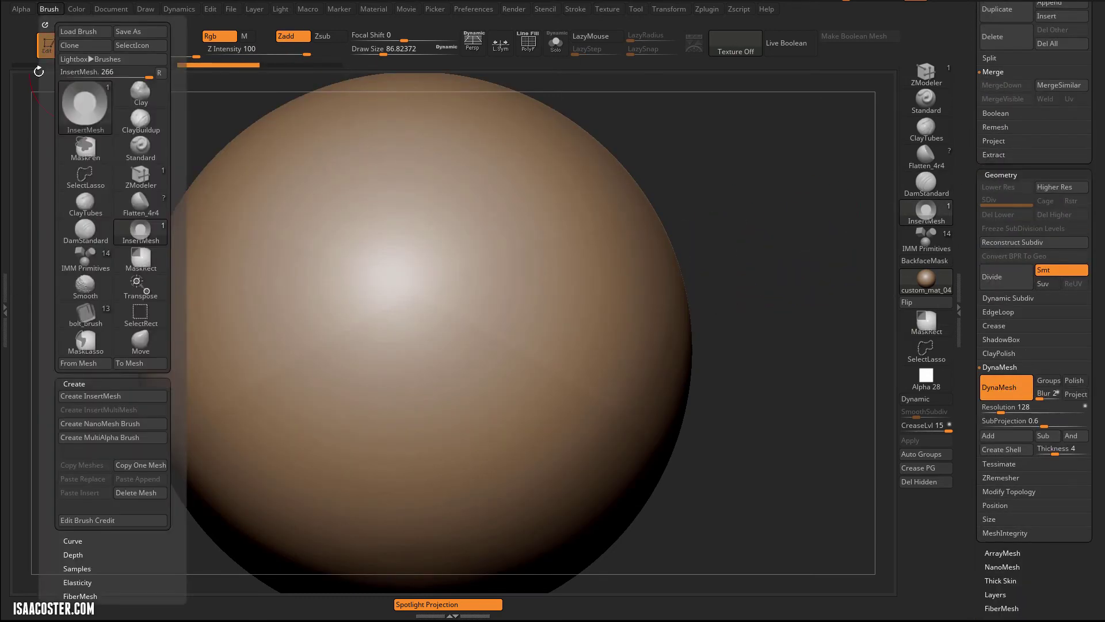
{"action": "left_click", "coordinate": [44, 25]}
{"action": "left_click_drag", "start_coordinate": [980, 59], "coordinate": [988, 286]}
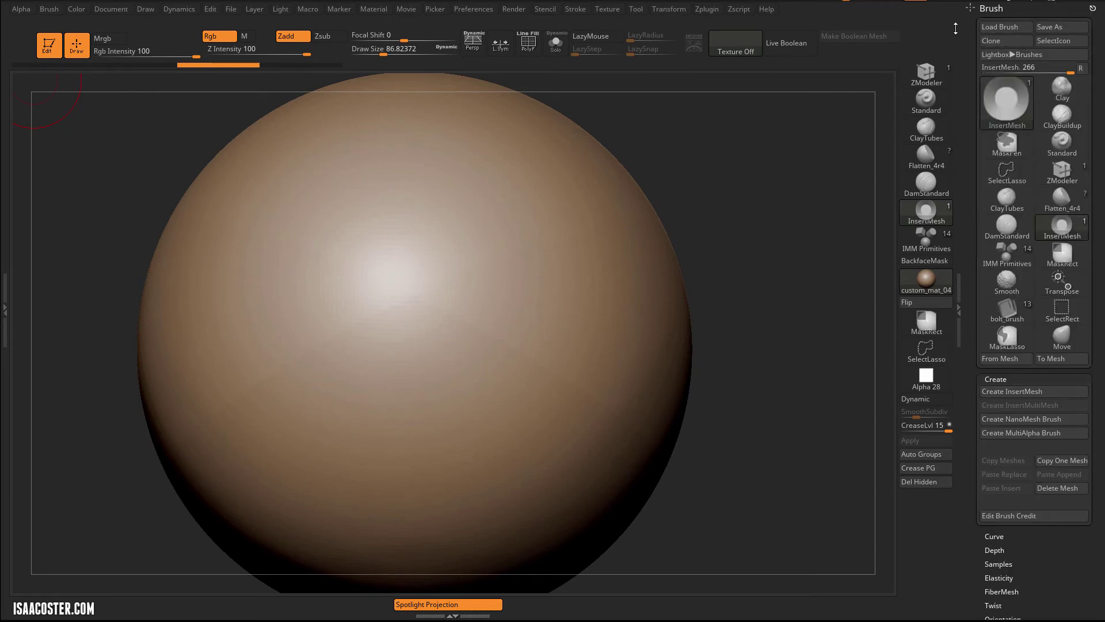
{"action": "left_click", "coordinate": [1092, 9]}
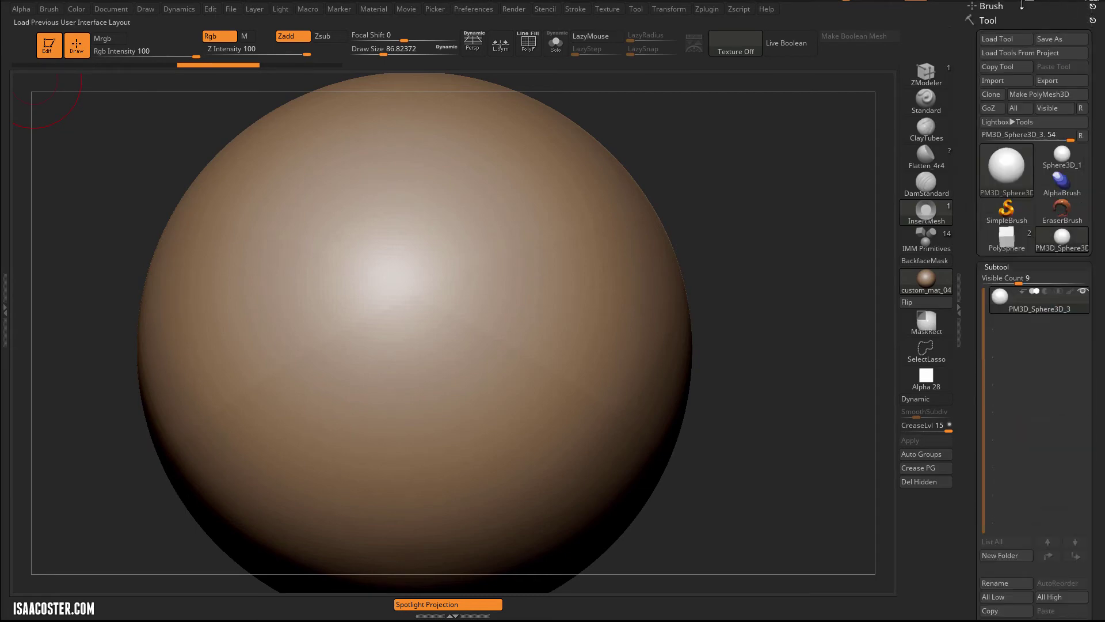
{"action": "left_click", "coordinate": [1071, 8]}
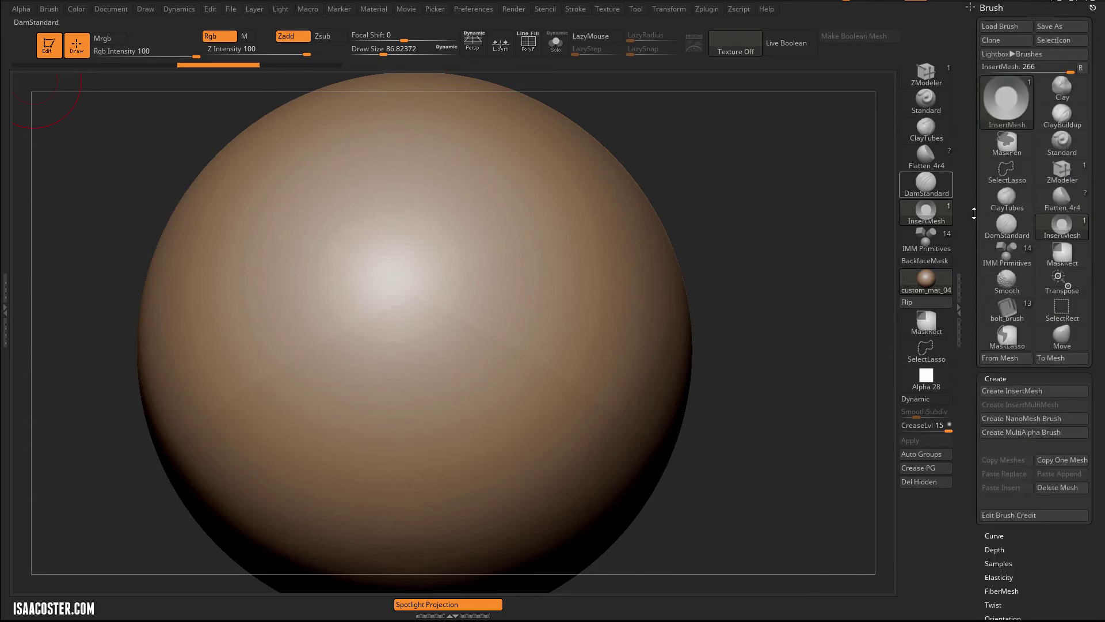
{"action": "scroll", "coordinate": [973, 210], "scroll_direction": "down", "scroll_amount": 3}
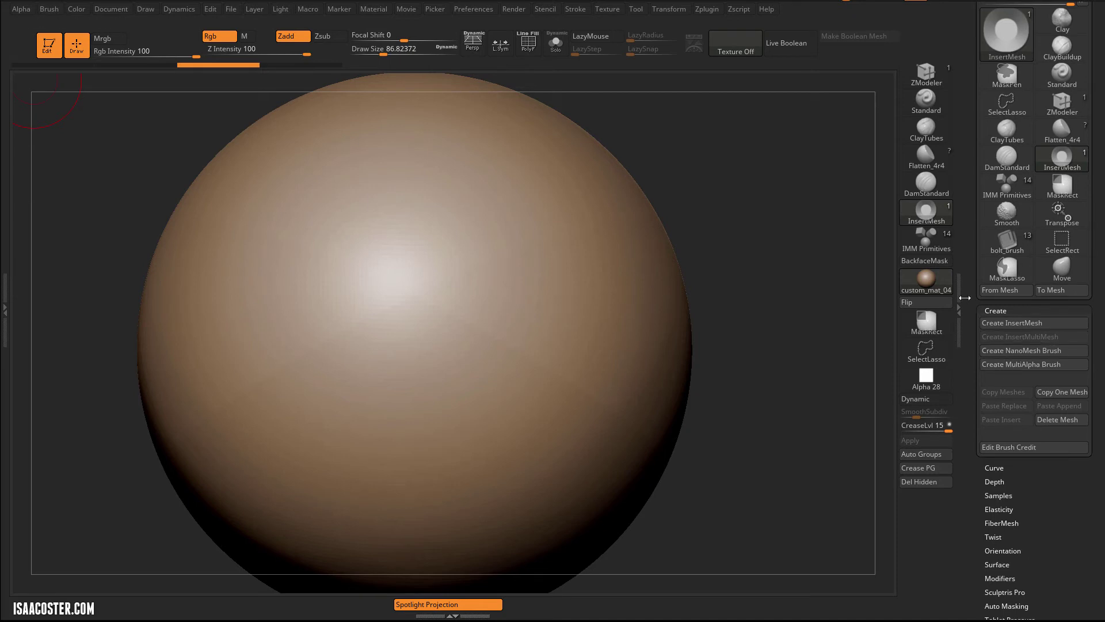
{"action": "scroll", "coordinate": [1051, 271], "scroll_direction": "down", "scroll_amount": 5}
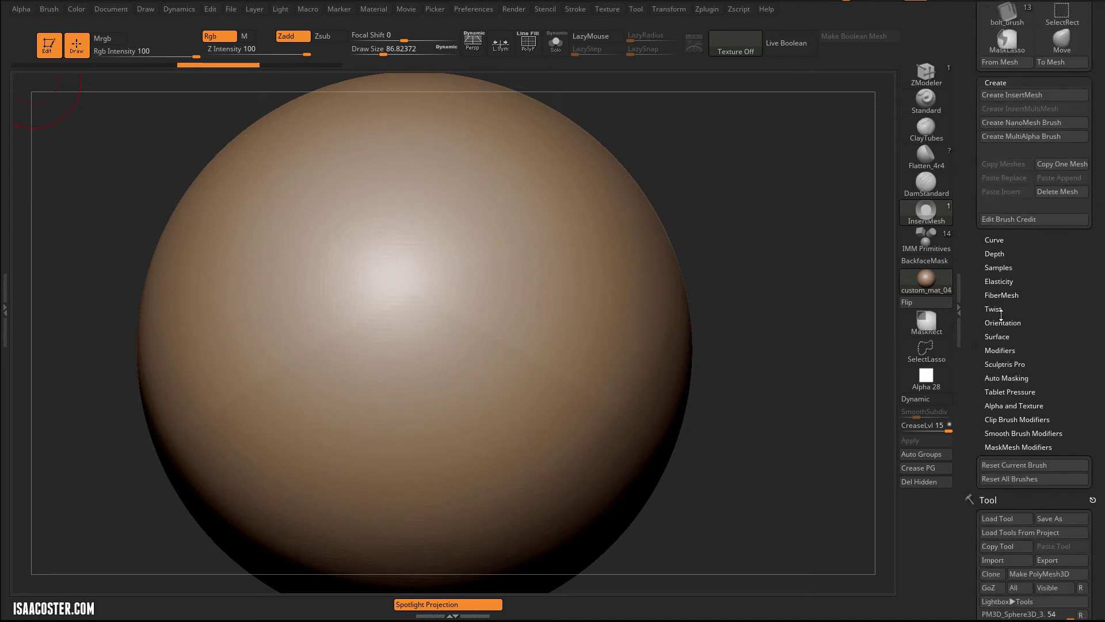
- Try an Imbed depth of 0 by inserting the flared mesh on the sphere, and undo the insertion
{"action": "left_click", "coordinate": [999, 254]}
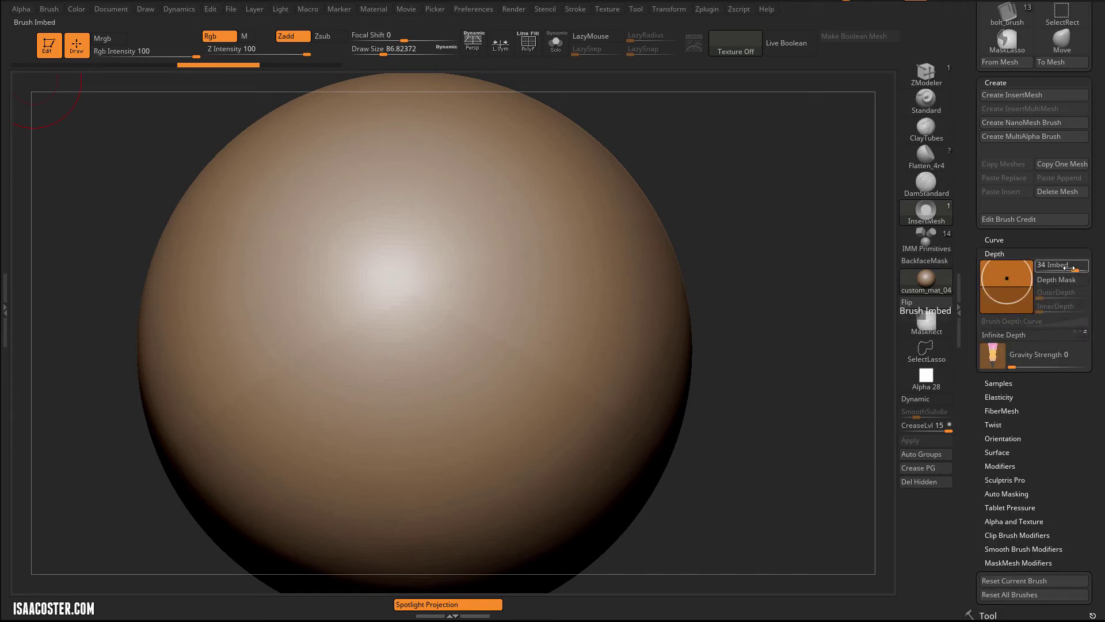
{"action": "left_click_drag", "start_coordinate": [1069, 268], "coordinate": [1068, 267]}
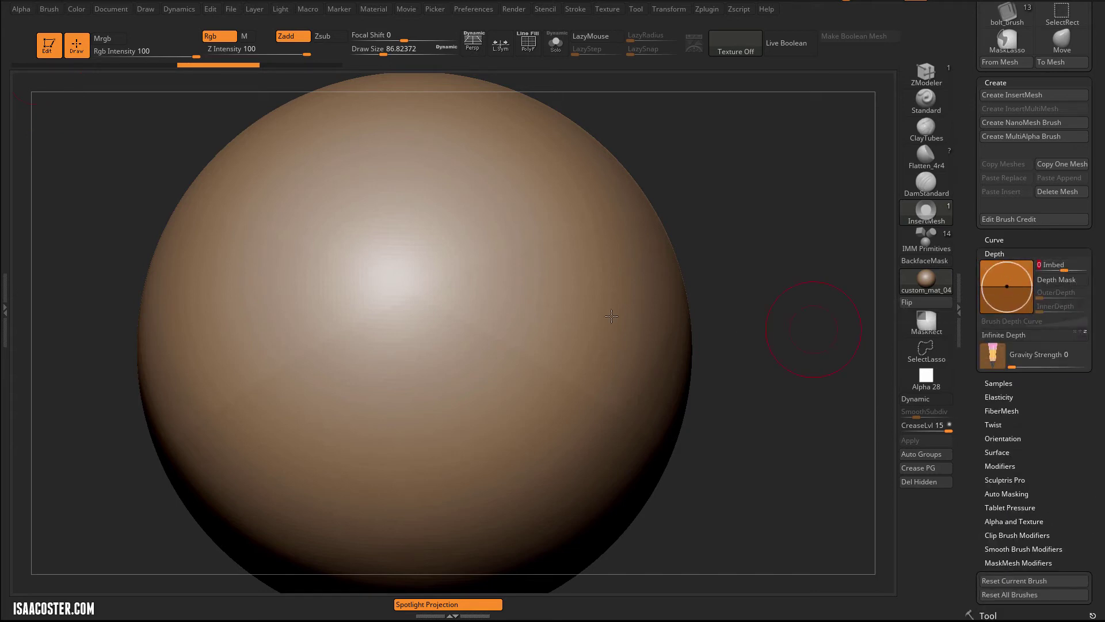
{"action": "left_click_drag", "start_coordinate": [576, 259], "coordinate": [648, 401]}
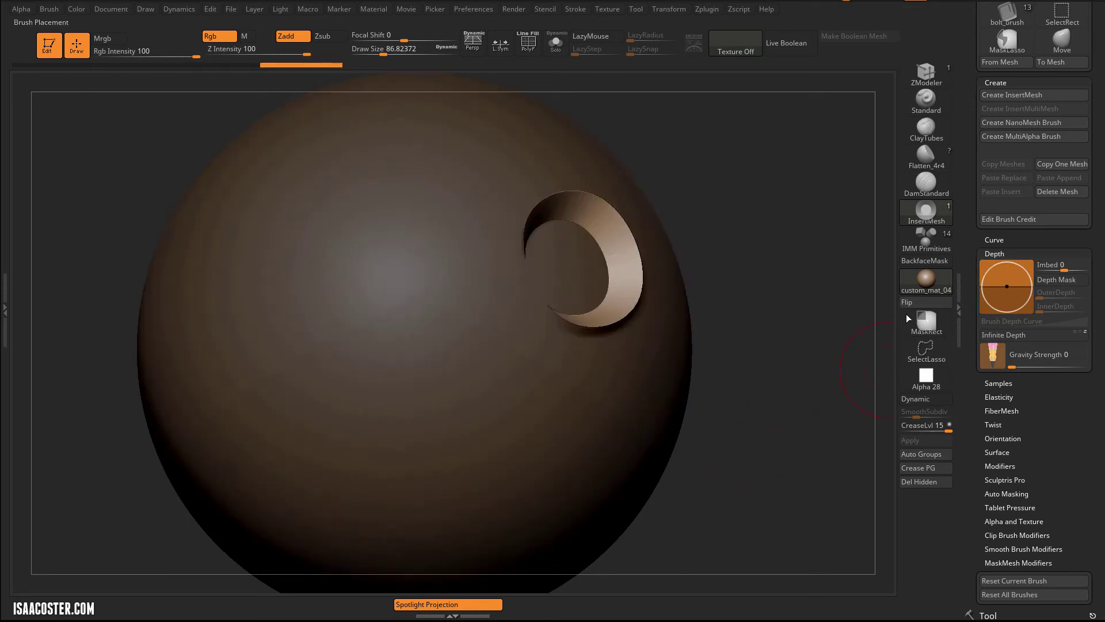
{"action": "left_click_drag", "start_coordinate": [789, 286], "coordinate": [793, 262]}
{"action": "key", "text": "ctrl+z"}
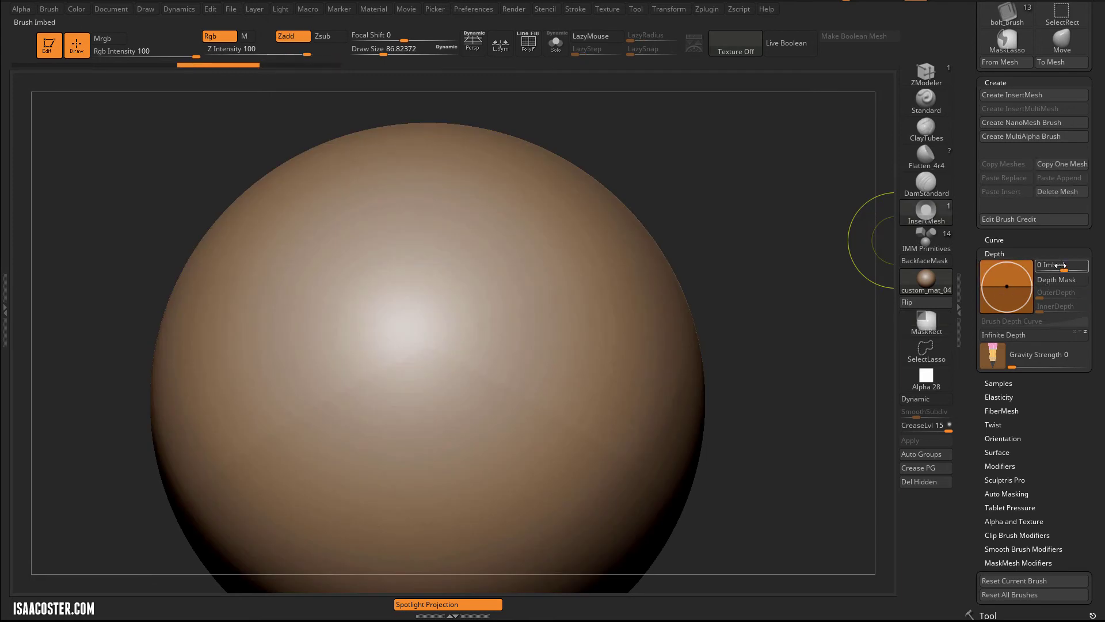
- Try an Imbed depth of -61 by inserting the flared mesh on the sphere, and undo the insertion
{"action": "left_click_drag", "start_coordinate": [1061, 264], "coordinate": [1044, 265]}
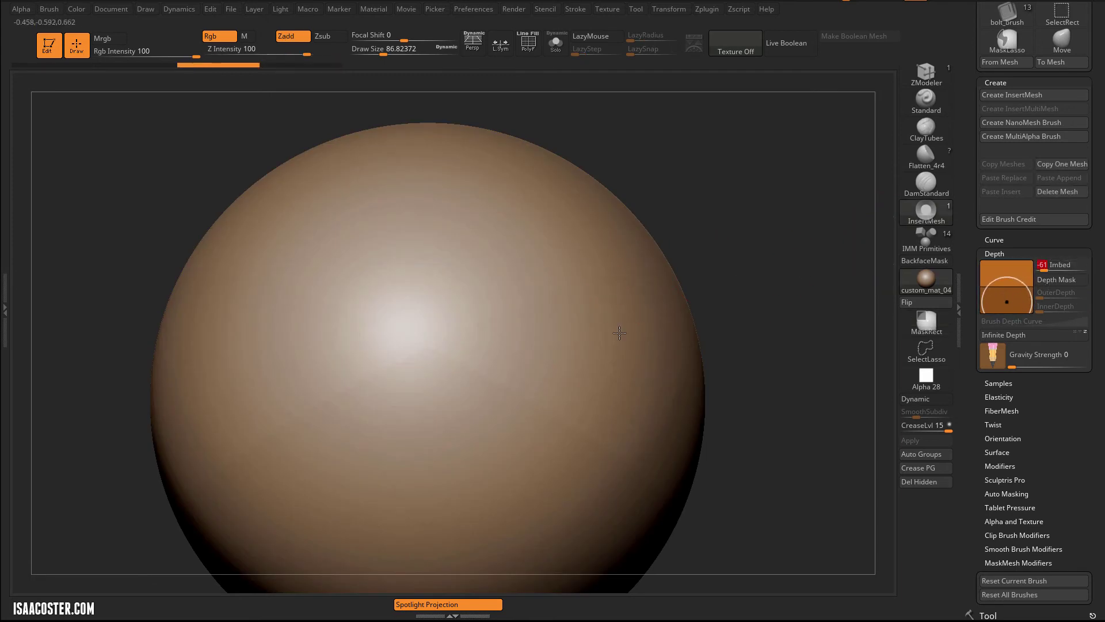
{"action": "left_click_drag", "start_coordinate": [632, 395], "coordinate": [656, 380]}
{"action": "left_click_drag", "start_coordinate": [780, 271], "coordinate": [751, 250]}
{"action": "key", "text": "ctrl+z"}
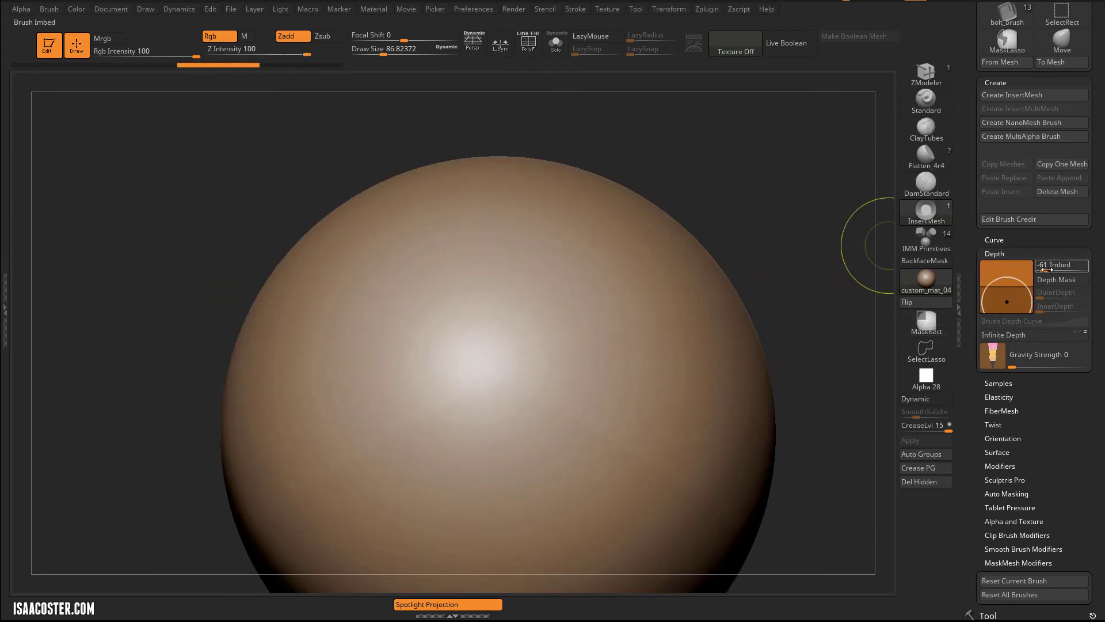
- Set the brush's Imbed depth to -41, insert the flared mesh into the sphere's upper front, and reduce the draw size to about 31
{"action": "left_click_drag", "start_coordinate": [1051, 266], "coordinate": [1053, 266]}
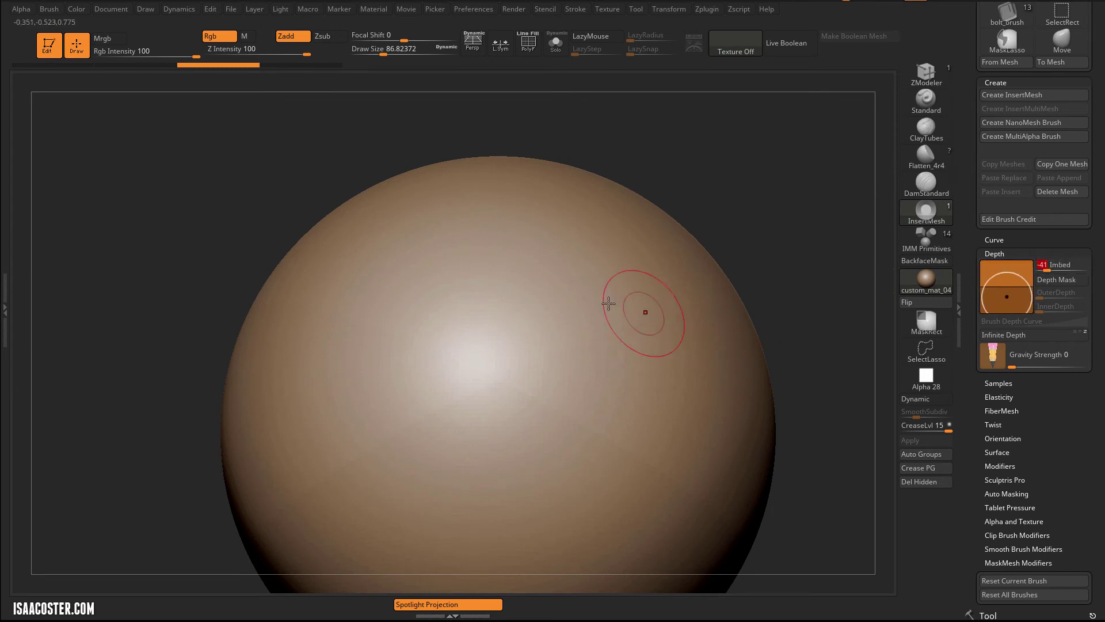
{"action": "left_click_drag", "start_coordinate": [600, 282], "coordinate": [627, 380]}
{"action": "mouse_move", "coordinate": [790, 254]}
{"action": "left_mouse_down"}
{"action": "mouse_move", "coordinate": [737, 289]}
{"action": "mouse_move", "coordinate": [789, 274]}
{"action": "mouse_move", "coordinate": [824, 302]}
{"action": "mouse_move", "coordinate": [733, 183]}
{"action": "mouse_move", "coordinate": [782, 219]}
{"action": "mouse_move", "coordinate": [772, 198]}
{"action": "left_mouse_up"}
{"action": "key", "text": "s"}
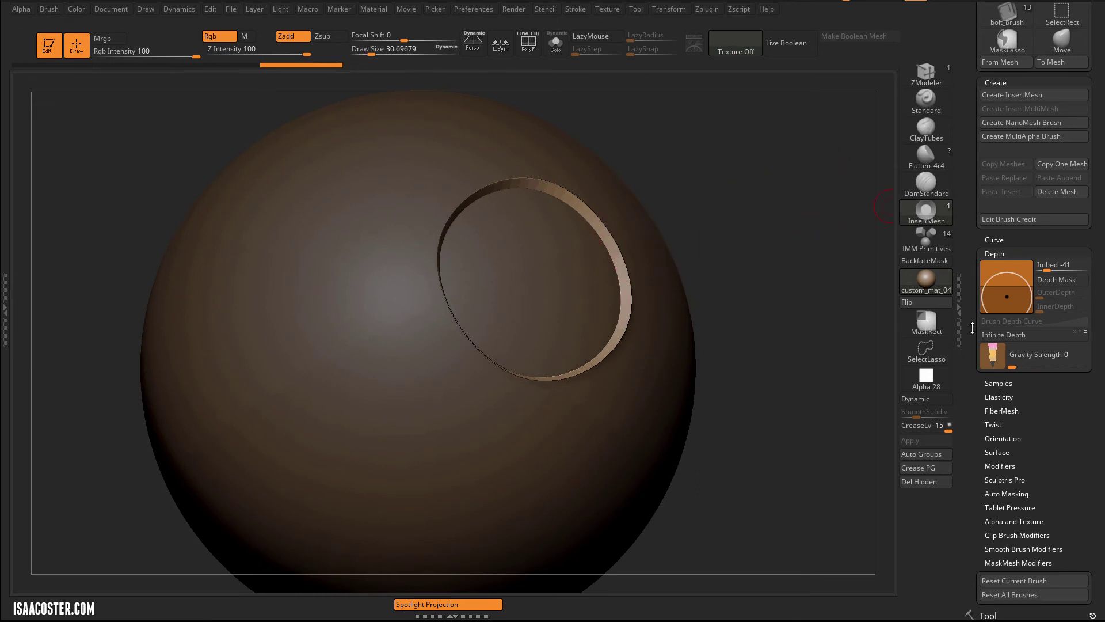
- Examine the InsertMesh brush's Modifiers settings and how the inserted mesh sits in the sphere
{"action": "left_click", "coordinate": [1009, 467]}
{"action": "left_click_drag", "start_coordinate": [1047, 415], "coordinate": [1029, 326]}
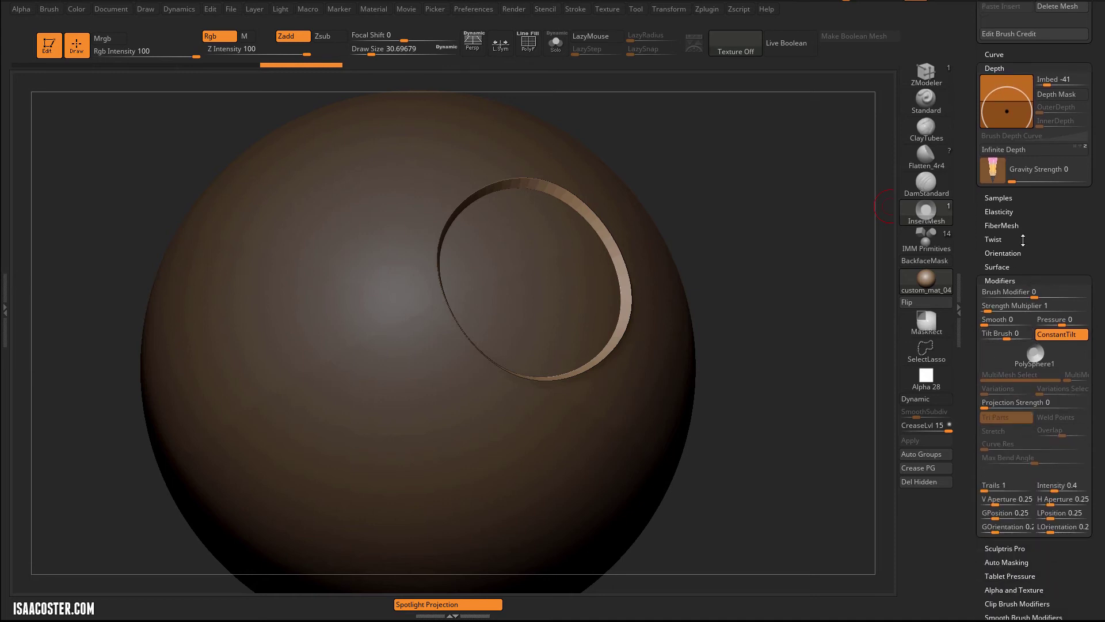
{"action": "left_click_drag", "start_coordinate": [1031, 238], "coordinate": [1048, 319]}
{"action": "mouse_move", "coordinate": [784, 199]}
{"action": "left_mouse_down"}
{"action": "mouse_move", "coordinate": [772, 179]}
{"action": "mouse_move", "coordinate": [770, 213]}
{"action": "left_mouse_up"}
{"action": "left_click_drag", "start_coordinate": [875, 183], "coordinate": [834, 230]}
{"action": "scroll", "coordinate": [974, 271], "scroll_direction": "up", "scroll_amount": 7}
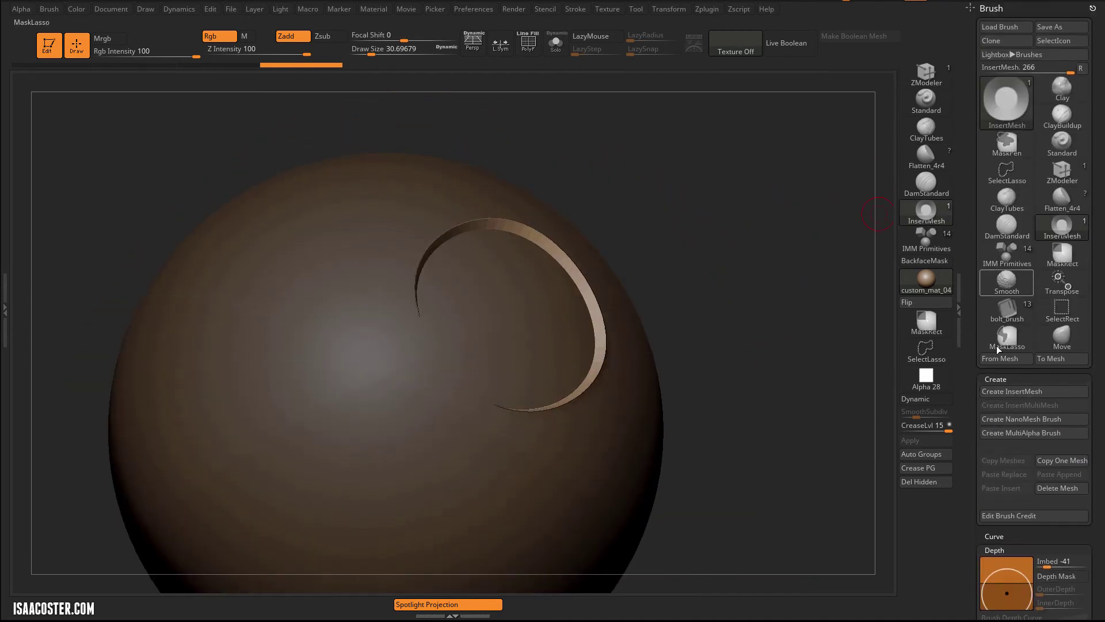
- Collapse the Brush palette and split the unmasked inserted mesh off into its own subtool
{"action": "left_click", "coordinate": [1087, 8]}
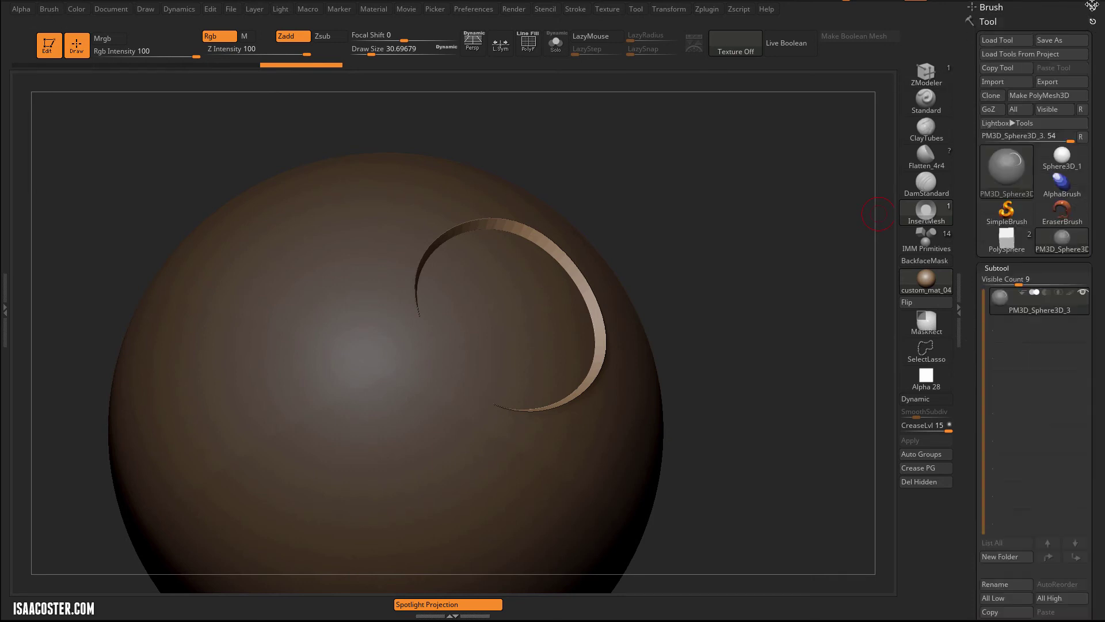
{"action": "left_click_drag", "start_coordinate": [977, 323], "coordinate": [977, 26]}
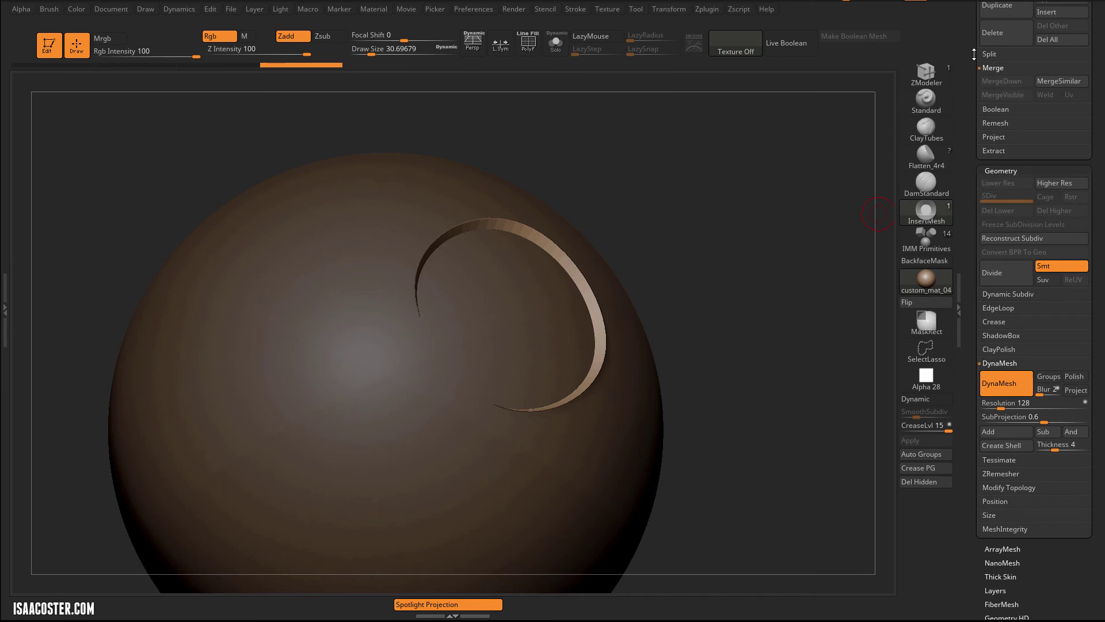
{"action": "scroll", "coordinate": [974, 54], "scroll_direction": "up", "scroll_amount": 7}
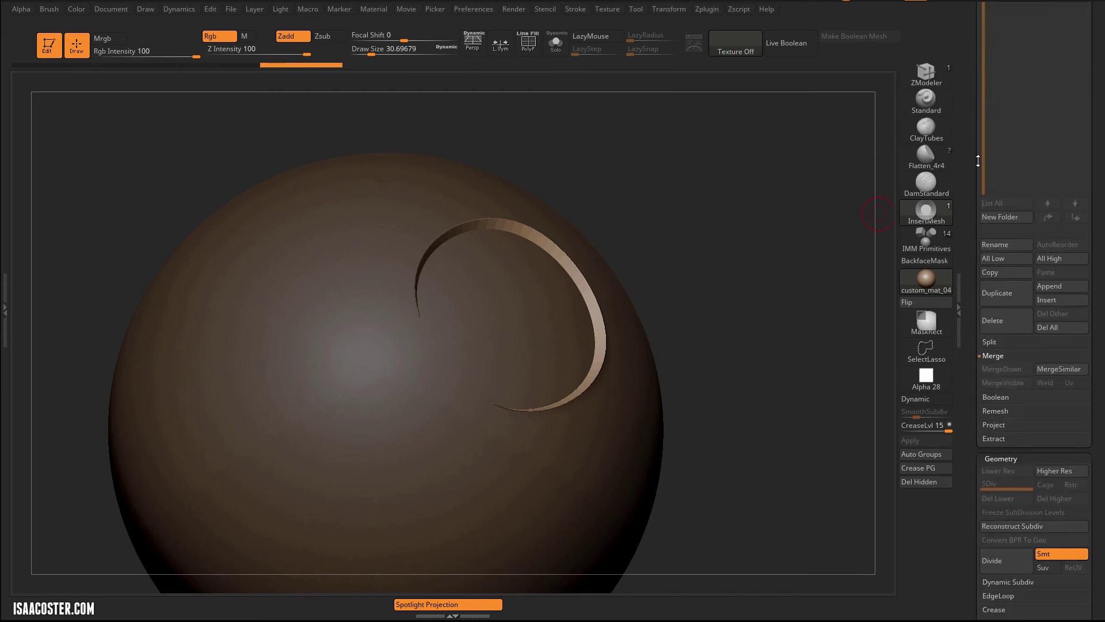
{"action": "left_click", "coordinate": [999, 348]}
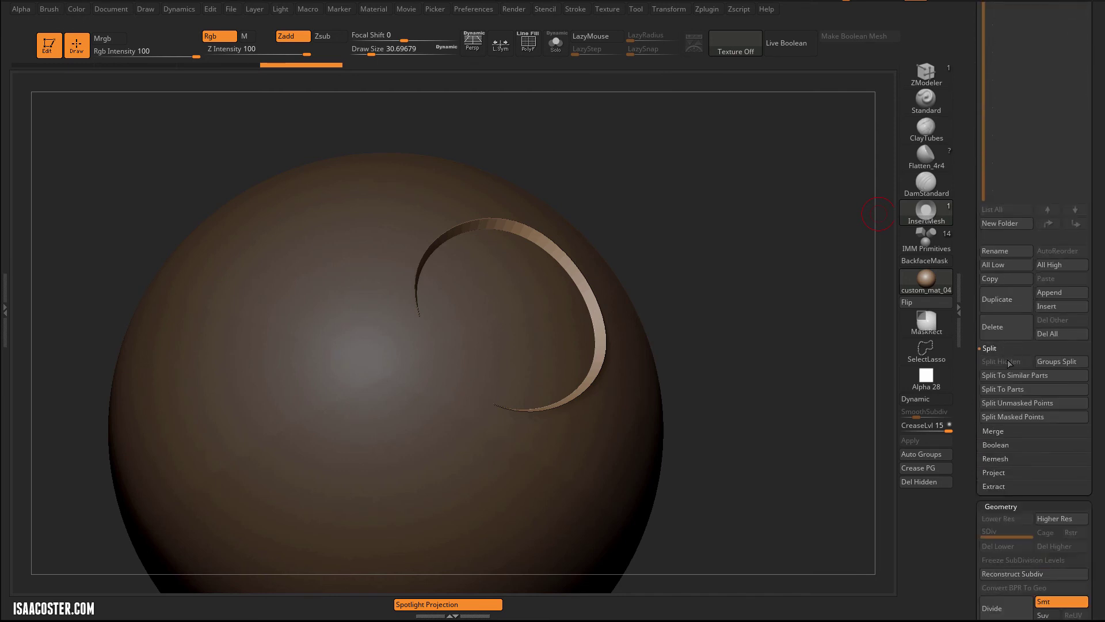
{"action": "left_click", "coordinate": [1024, 403]}
{"action": "left_click", "coordinate": [972, 249]}
{"action": "scroll", "coordinate": [1002, 196], "scroll_direction": "up", "scroll_amount": 5}
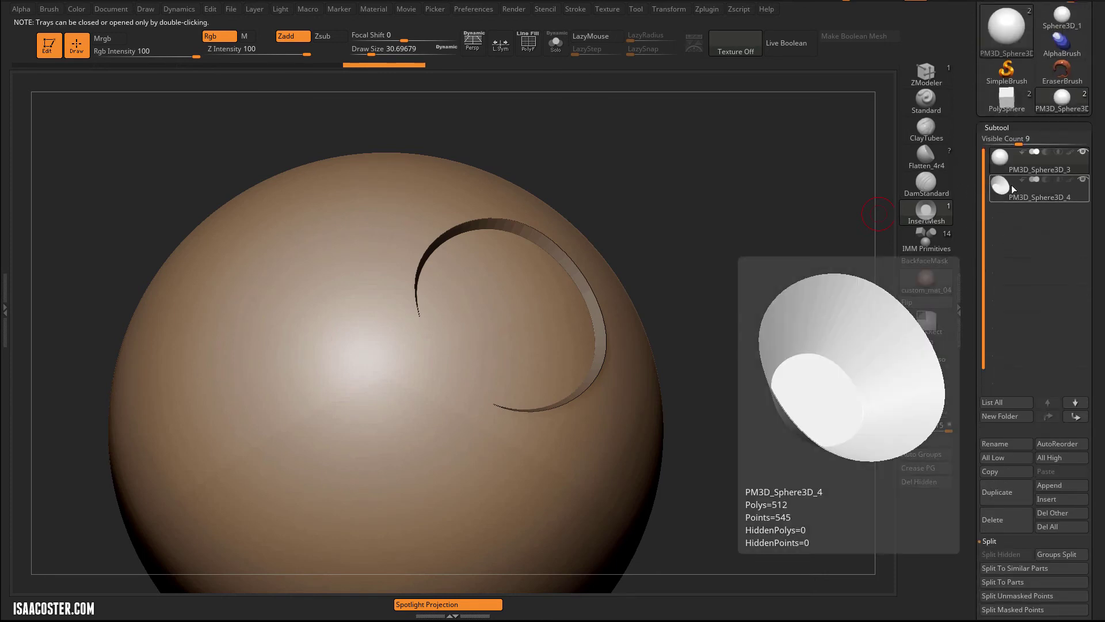
- Set the flared mesh's subtool to subtraction and reselect the sphere's subtool
{"action": "left_click", "coordinate": [1009, 190]}
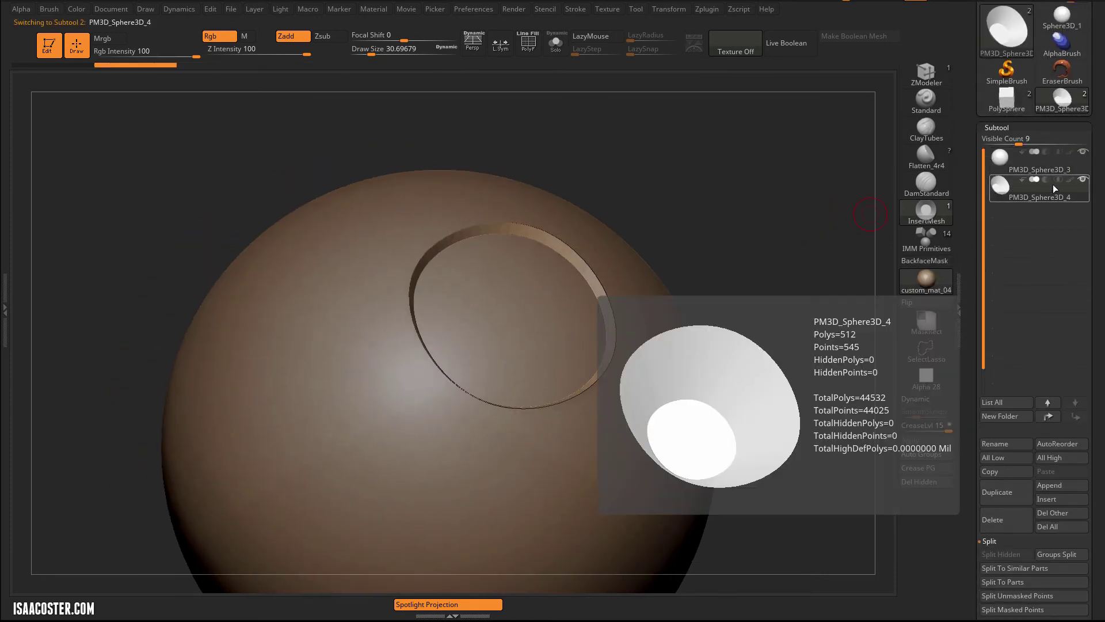
{"action": "left_click", "coordinate": [1047, 179]}
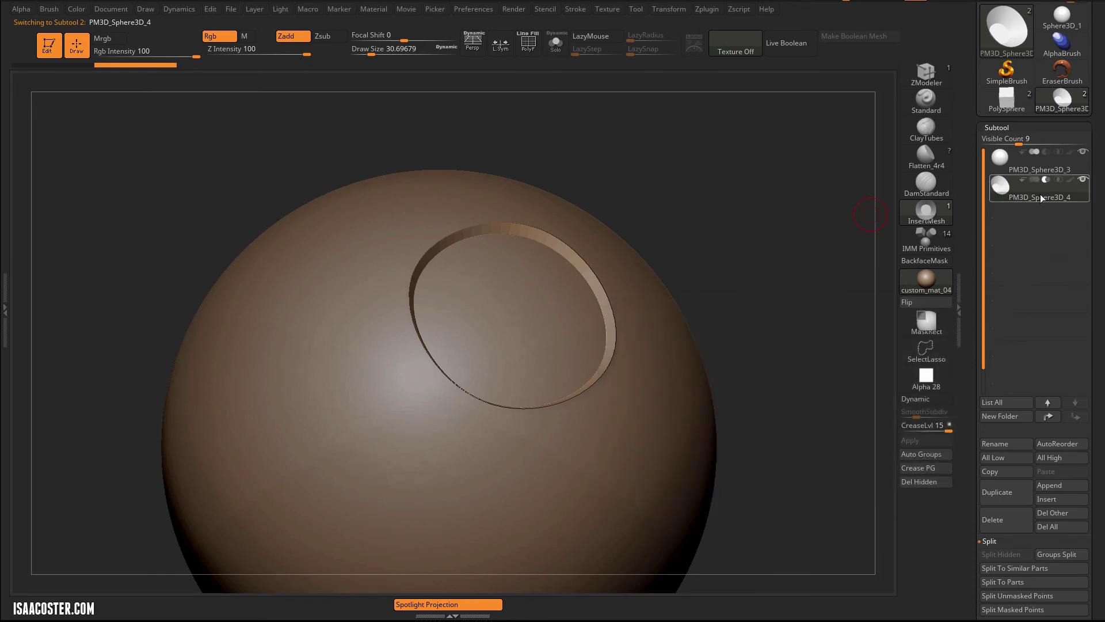
{"action": "left_click", "coordinate": [1001, 167]}
- Merge the sphere down with the subtractive flared mesh, accepting that the operation cannot be undone
{"action": "mouse_move", "coordinate": [970, 233]}
{"action": "left_mouse_down"}
{"action": "mouse_move", "coordinate": [966, 98]}
{"action": "mouse_move", "coordinate": [973, 246]}
{"action": "left_mouse_up"}
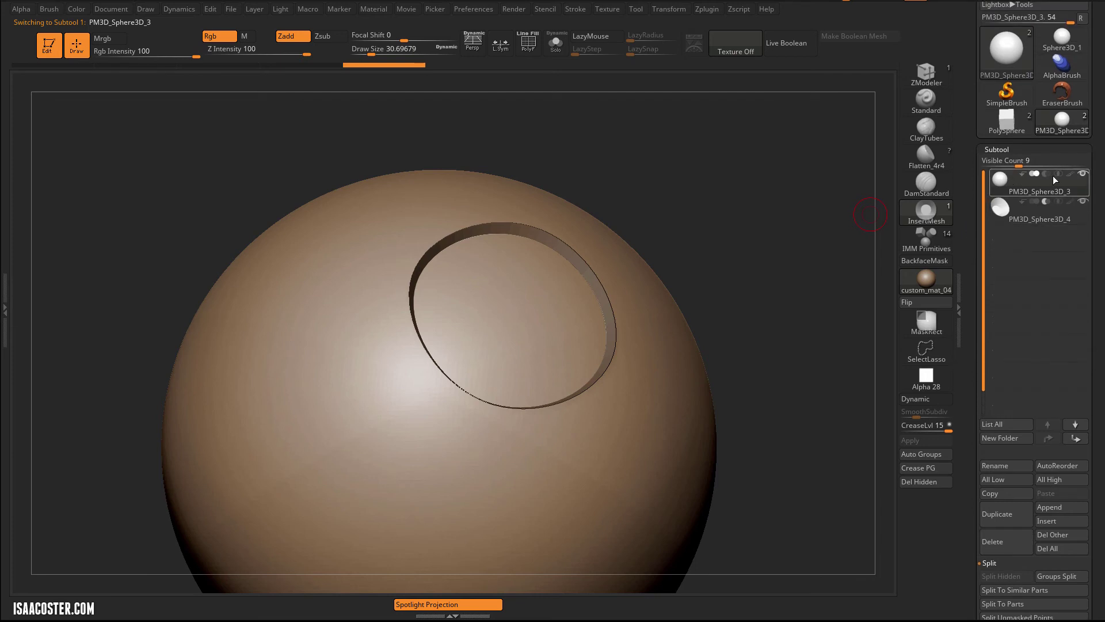
{"action": "left_click_drag", "start_coordinate": [973, 322], "coordinate": [972, 158]}
{"action": "left_click", "coordinate": [1001, 277]}
{"action": "left_click", "coordinate": [1002, 221]}
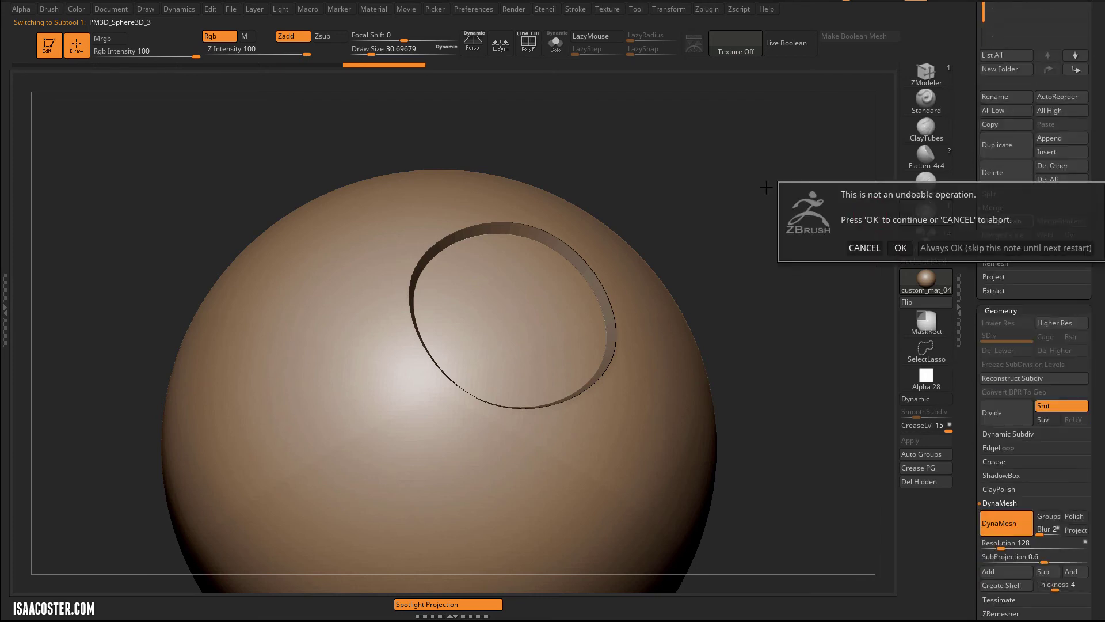
{"action": "left_click", "coordinate": [899, 246]}
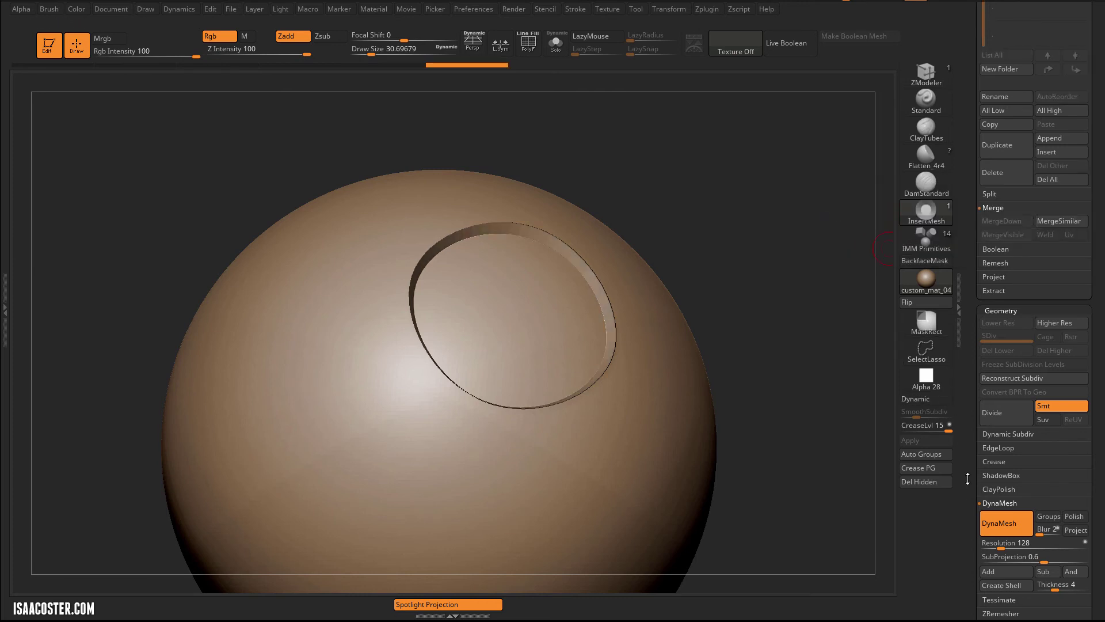
- Set the DynaMesh resolution to 512 and remesh the sphere to subtract the flared mesh, checking the cut from several angles
{"action": "scroll", "coordinate": [1011, 370], "scroll_direction": "down", "scroll_amount": 3}
{"action": "left_click_drag", "start_coordinate": [1005, 366], "coordinate": [1019, 368]}
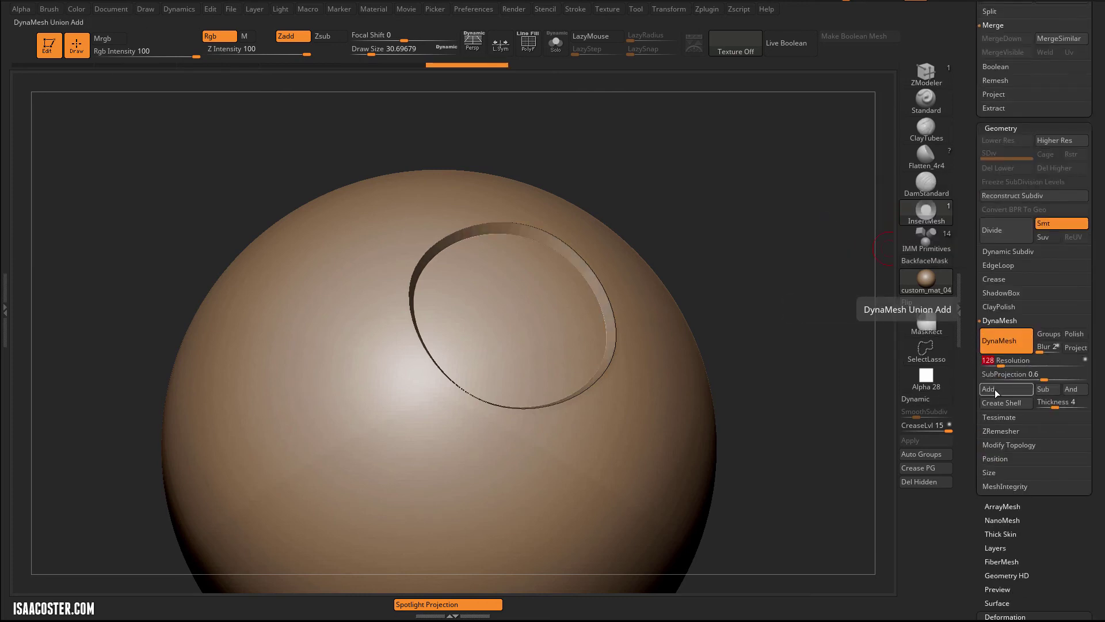
{"action": "left_click_drag", "start_coordinate": [798, 188], "coordinate": [743, 243], "text": "ctrl"}
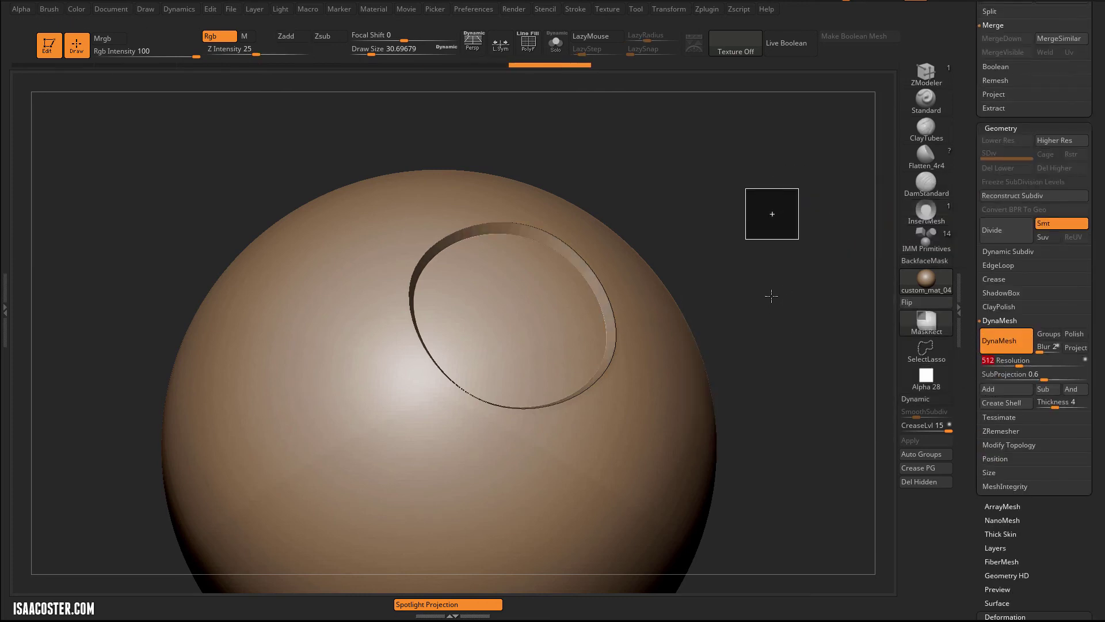
{"action": "left_click_drag", "start_coordinate": [798, 310], "coordinate": [538, 337]}
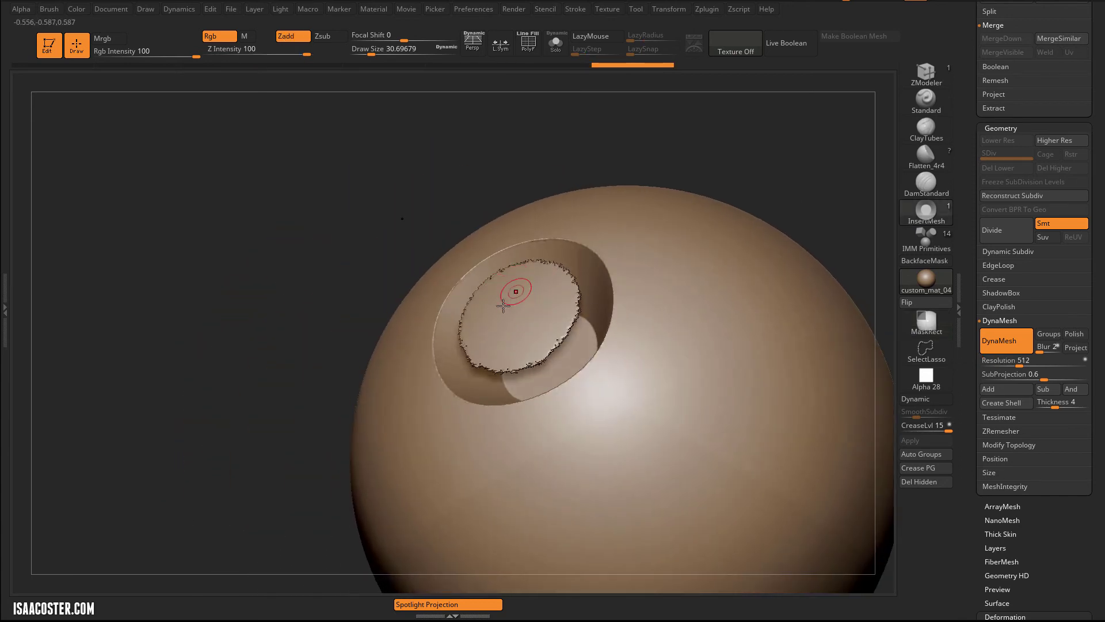
{"action": "right_click", "coordinate": [360, 215]}
{"action": "left_click", "coordinate": [361, 150]}
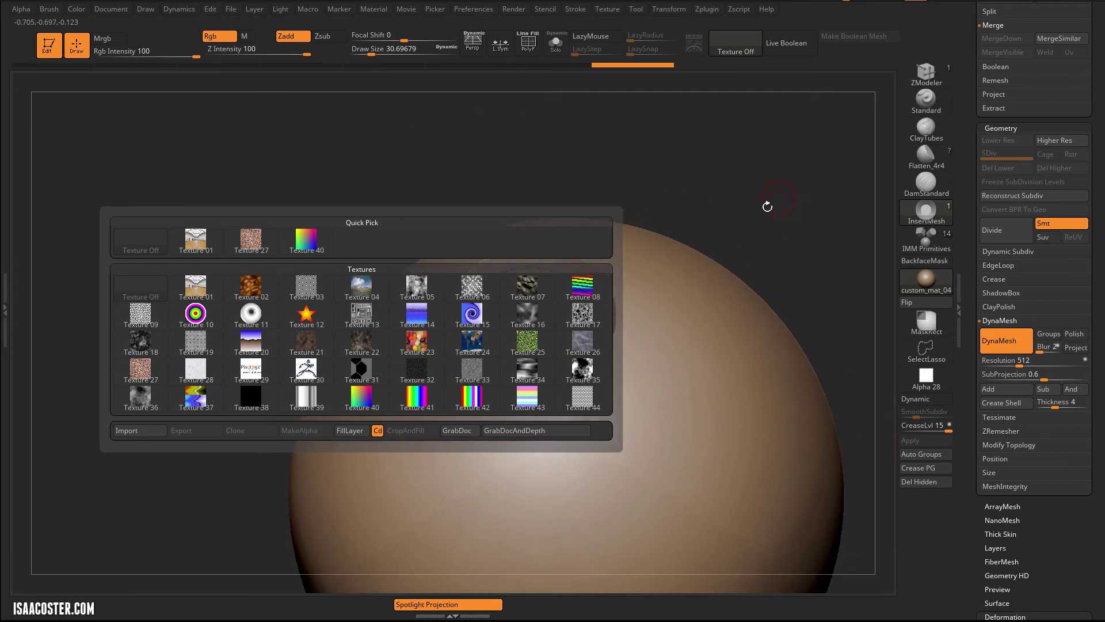
{"action": "left_click", "coordinate": [793, 187]}
{"action": "left_click_drag", "start_coordinate": [794, 187], "coordinate": [826, 213]}
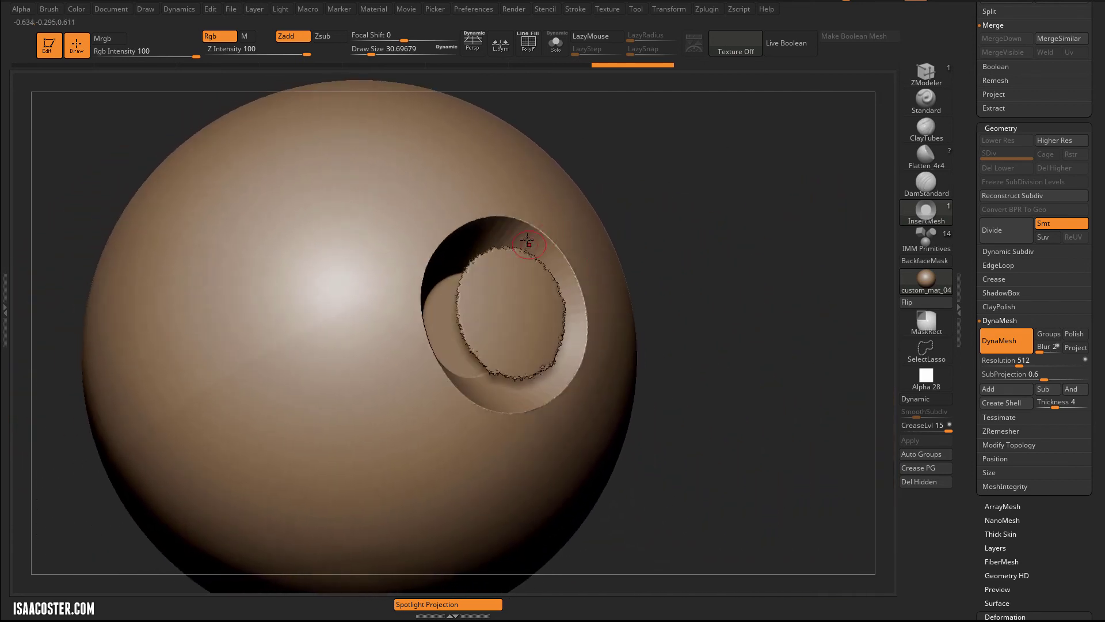
- Check the recess from the side, undo the last DynaMesh subtraction and bring up the transform gizmo on the flared mesh
{"action": "left_click_drag", "start_coordinate": [650, 289], "coordinate": [583, 288]}
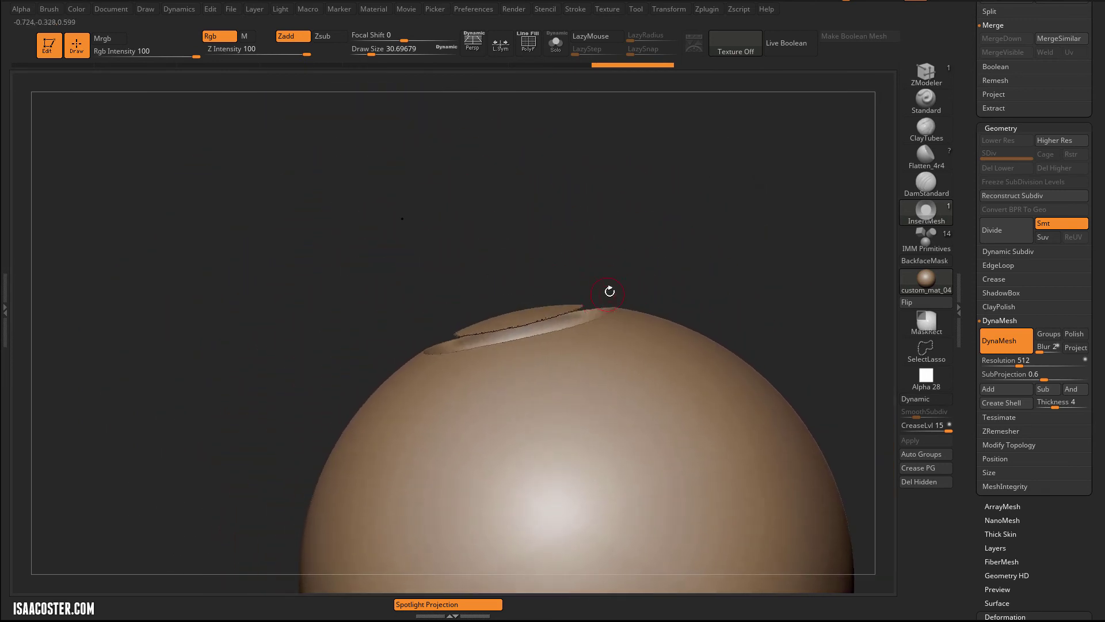
{"action": "mouse_move", "coordinate": [692, 200]}
{"action": "left_mouse_down"}
{"action": "mouse_move", "coordinate": [812, 254]}
{"action": "mouse_move", "coordinate": [703, 254]}
{"action": "left_mouse_up"}
{"action": "key", "text": "w"}
{"action": "left_click_drag", "start_coordinate": [681, 185], "coordinate": [529, 246]}
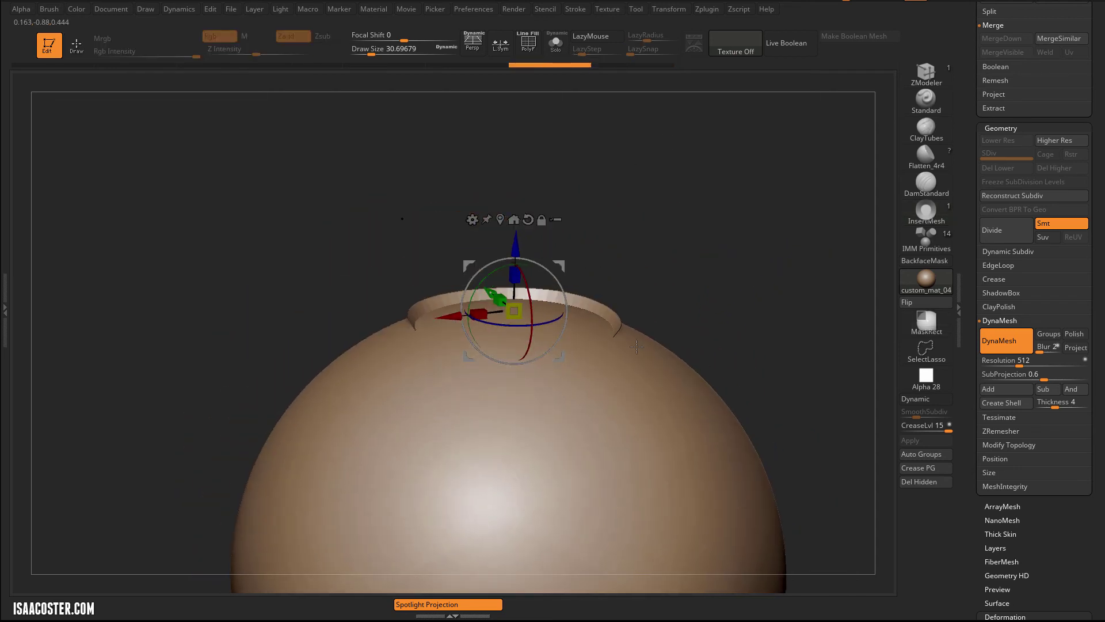
{"action": "key", "text": "q"}
{"action": "left_click", "coordinate": [656, 373], "text": "ctrl+shift"}
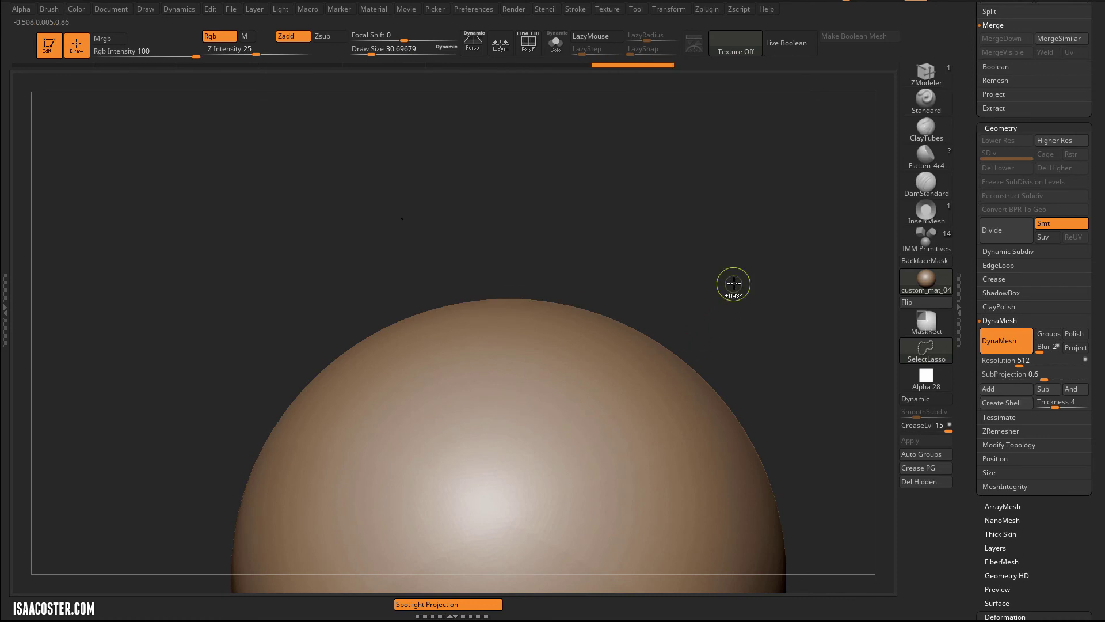
{"action": "left_click_drag", "start_coordinate": [734, 285], "coordinate": [749, 303], "text": "ctrl"}
{"action": "key", "text": "ctrl+z"}
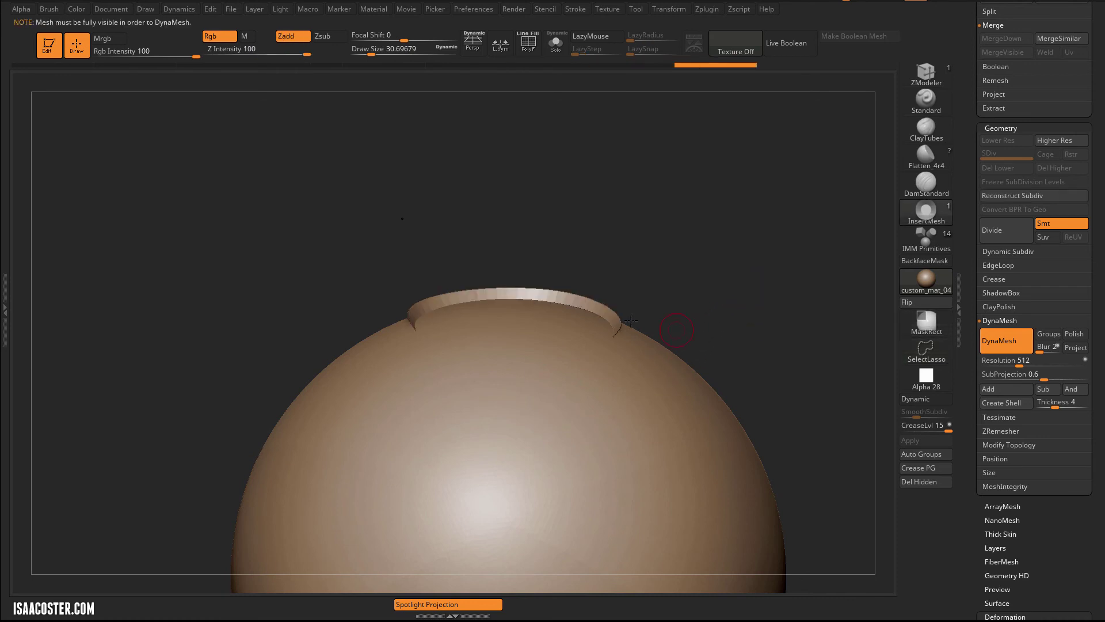
- Isolate and mask the flared mesh, show everything again and invert the mask so only the sphere is masked
{"action": "left_click", "coordinate": [596, 302], "text": "ctrl+shift"}
{"action": "key", "text": "w"}
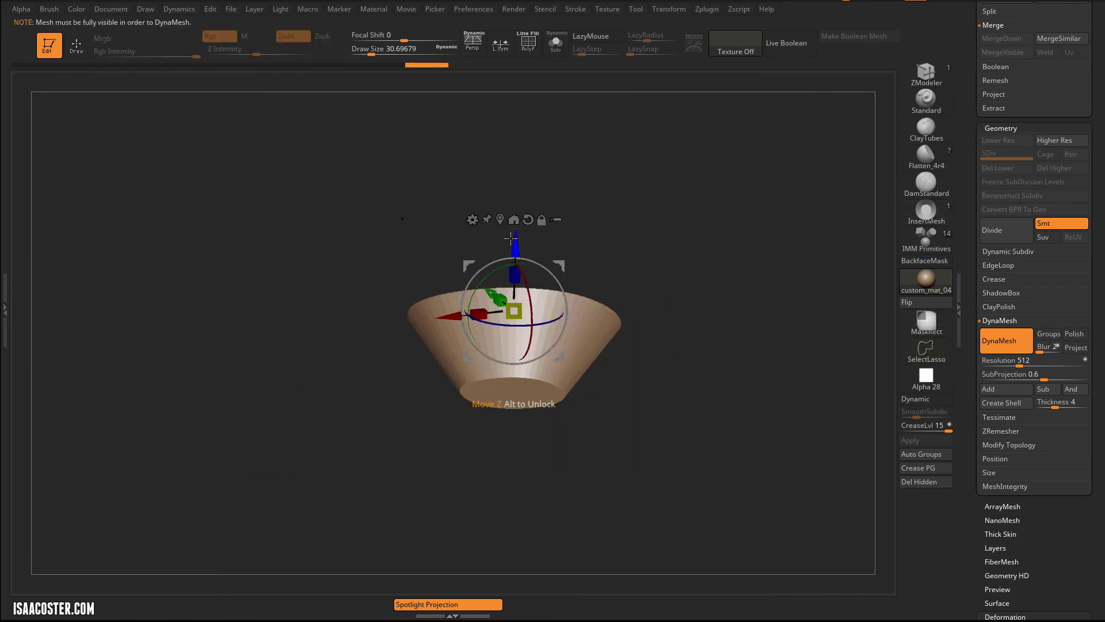
{"action": "left_click", "coordinate": [644, 239], "text": "ctrl"}
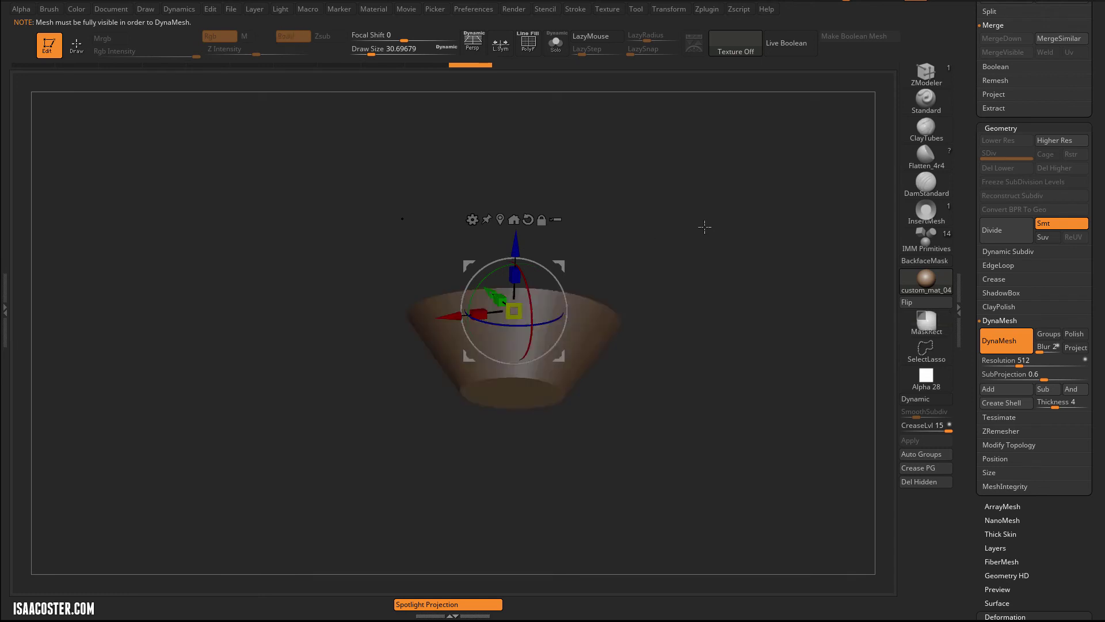
{"action": "left_click", "coordinate": [723, 234], "text": "ctrl+shift"}
{"action": "left_click", "coordinate": [727, 230], "text": "ctrl"}
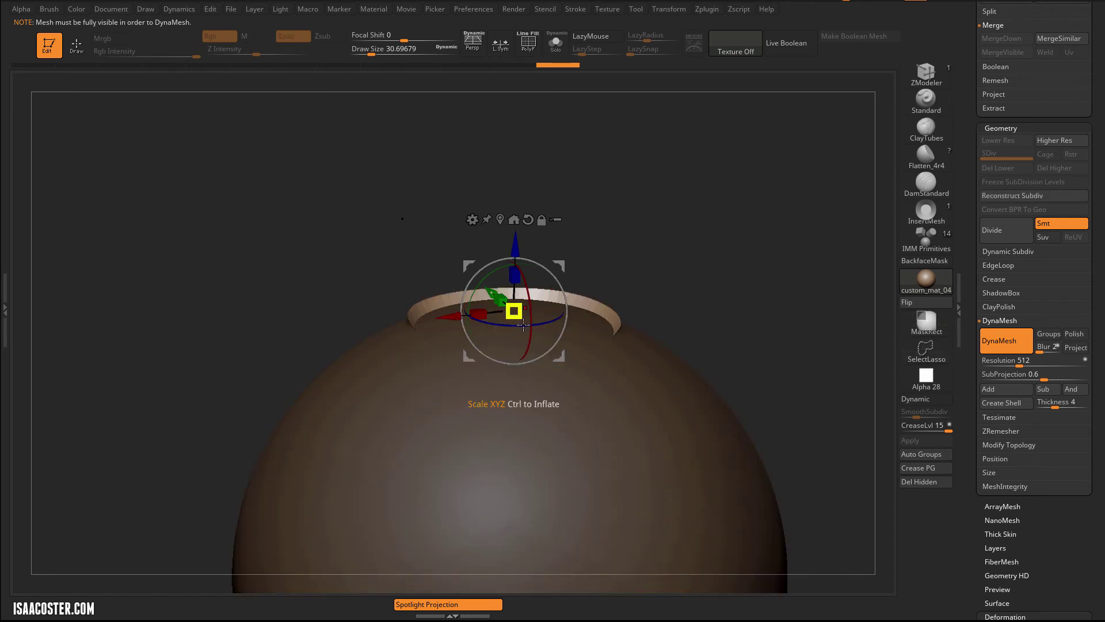
- Move the flared mesh about 0.03 outward along its Z axis, raising its rim further above the sphere
{"action": "left_click_drag", "start_coordinate": [611, 244], "coordinate": [663, 253]}
{"action": "left_click_drag", "start_coordinate": [641, 190], "coordinate": [642, 160]}
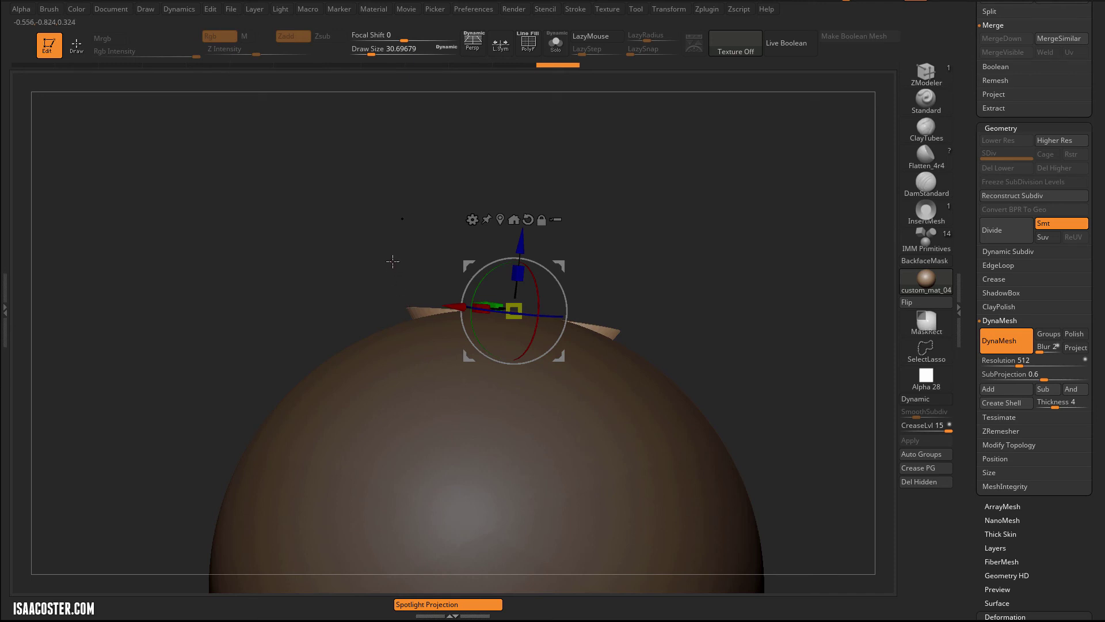
{"action": "left_click_drag", "start_coordinate": [393, 261], "coordinate": [394, 263]}
{"action": "right_click_drag", "start_coordinate": [649, 249], "coordinate": [665, 308], "text": "ctrl"}
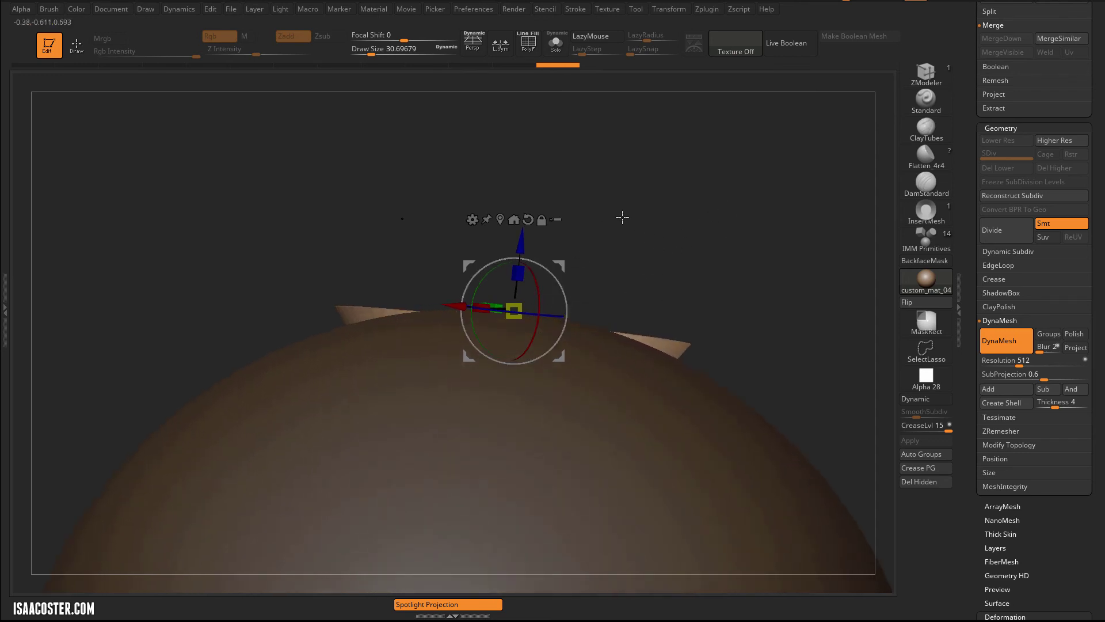
{"action": "left_click_drag", "start_coordinate": [626, 222], "coordinate": [555, 243]}
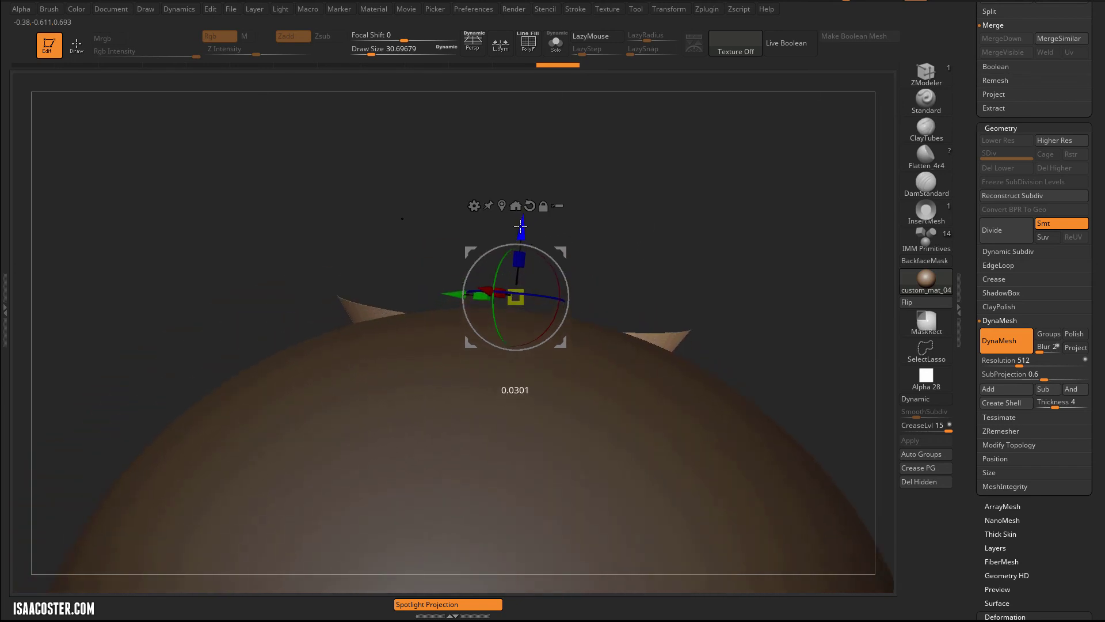
- Return to Draw mode, clear the mask and remesh the sphere with DynaMesh to subtract the raised flared mesh
{"action": "mouse_move", "coordinate": [636, 205]}
{"action": "left_mouse_down"}
{"action": "mouse_move", "coordinate": [654, 234]}
{"action": "mouse_move", "coordinate": [777, 212]}
{"action": "mouse_move", "coordinate": [789, 277]}
{"action": "mouse_move", "coordinate": [795, 204]}
{"action": "left_mouse_up"}
{"action": "key", "text": "q"}
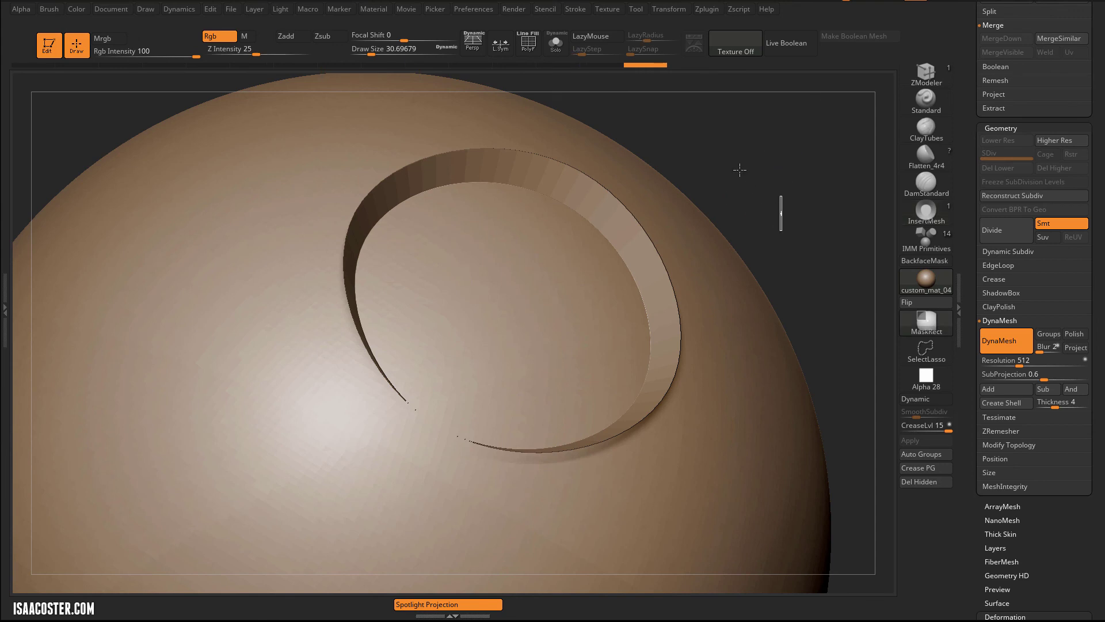
{"action": "left_click_drag", "start_coordinate": [730, 162], "coordinate": [800, 231]}
{"action": "key", "text": "f"}
{"action": "left_click_drag", "start_coordinate": [753, 185], "coordinate": [796, 199]}
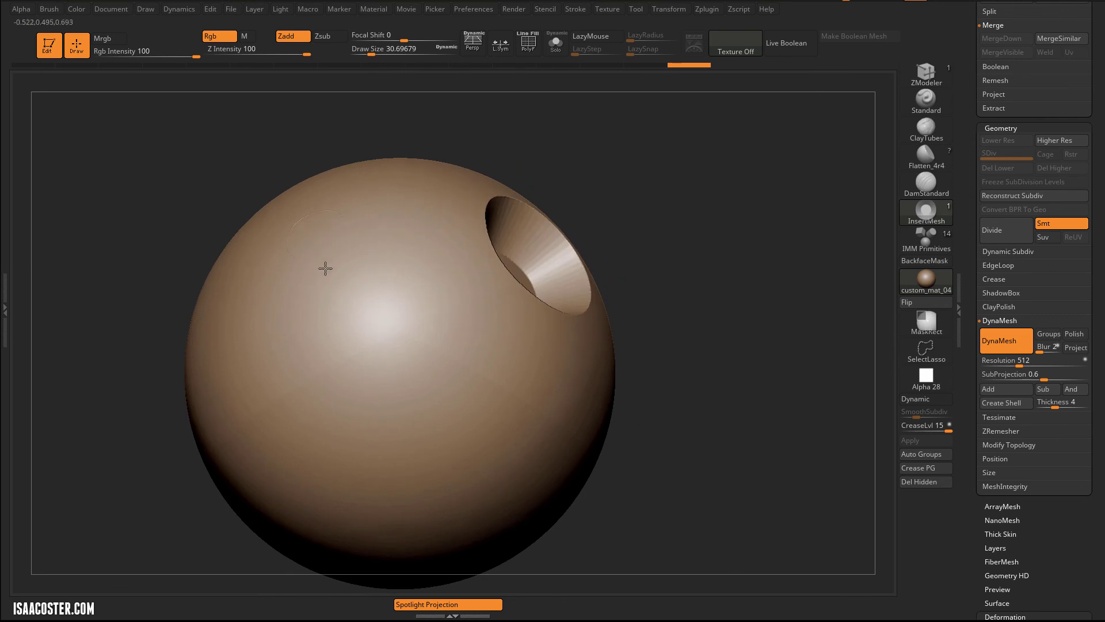
- Try inserting two flared meshes on the uncut side of the sphere, and undo both insertions
{"action": "left_click_drag", "start_coordinate": [326, 272], "coordinate": [333, 289]}
{"action": "left_click_drag", "start_coordinate": [282, 364], "coordinate": [361, 435]}
{"action": "key", "text": "ctrl+z"}
{"action": "key", "text": "ctrl+z"}
{"action": "key", "text": "ctrl+z"}
{"action": "key", "text": "ctrl+z"}
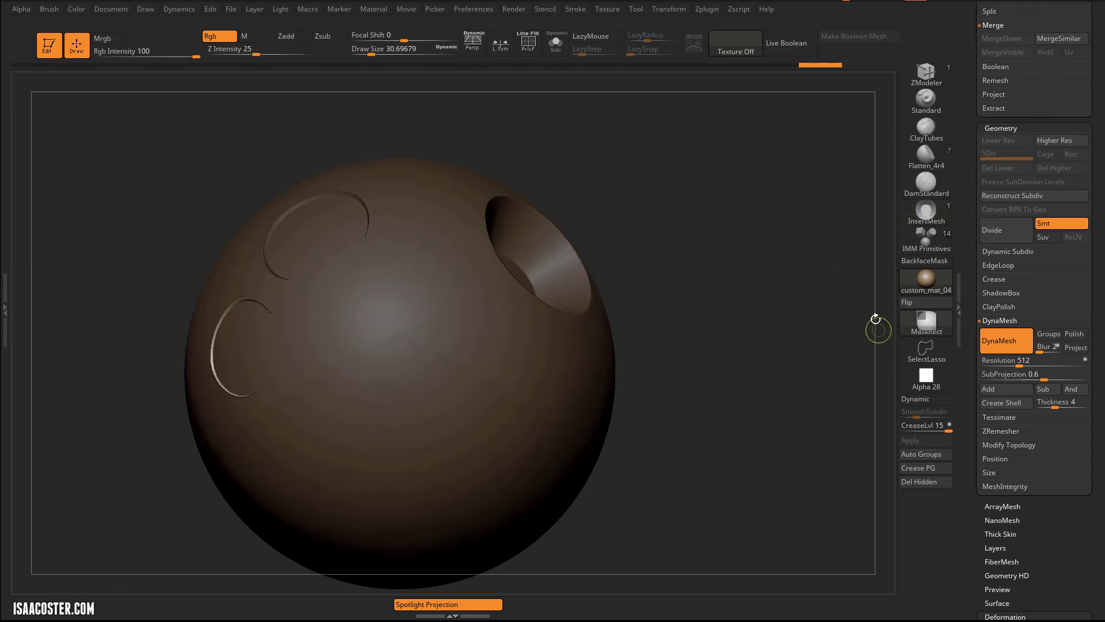
- Set the InsertMesh brush's Imbed depth to -23
{"action": "left_click_drag", "start_coordinate": [966, 102], "coordinate": [970, 282]}
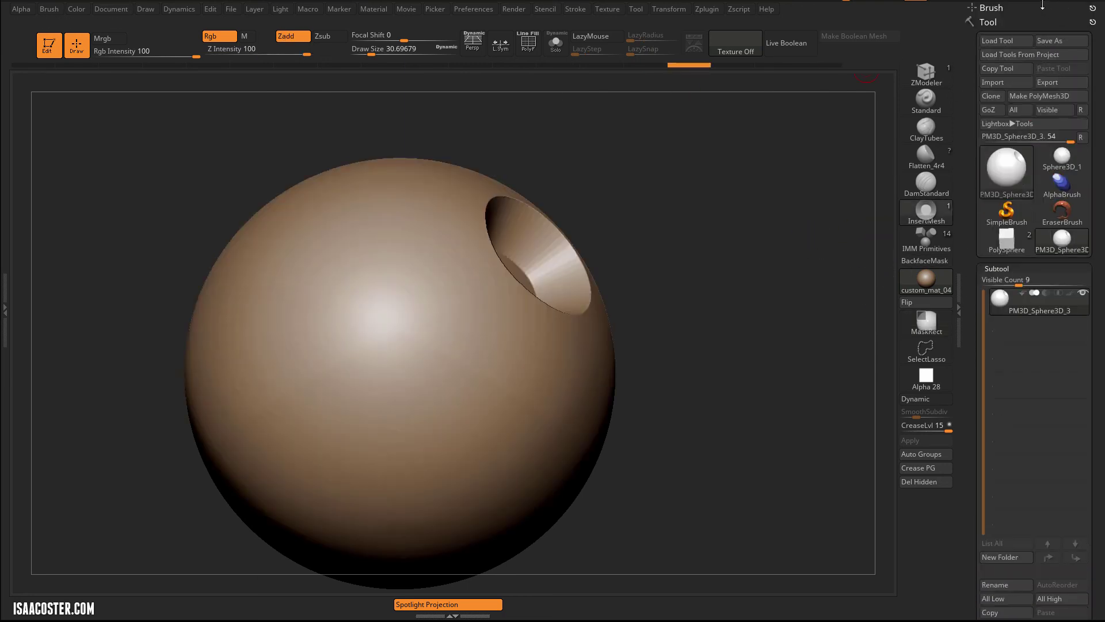
{"action": "left_click", "coordinate": [984, 7]}
{"action": "scroll", "coordinate": [1014, 259], "scroll_direction": "down", "scroll_amount": 3}
{"action": "left_click_drag", "start_coordinate": [1047, 479], "coordinate": [1050, 479]}
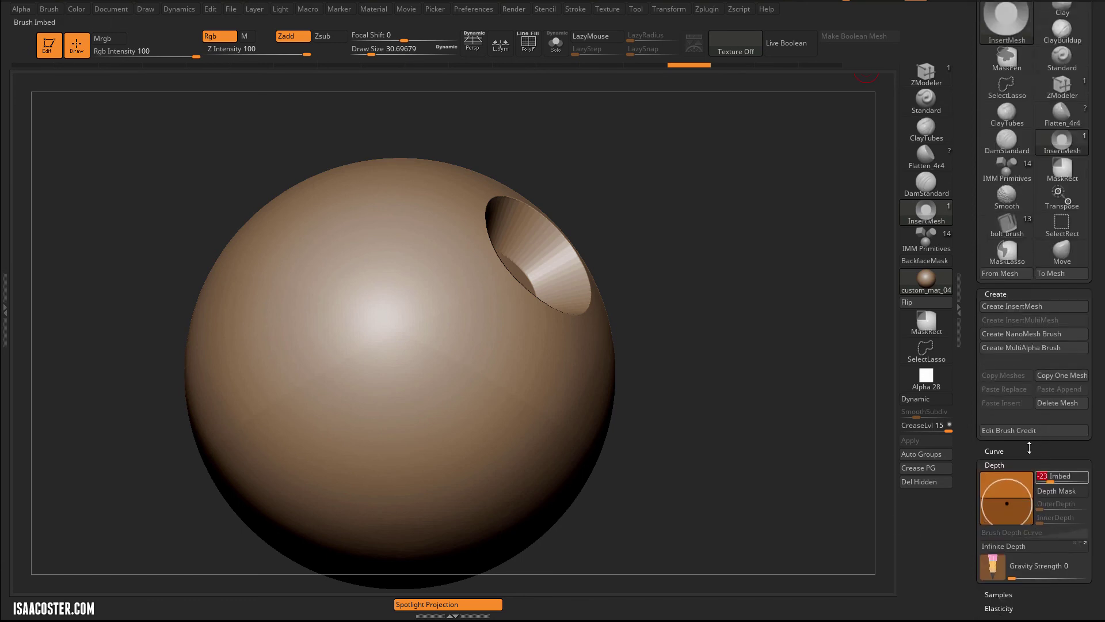
- Insert seven flared meshes of varying sizes beside the existing recess on the sphere and clear the mask
{"action": "left_click_drag", "start_coordinate": [338, 236], "coordinate": [347, 297]}
{"action": "left_click_drag", "start_coordinate": [258, 335], "coordinate": [325, 397]}
{"action": "left_click_drag", "start_coordinate": [305, 449], "coordinate": [454, 446]}
{"action": "left_click_drag", "start_coordinate": [471, 380], "coordinate": [500, 362]}
{"action": "left_click_drag", "start_coordinate": [436, 276], "coordinate": [473, 269]}
{"action": "left_click_drag", "start_coordinate": [960, 159], "coordinate": [960, 168]}
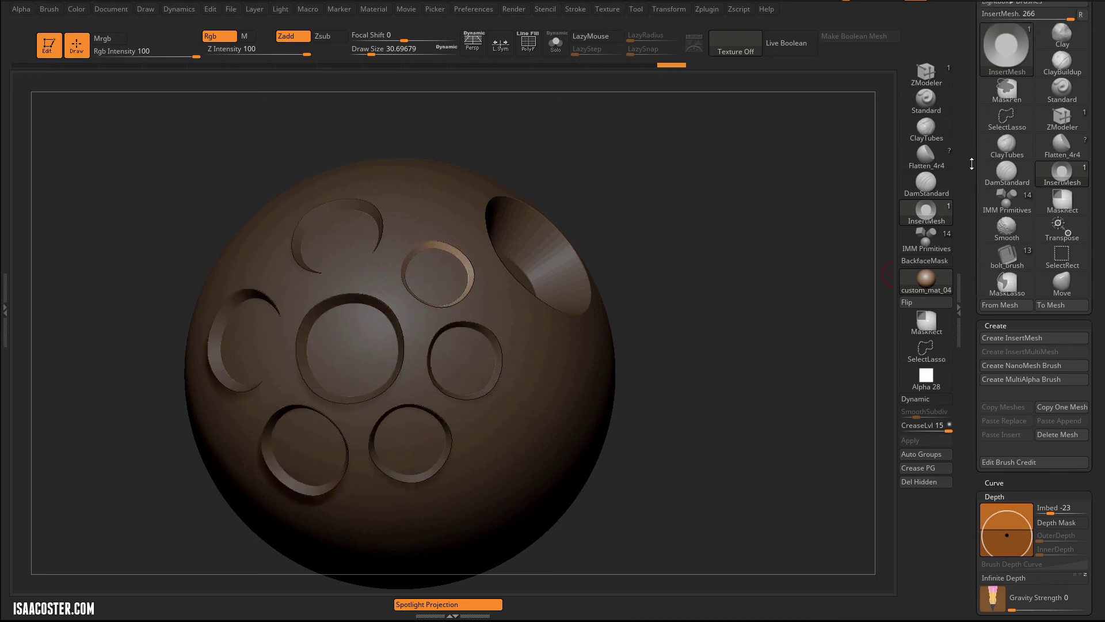
{"action": "left_click", "coordinate": [744, 184], "text": "ctrl"}
- Examine the polygroups of the sphere, recess and inserts with PolyFrame on, isolating the sphere's outer group and showing everything again
{"action": "left_click_drag", "start_coordinate": [707, 306], "coordinate": [674, 264], "text": "alt"}
{"action": "left_click", "coordinate": [556, 377], "text": "ctrl+shift"}
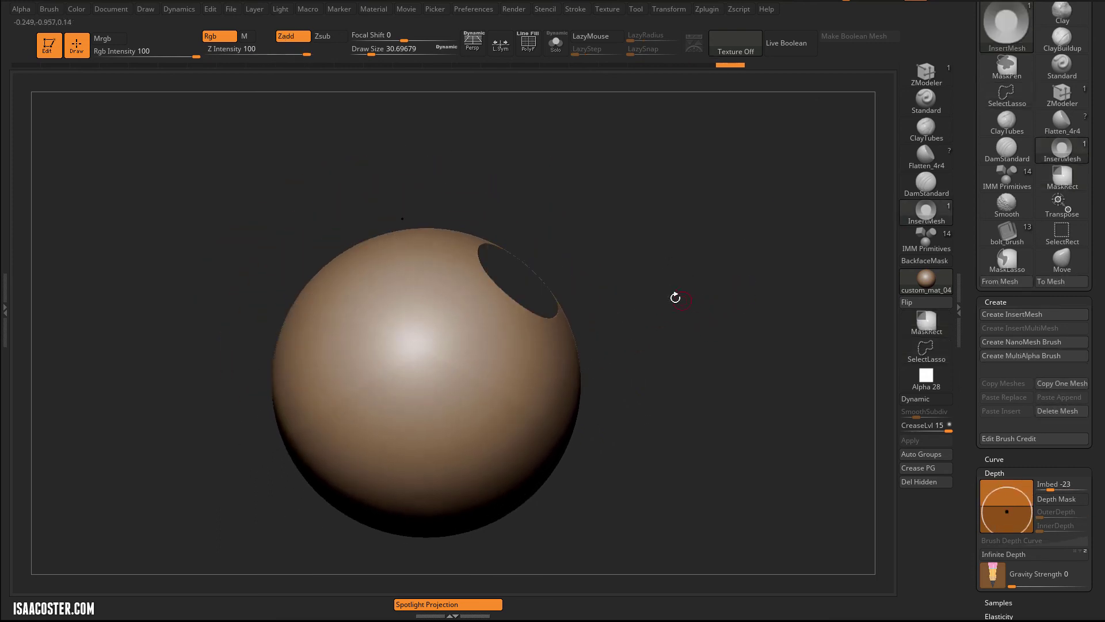
{"action": "left_click_drag", "start_coordinate": [595, 294], "coordinate": [607, 291]}
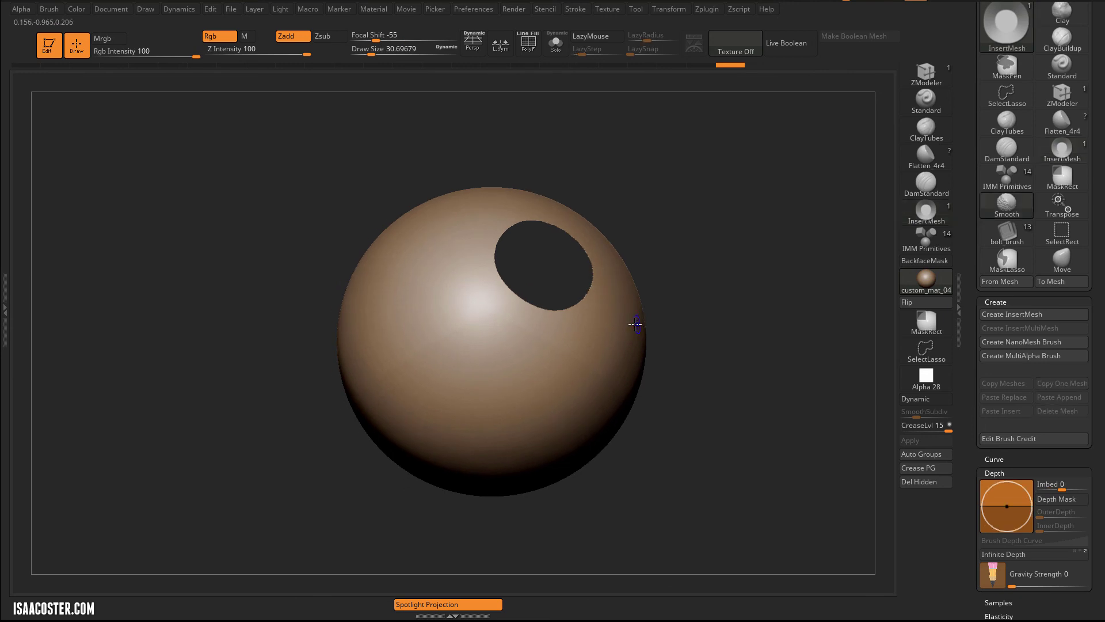
{"action": "left_click", "coordinate": [725, 295], "text": "ctrl+shift"}
{"action": "key", "text": "shift+f"}
{"action": "left_click_drag", "start_coordinate": [745, 268], "coordinate": [517, 226]}
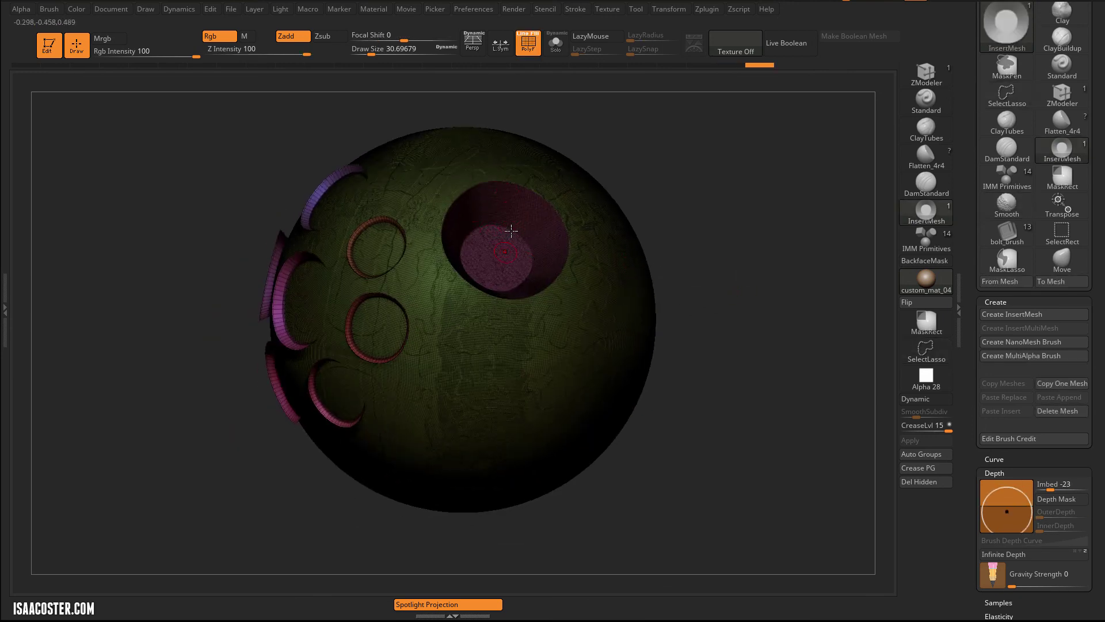
{"action": "left_click_drag", "start_coordinate": [608, 233], "coordinate": [586, 329]}
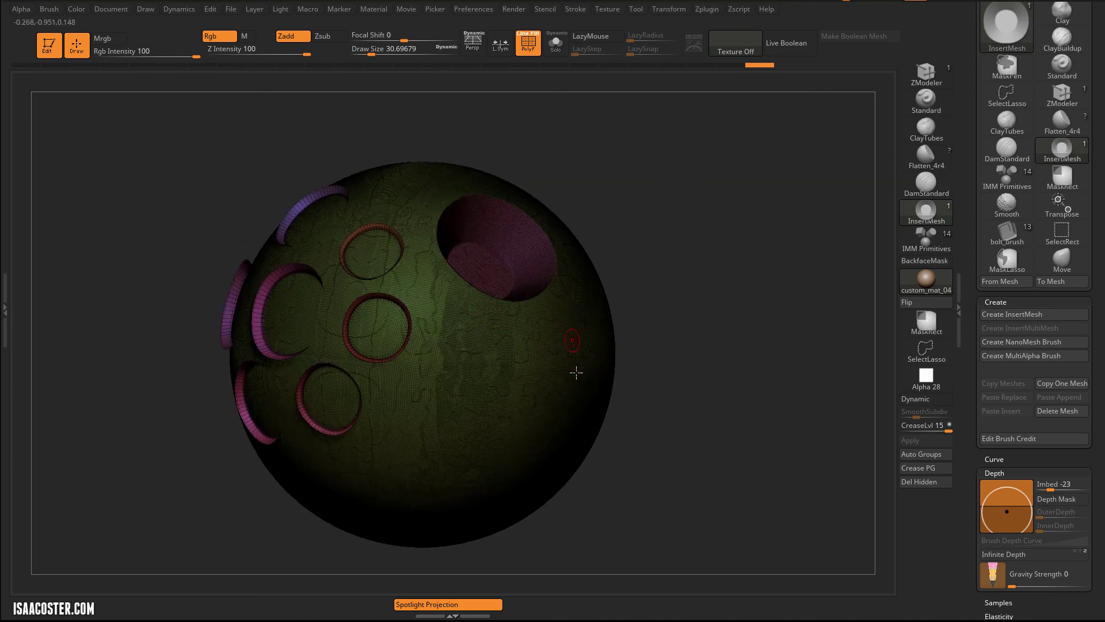
{"action": "left_click", "coordinate": [540, 370], "text": "ctrl+shift"}
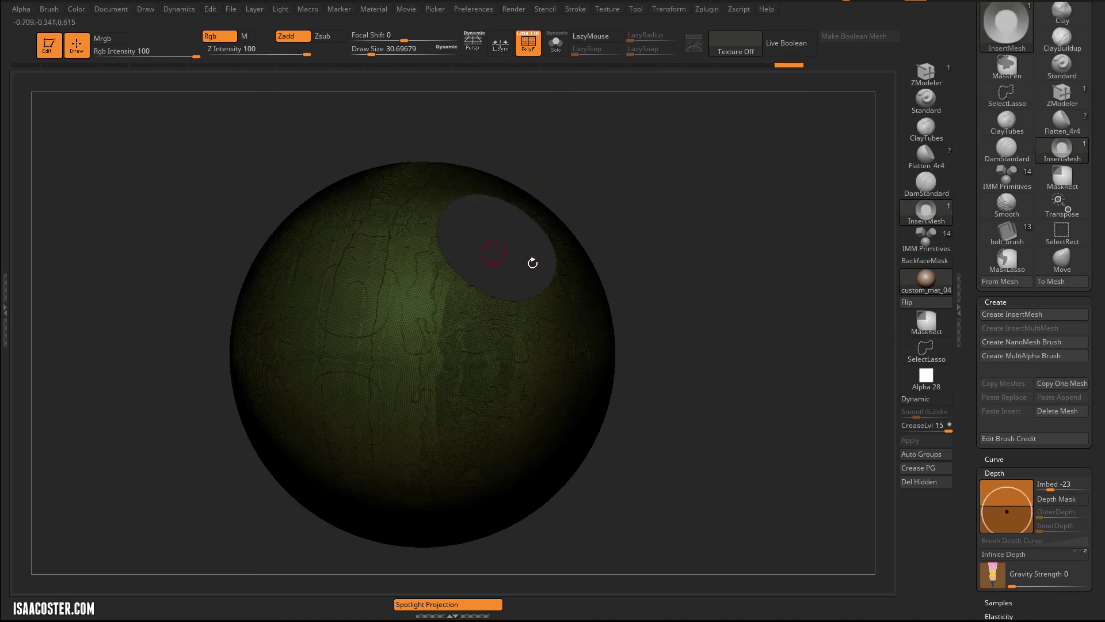
{"action": "left_click_drag", "start_coordinate": [574, 269], "coordinate": [498, 256]}
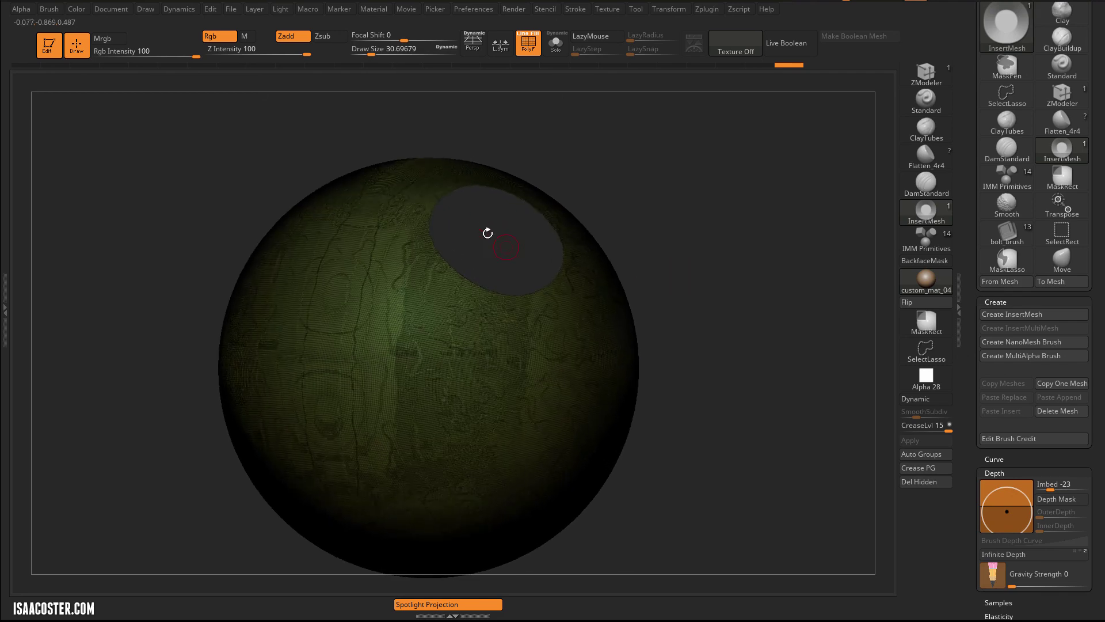
{"action": "left_click_drag", "start_coordinate": [670, 223], "coordinate": [693, 209]}
{"action": "left_click", "coordinate": [706, 321], "text": "ctrl+shift"}
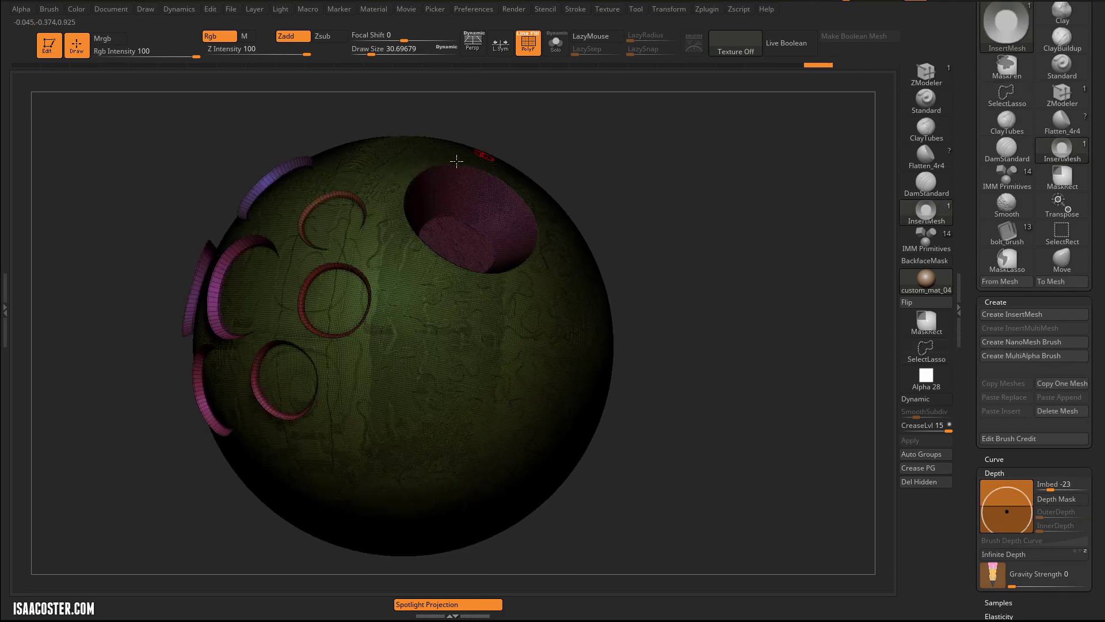
- Regroup the mesh with Auto Groups and hide the sphere so only the seven inserted flared meshes are visible
{"action": "left_click", "coordinate": [921, 455]}
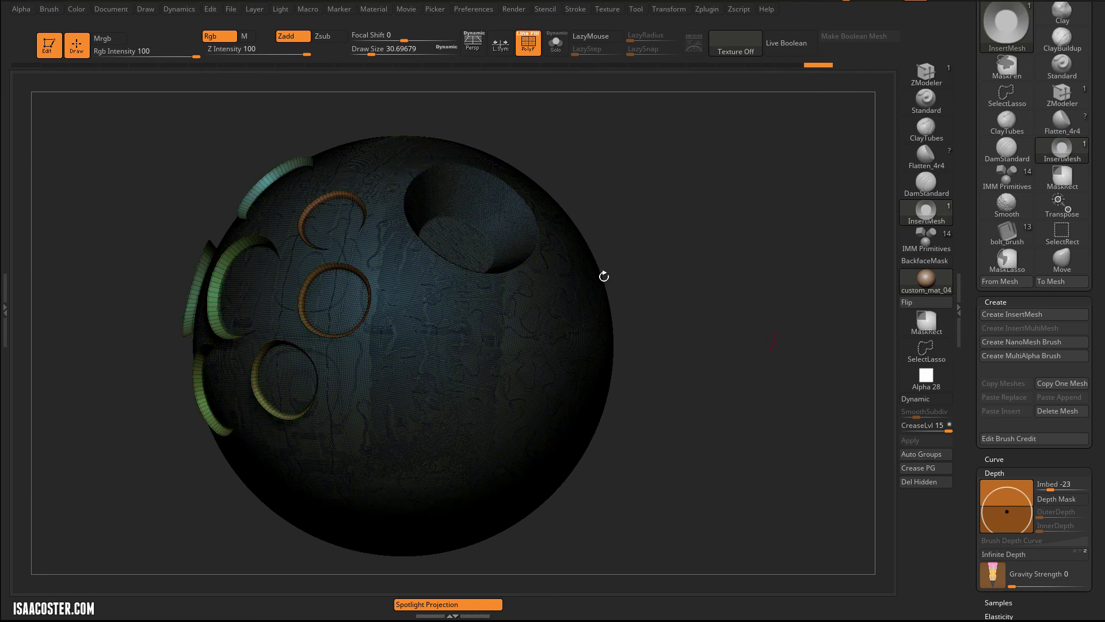
{"action": "left_click_drag", "start_coordinate": [661, 197], "coordinate": [444, 259]}
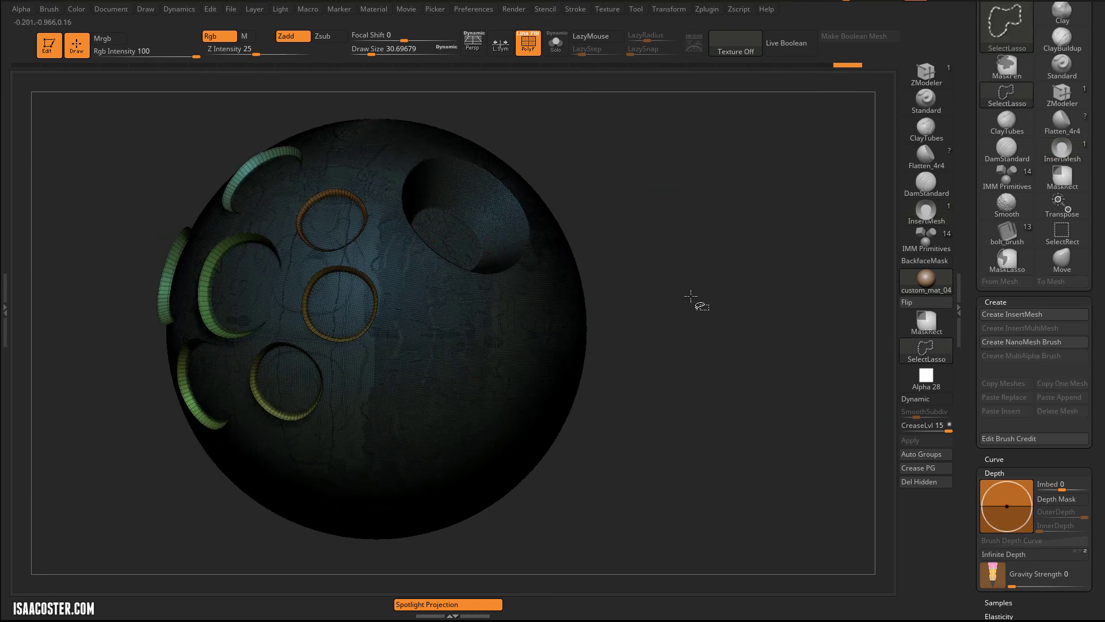
{"action": "left_click", "coordinate": [562, 279], "text": "ctrl+alt+shift"}
{"action": "left_click_drag", "start_coordinate": [649, 246], "coordinate": [703, 216], "text": "shift"}
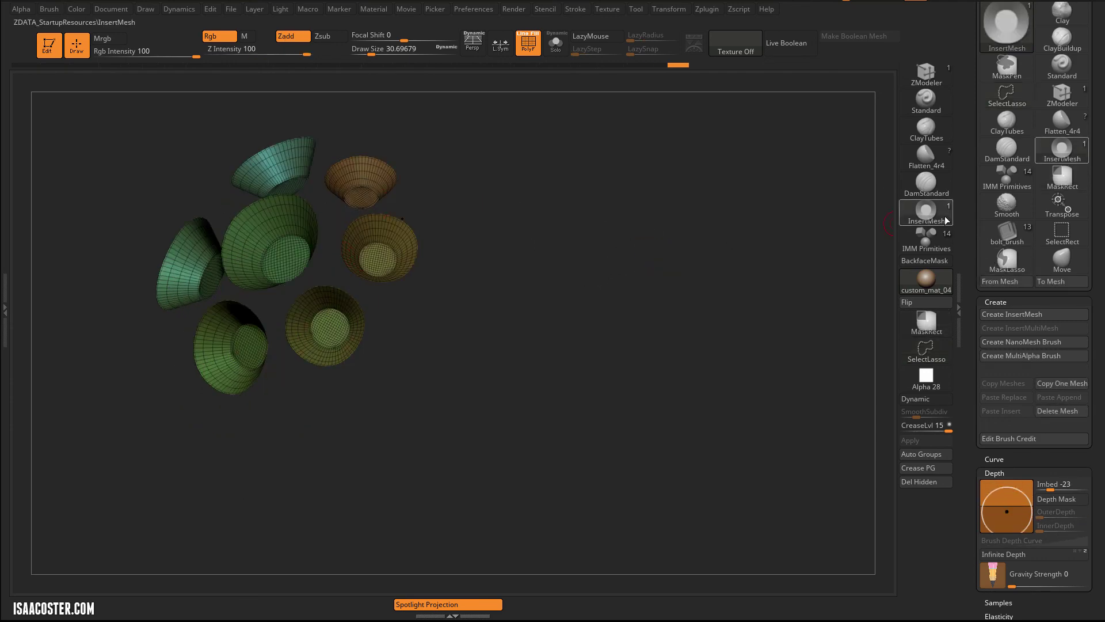
- Apply Group As Dynamesh Sub to the visible flared meshes
{"action": "scroll", "coordinate": [997, 280], "scroll_direction": "down", "scroll_amount": 10}
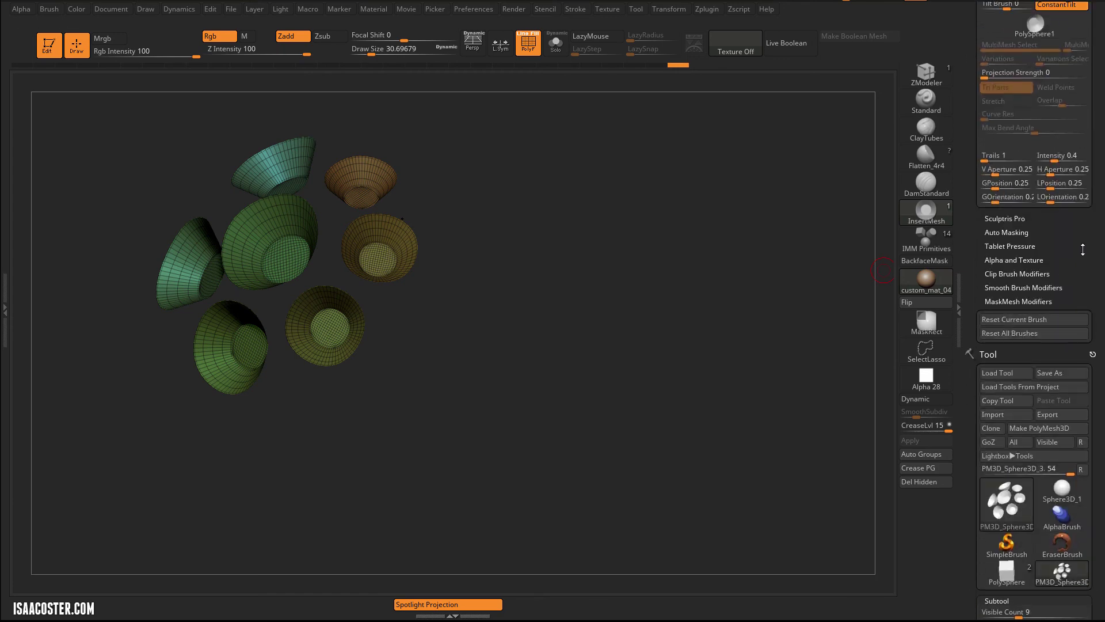
{"action": "scroll", "coordinate": [1060, 274], "scroll_direction": "down", "scroll_amount": 15}
{"action": "scroll", "coordinate": [1032, 345], "scroll_direction": "down", "scroll_amount": 15}
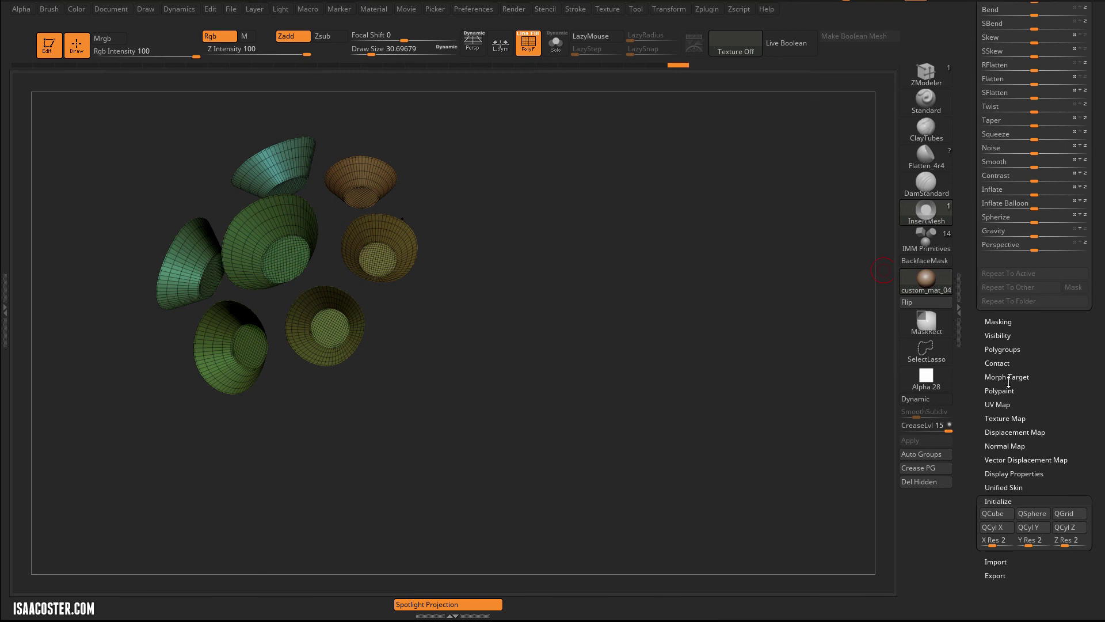
{"action": "left_click", "coordinate": [1008, 347]}
{"action": "scroll", "coordinate": [1013, 405], "scroll_direction": "down", "scroll_amount": 5}
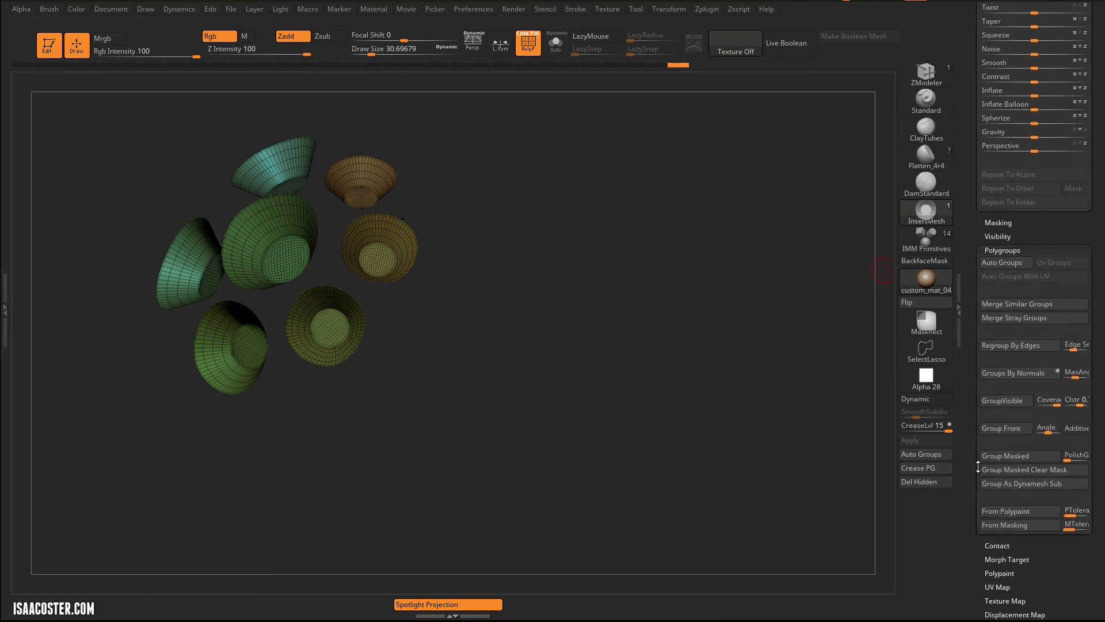
{"action": "left_click", "coordinate": [1014, 446]}
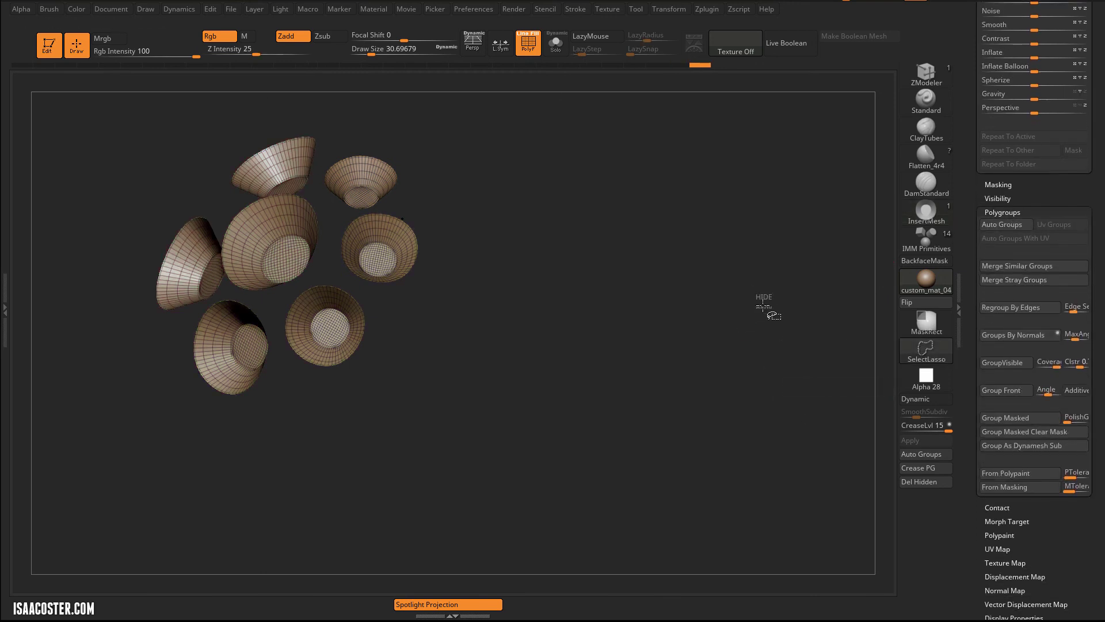
- Show the sphere again, clear the mask, remesh with DynaMesh to subtract all seven inserts, and turn off PolyFrame
{"action": "left_click", "coordinate": [742, 321], "text": "ctrl+shift"}
{"action": "left_click_drag", "start_coordinate": [750, 248], "coordinate": [724, 362], "text": "ctrl"}
{"action": "left_click_drag", "start_coordinate": [678, 308], "coordinate": [737, 276], "text": "ctrl"}
{"action": "key", "text": "shift+f"}
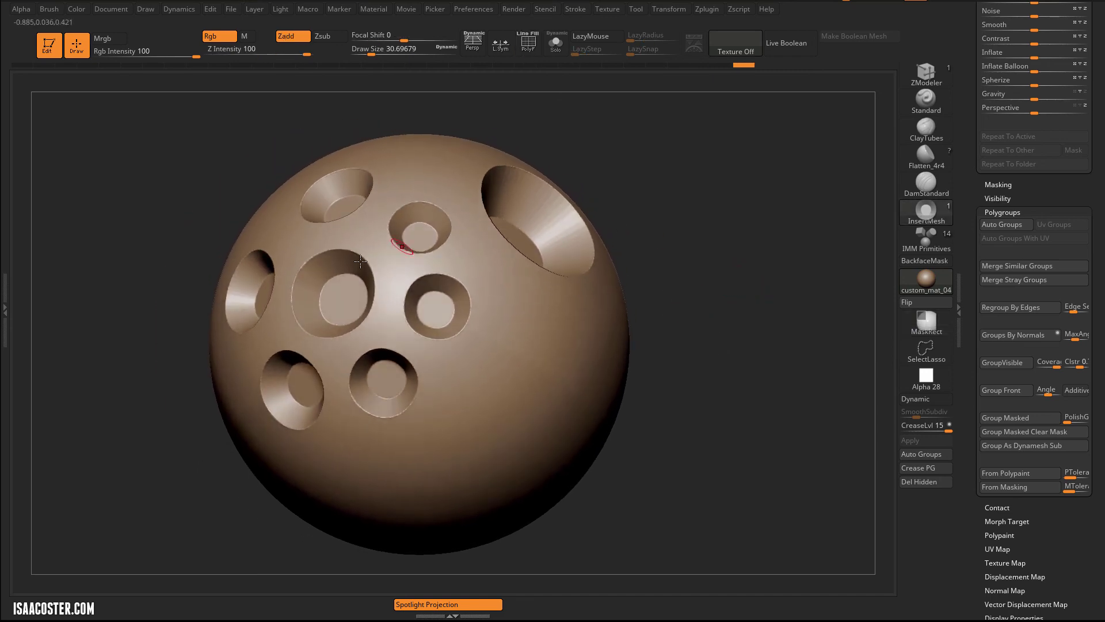
{"action": "left_click_drag", "start_coordinate": [805, 177], "coordinate": [788, 167], "text": "alt"}
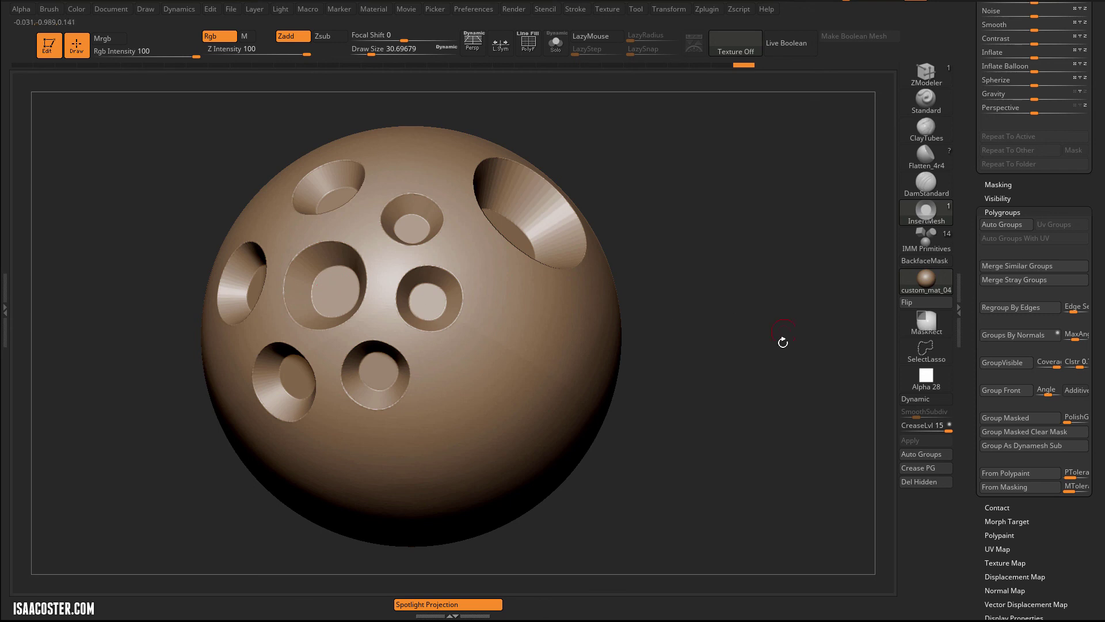
{"action": "left_click_drag", "start_coordinate": [765, 313], "coordinate": [762, 306]}
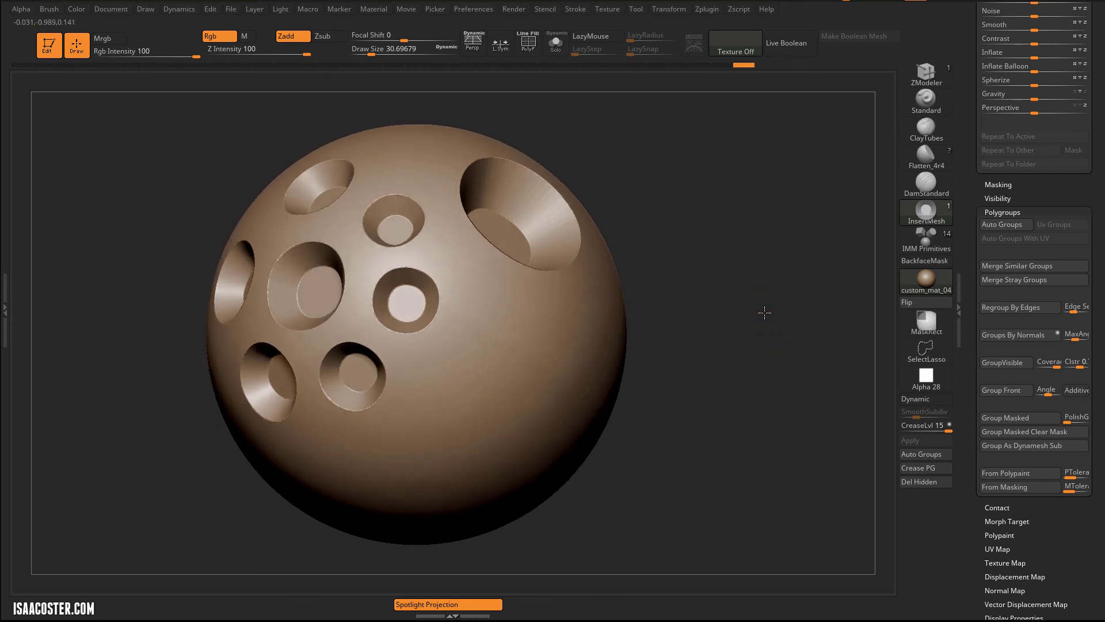